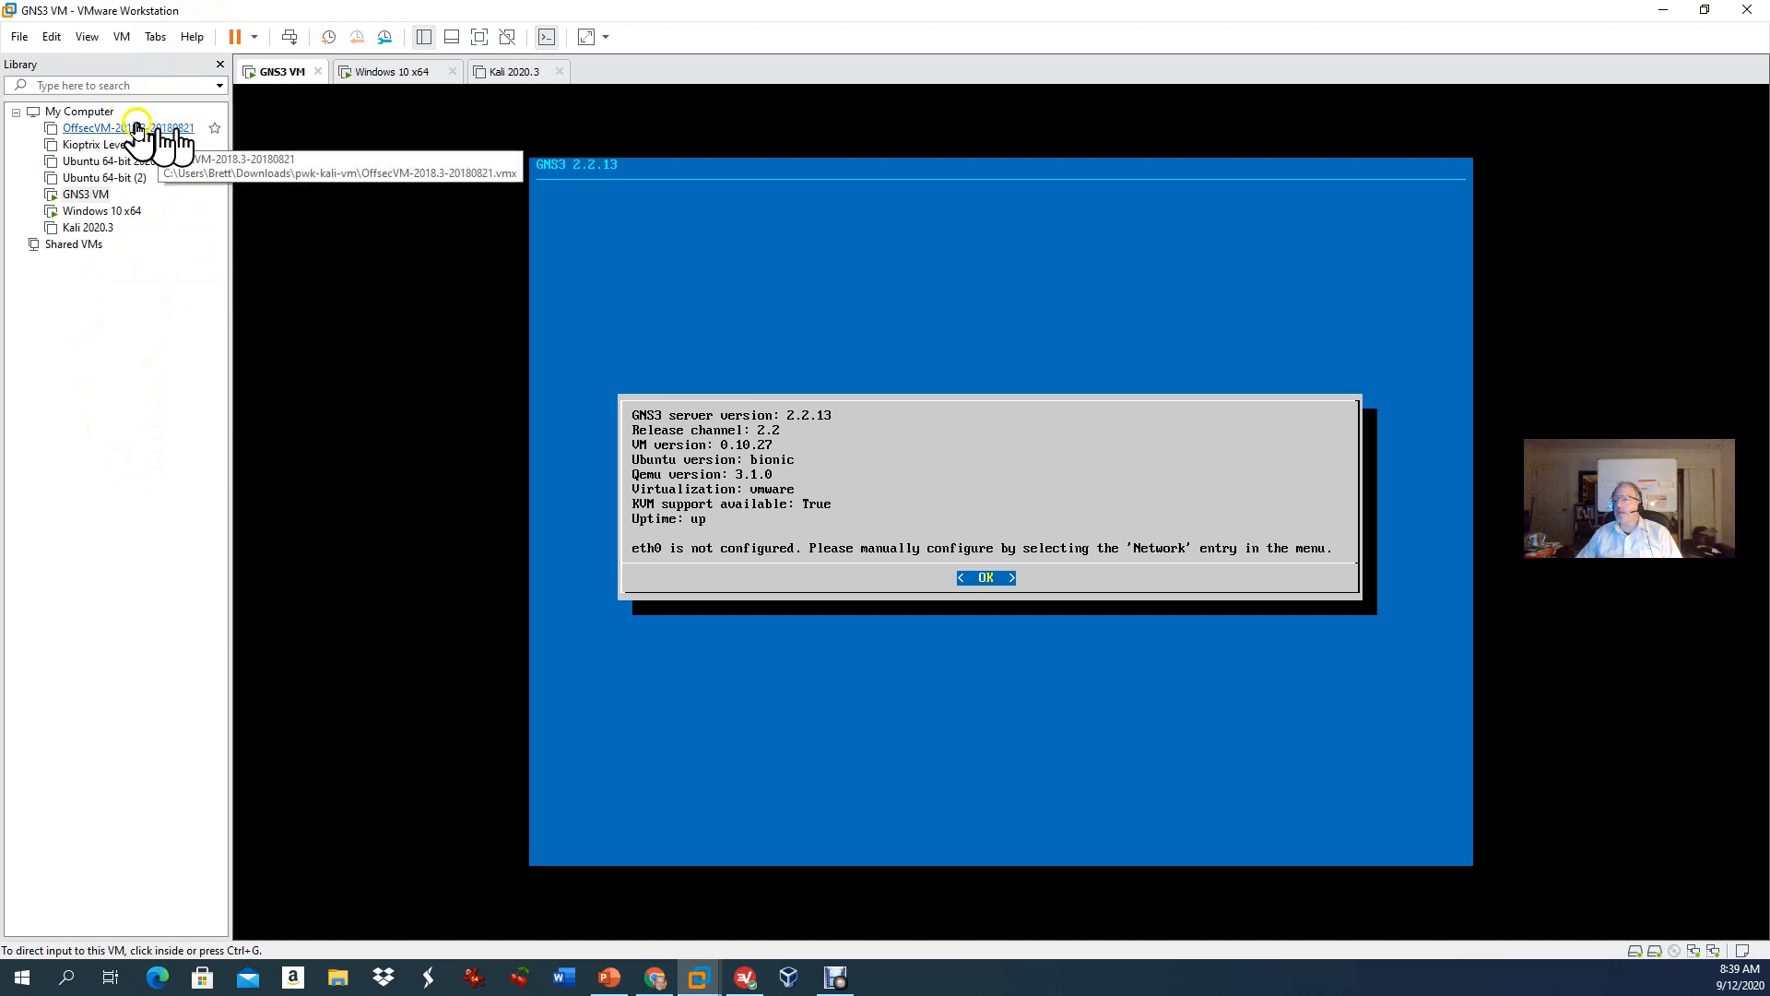
click(103, 180)
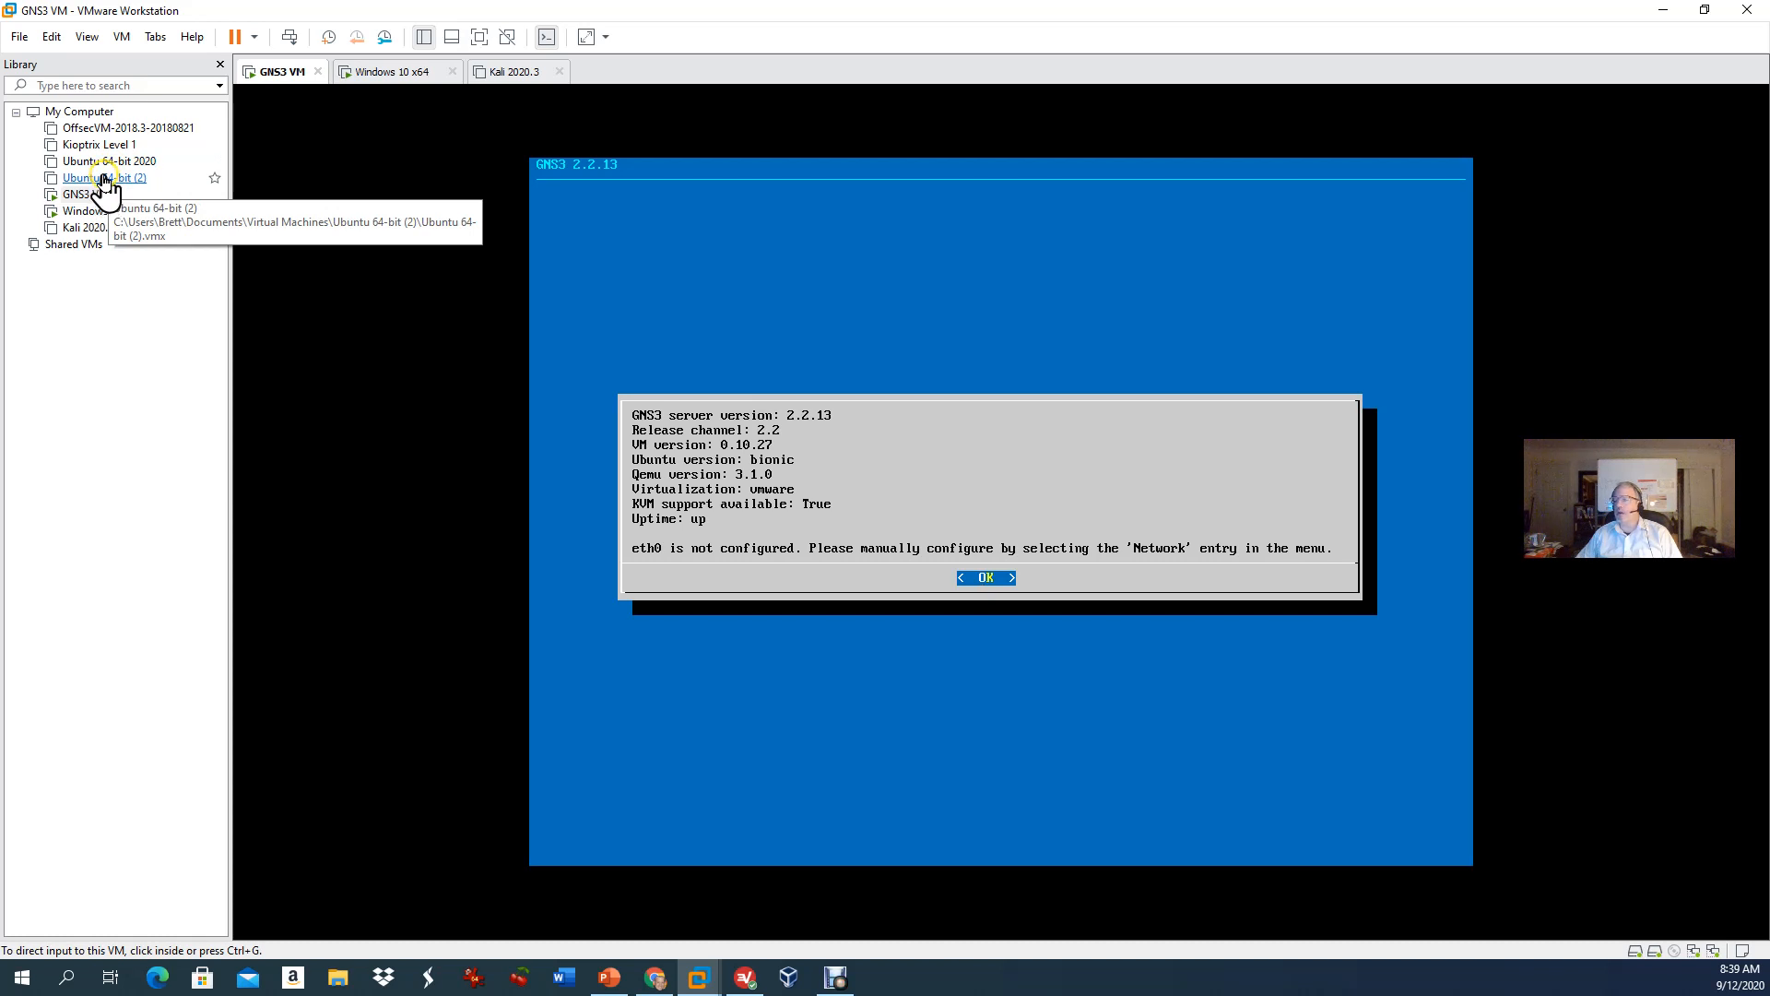
click(107, 119)
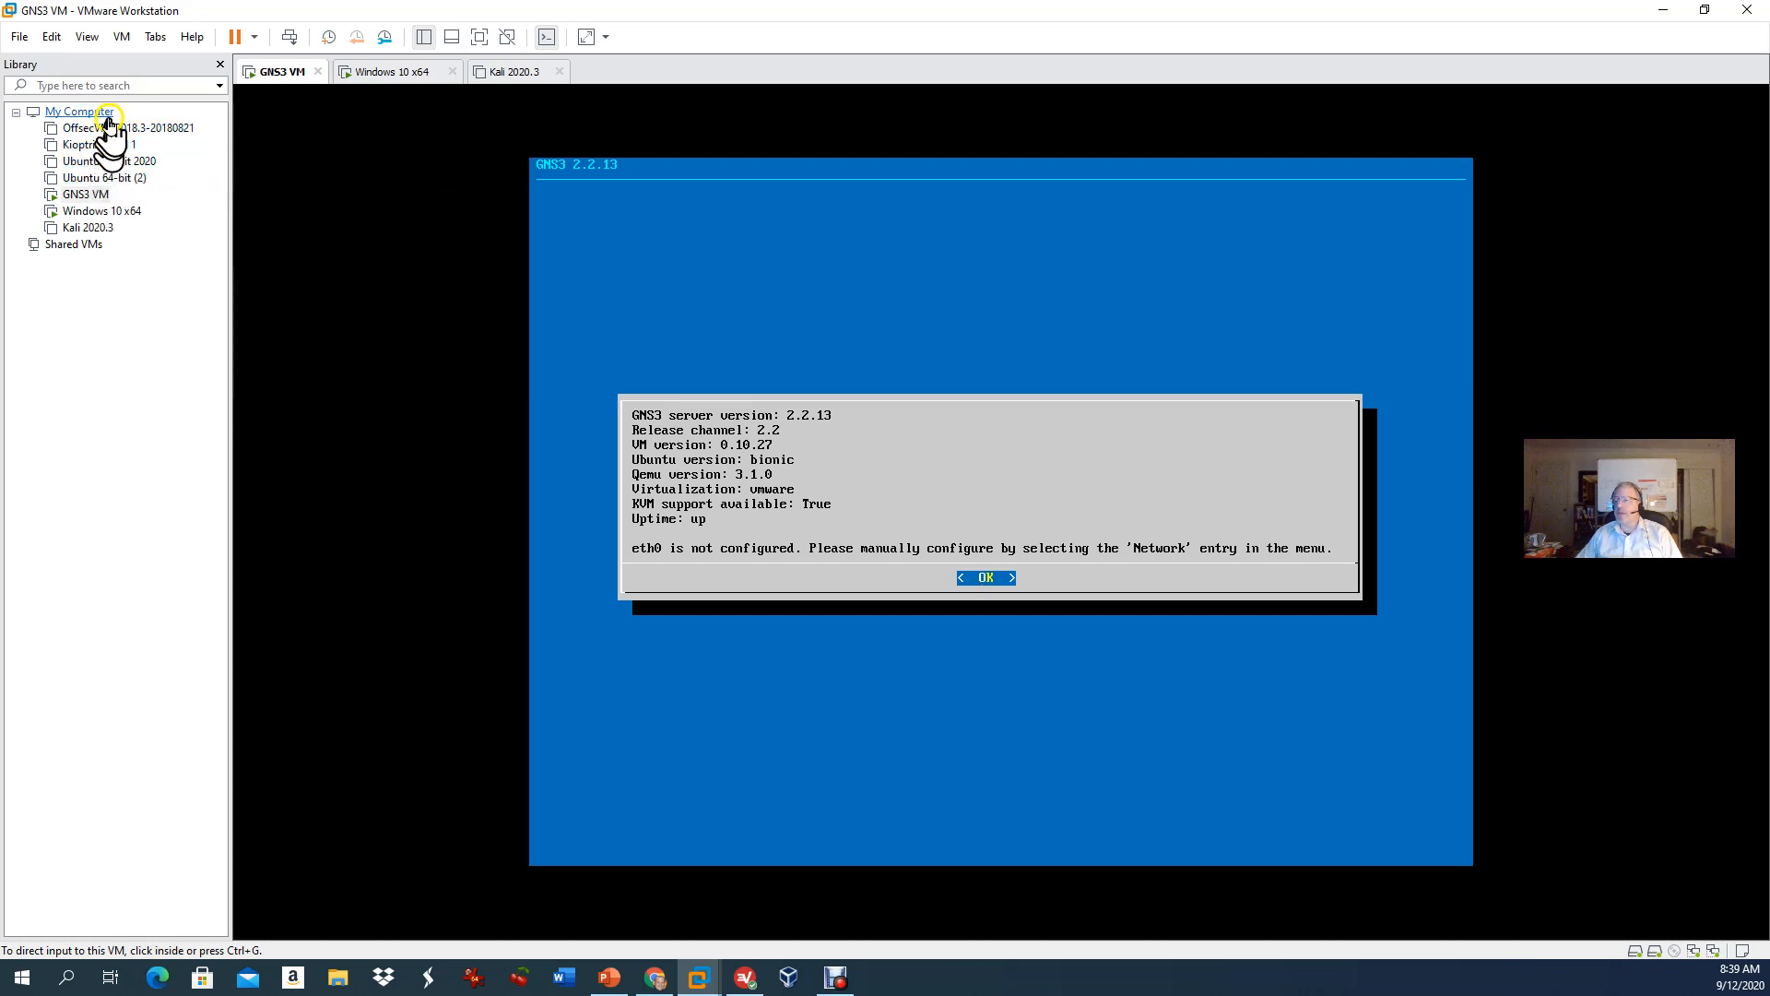
click(95, 195)
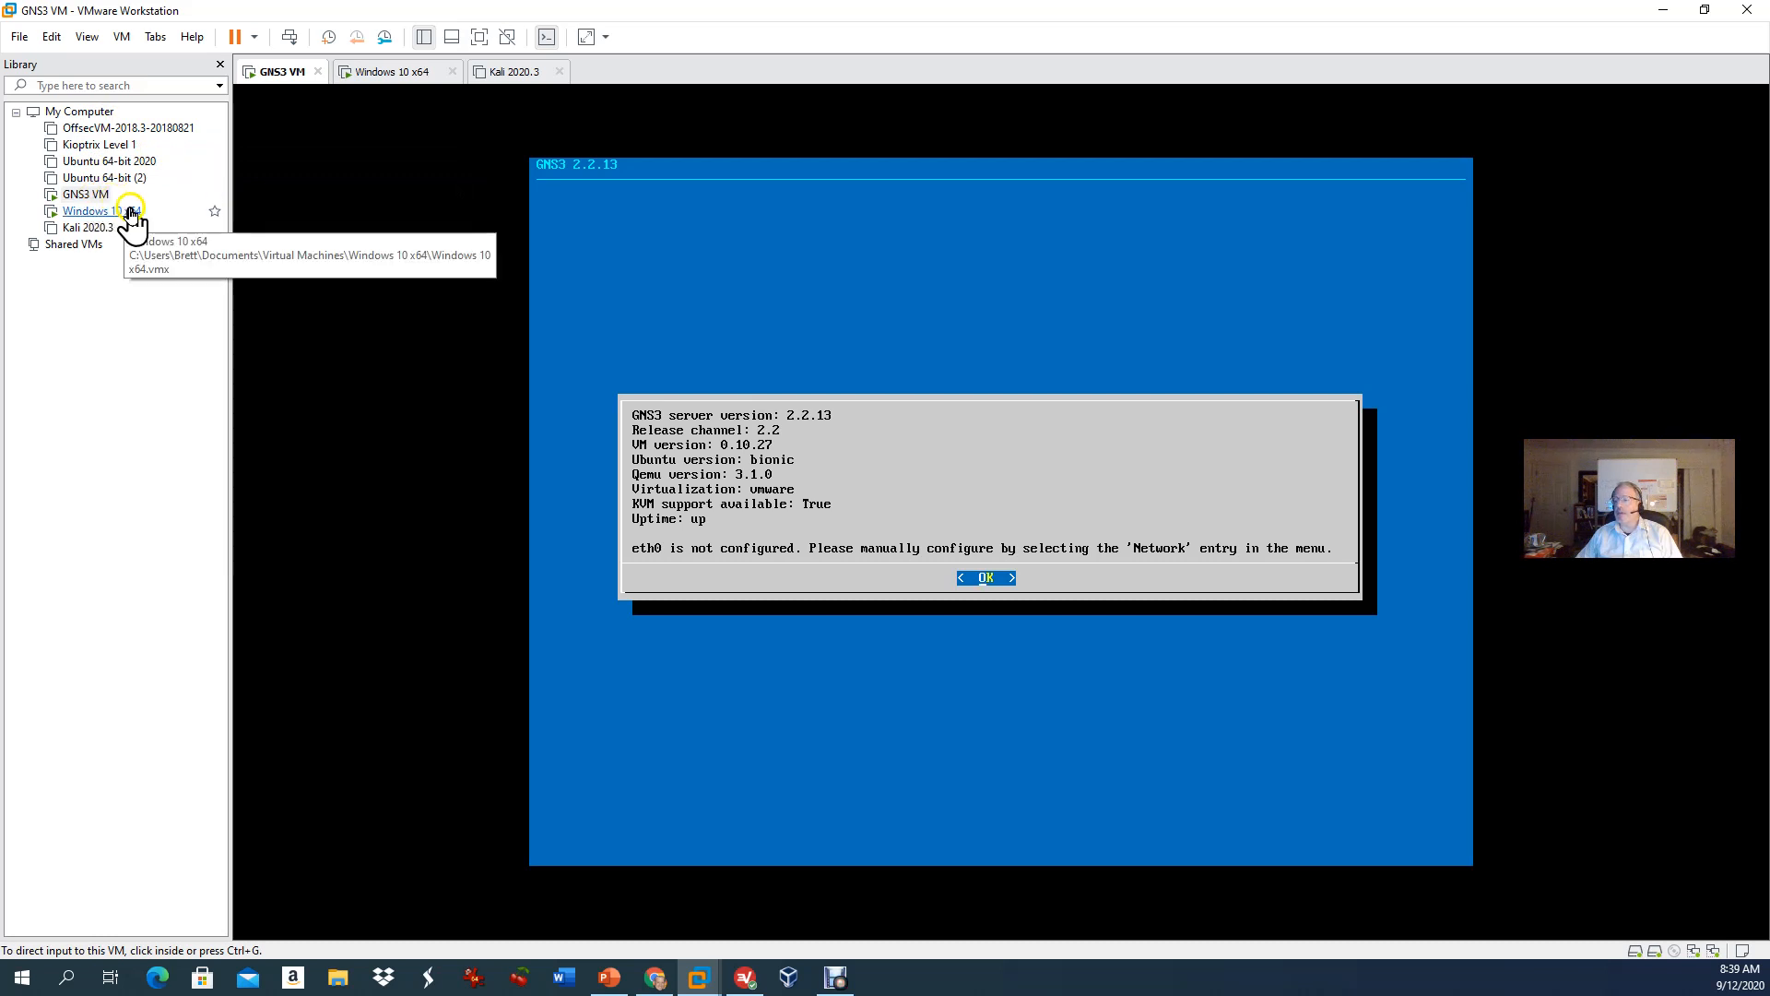
click(122, 216)
click(90, 230)
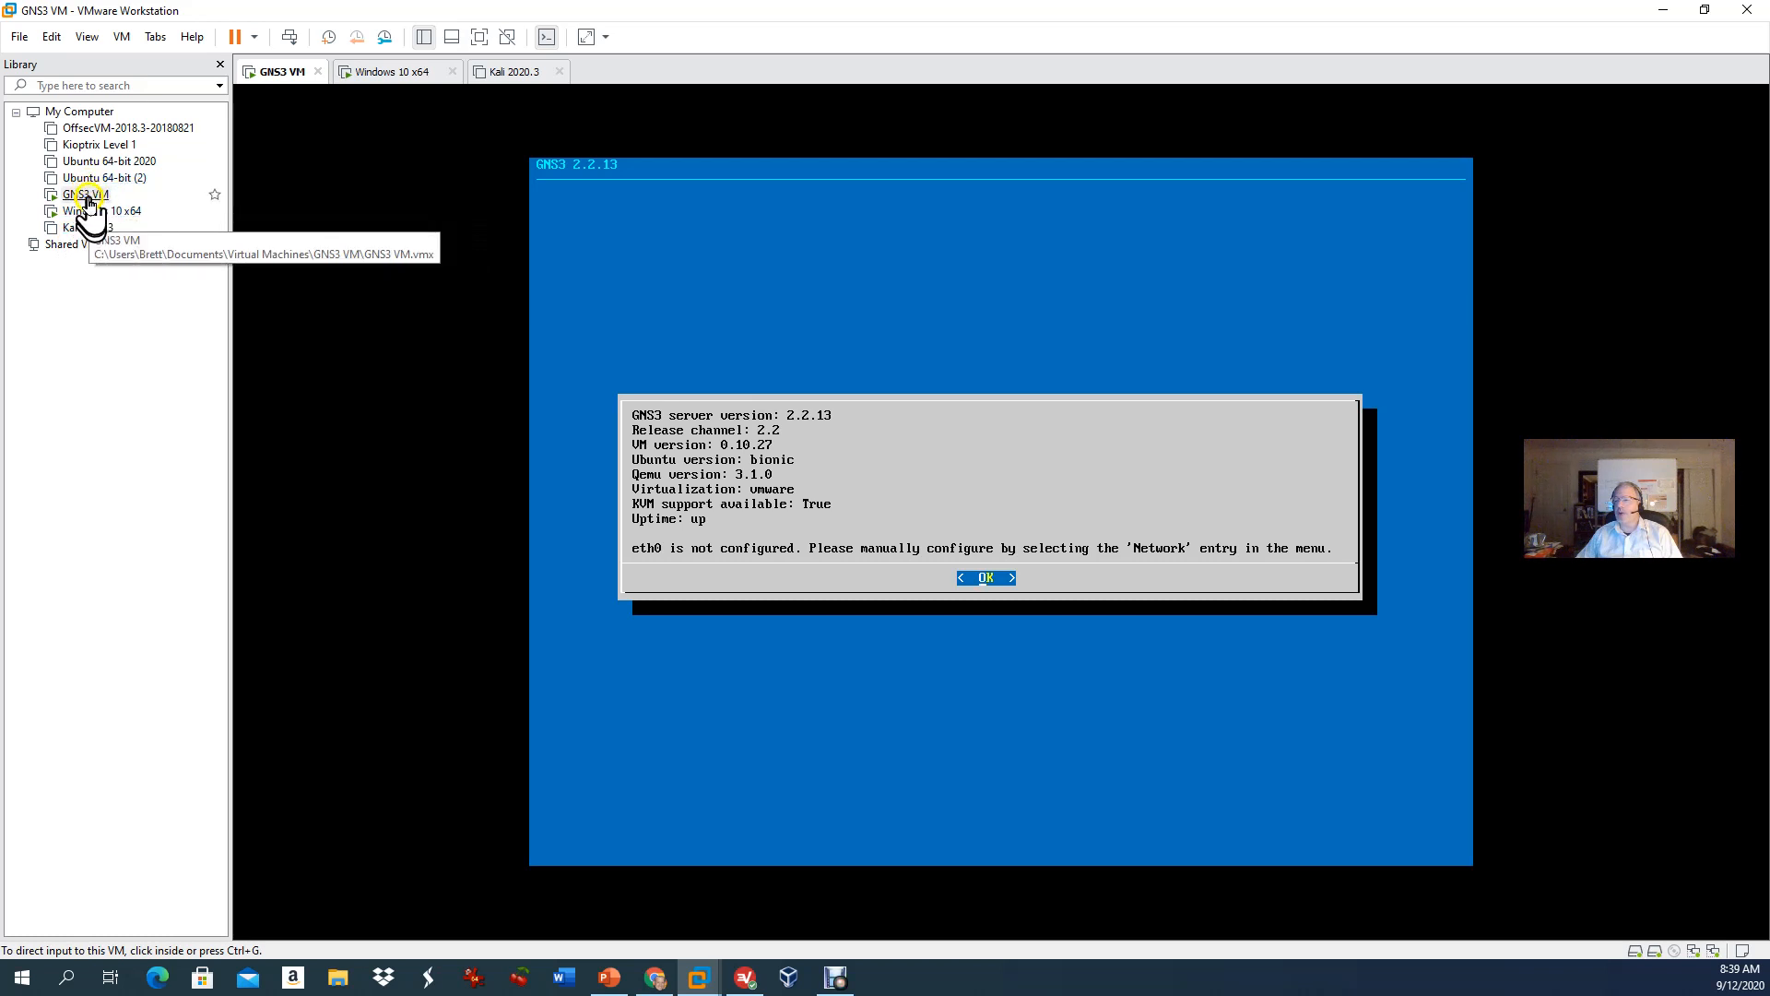
Step: Shut down the guest of the GNS3 VM virtual machine
click(85, 196)
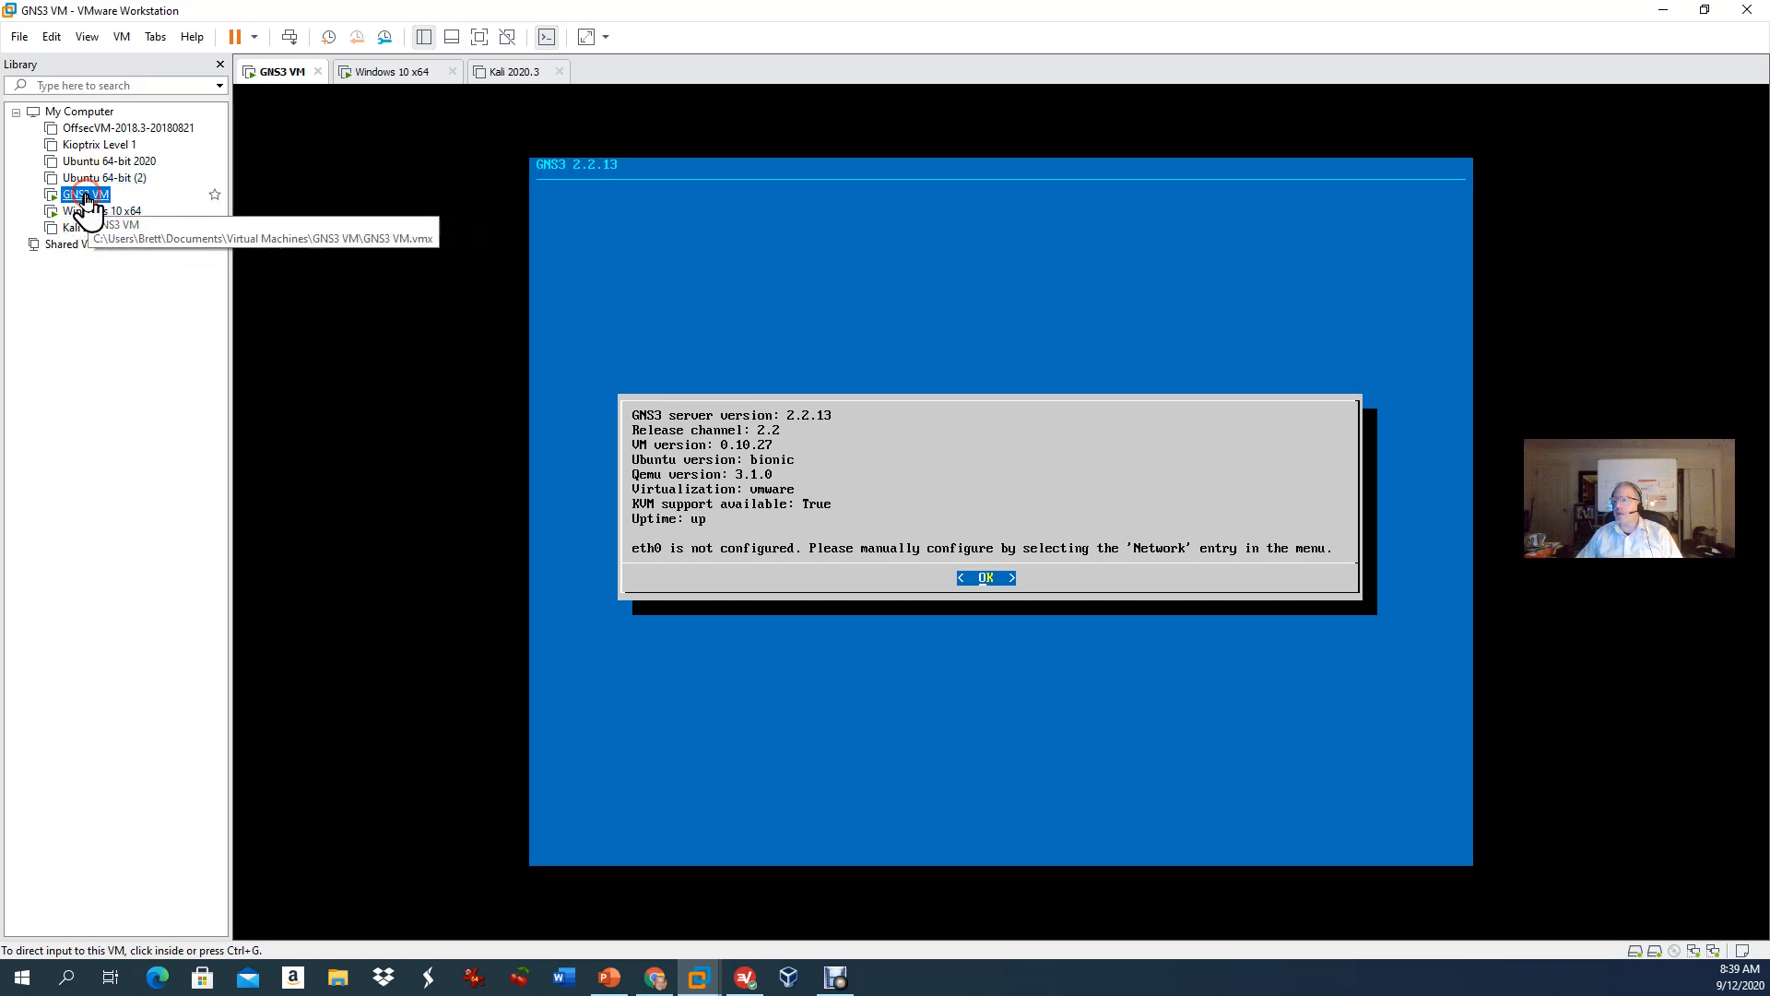
right_click(85, 198)
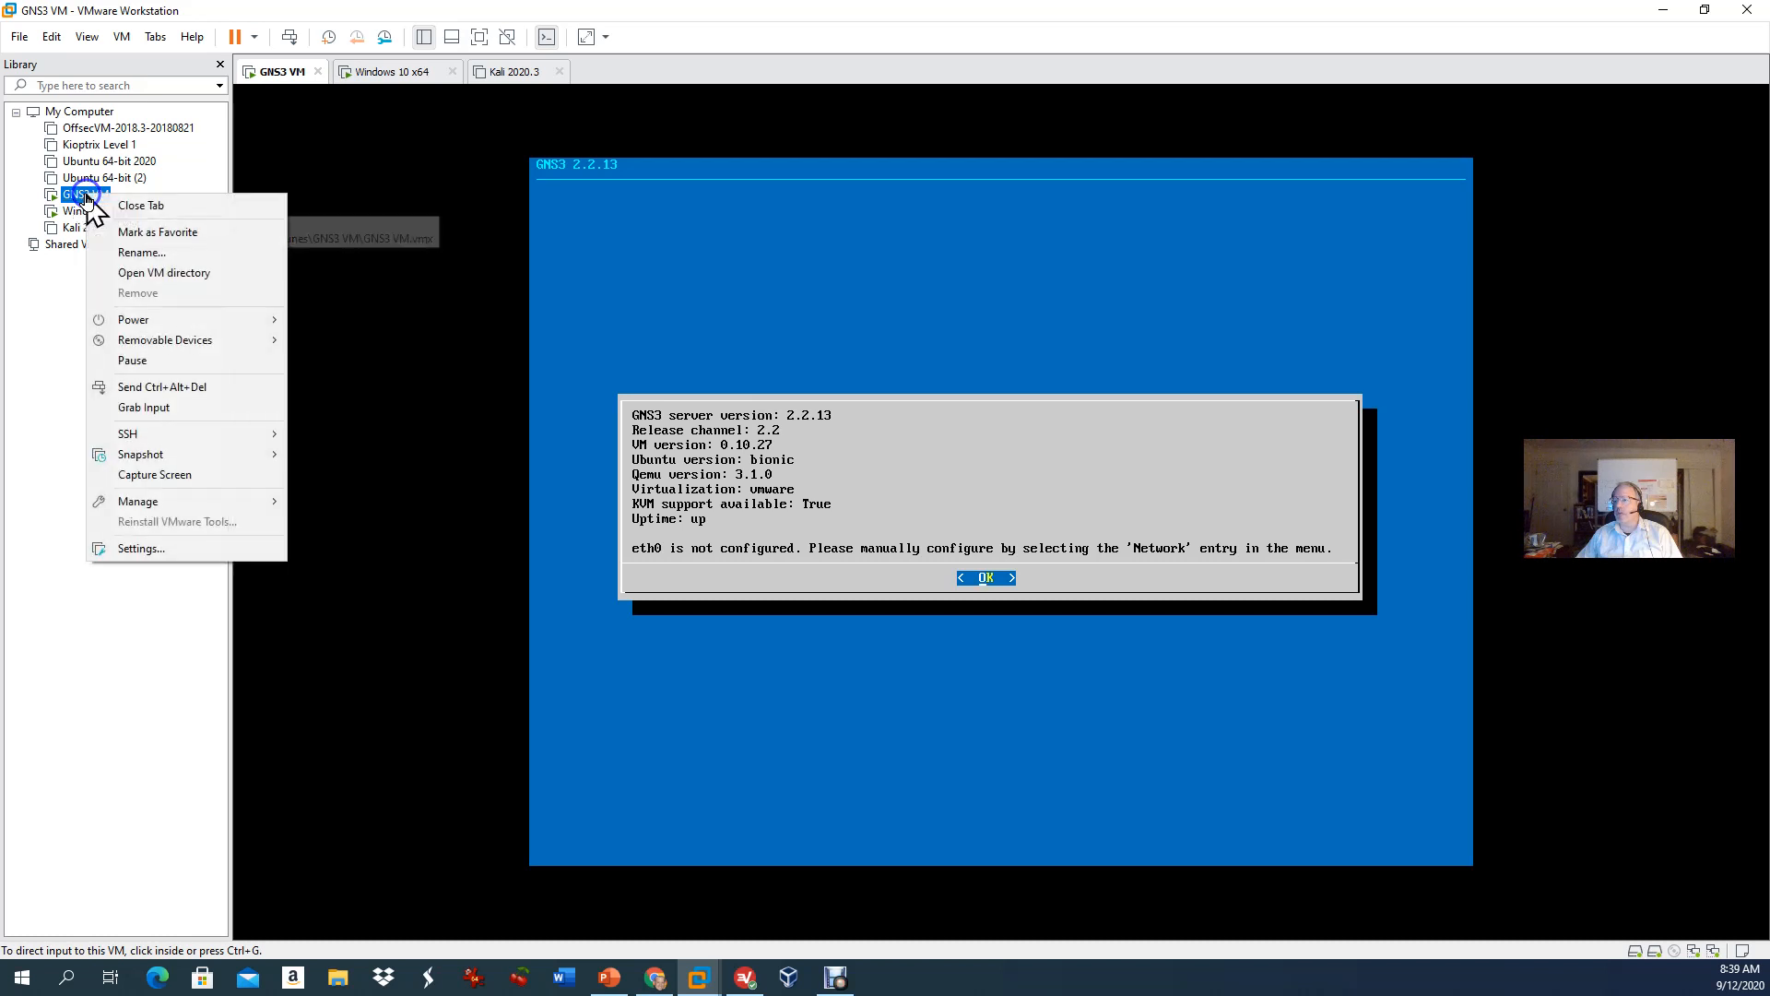
mouse_move(180, 323)
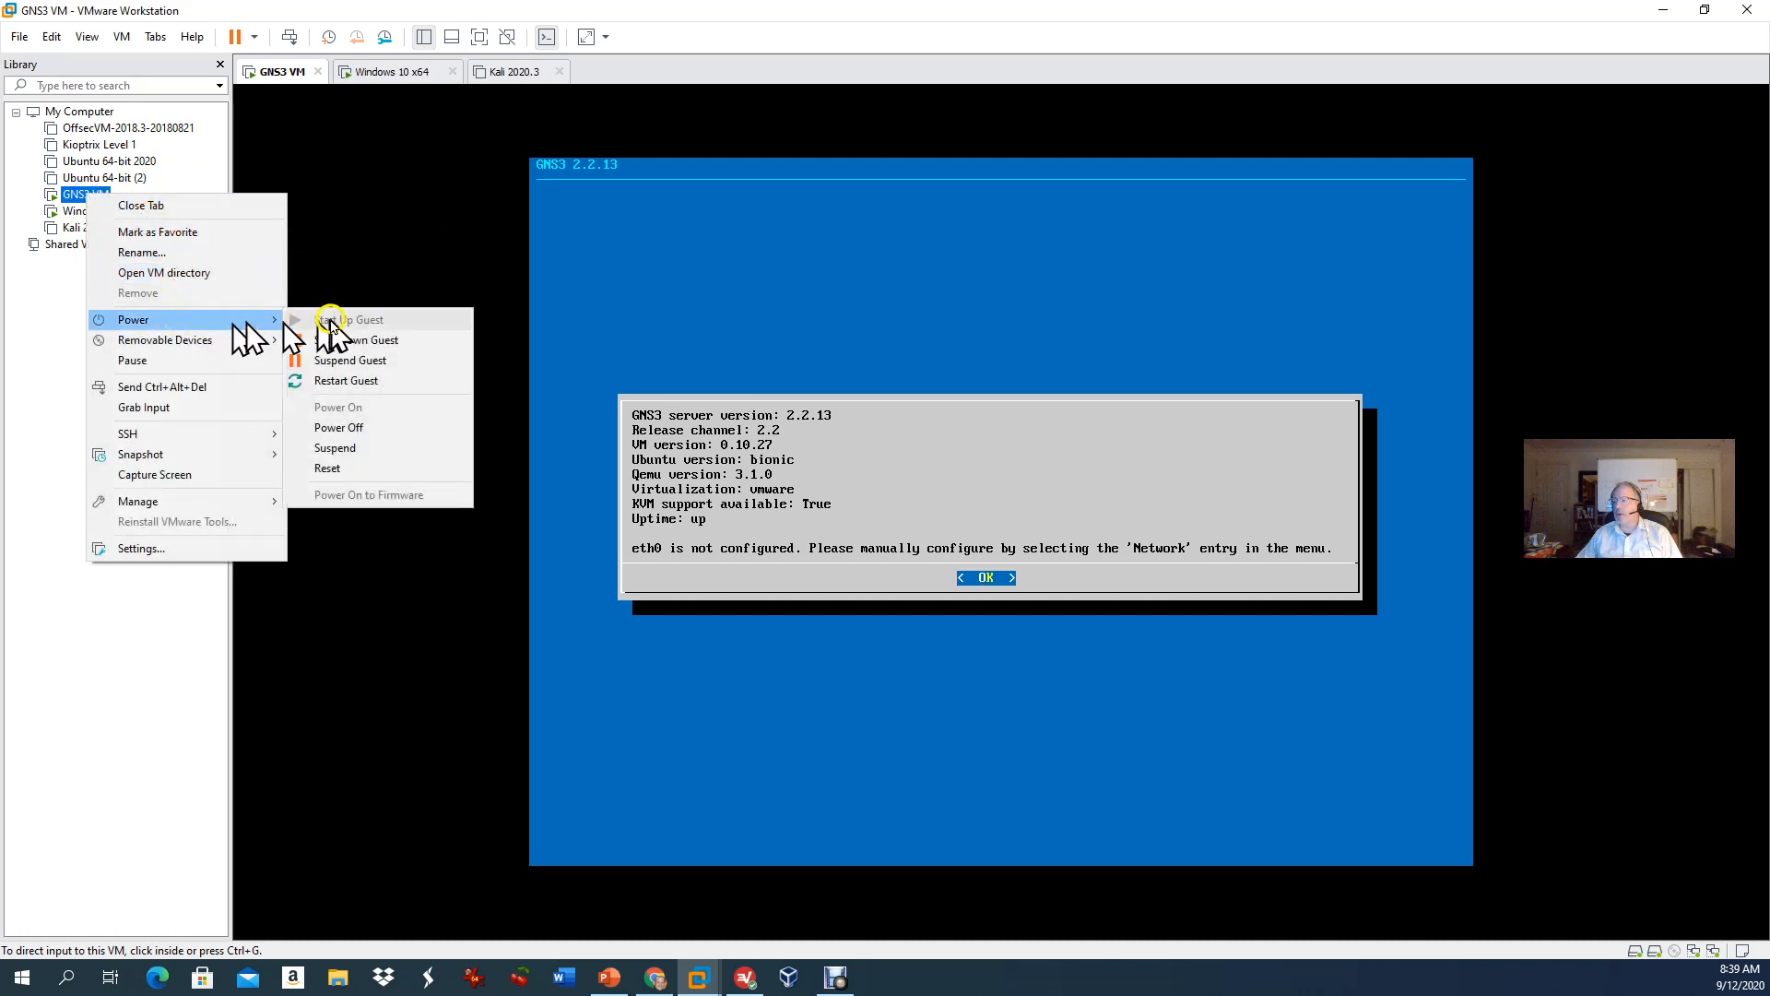
click(347, 341)
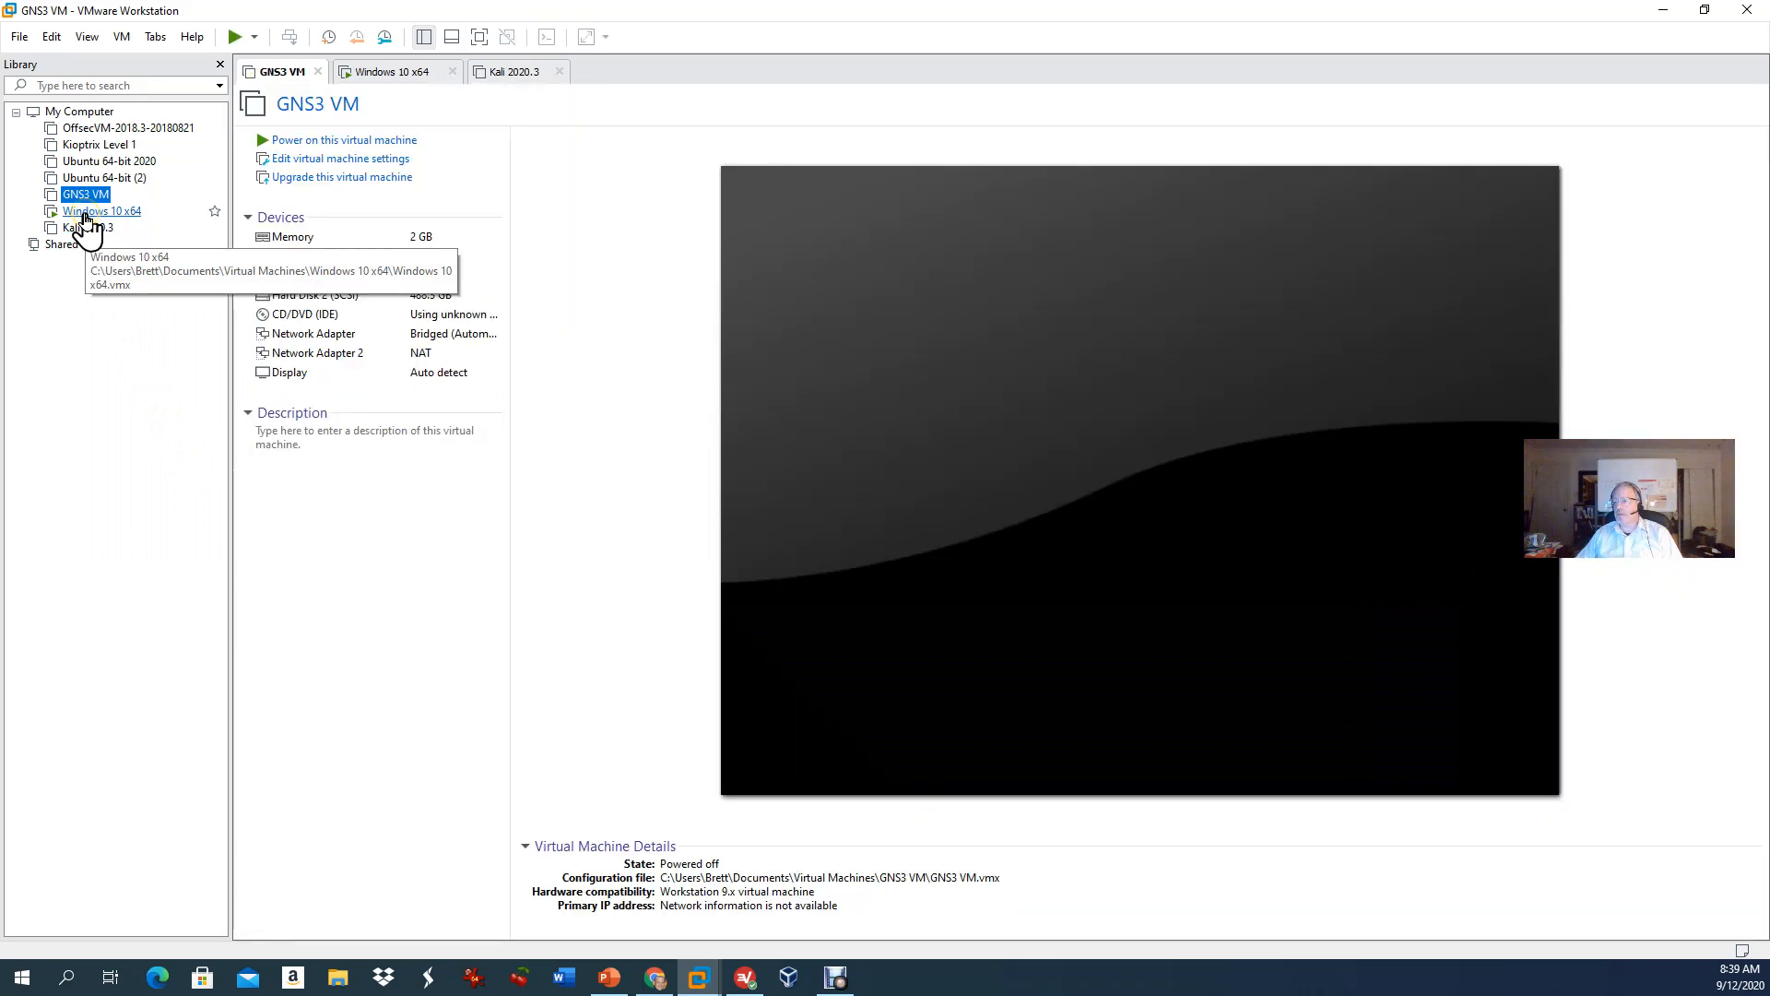
Step: Shut down the guest of the Windows 10 x64 virtual machine
right_click(84, 214)
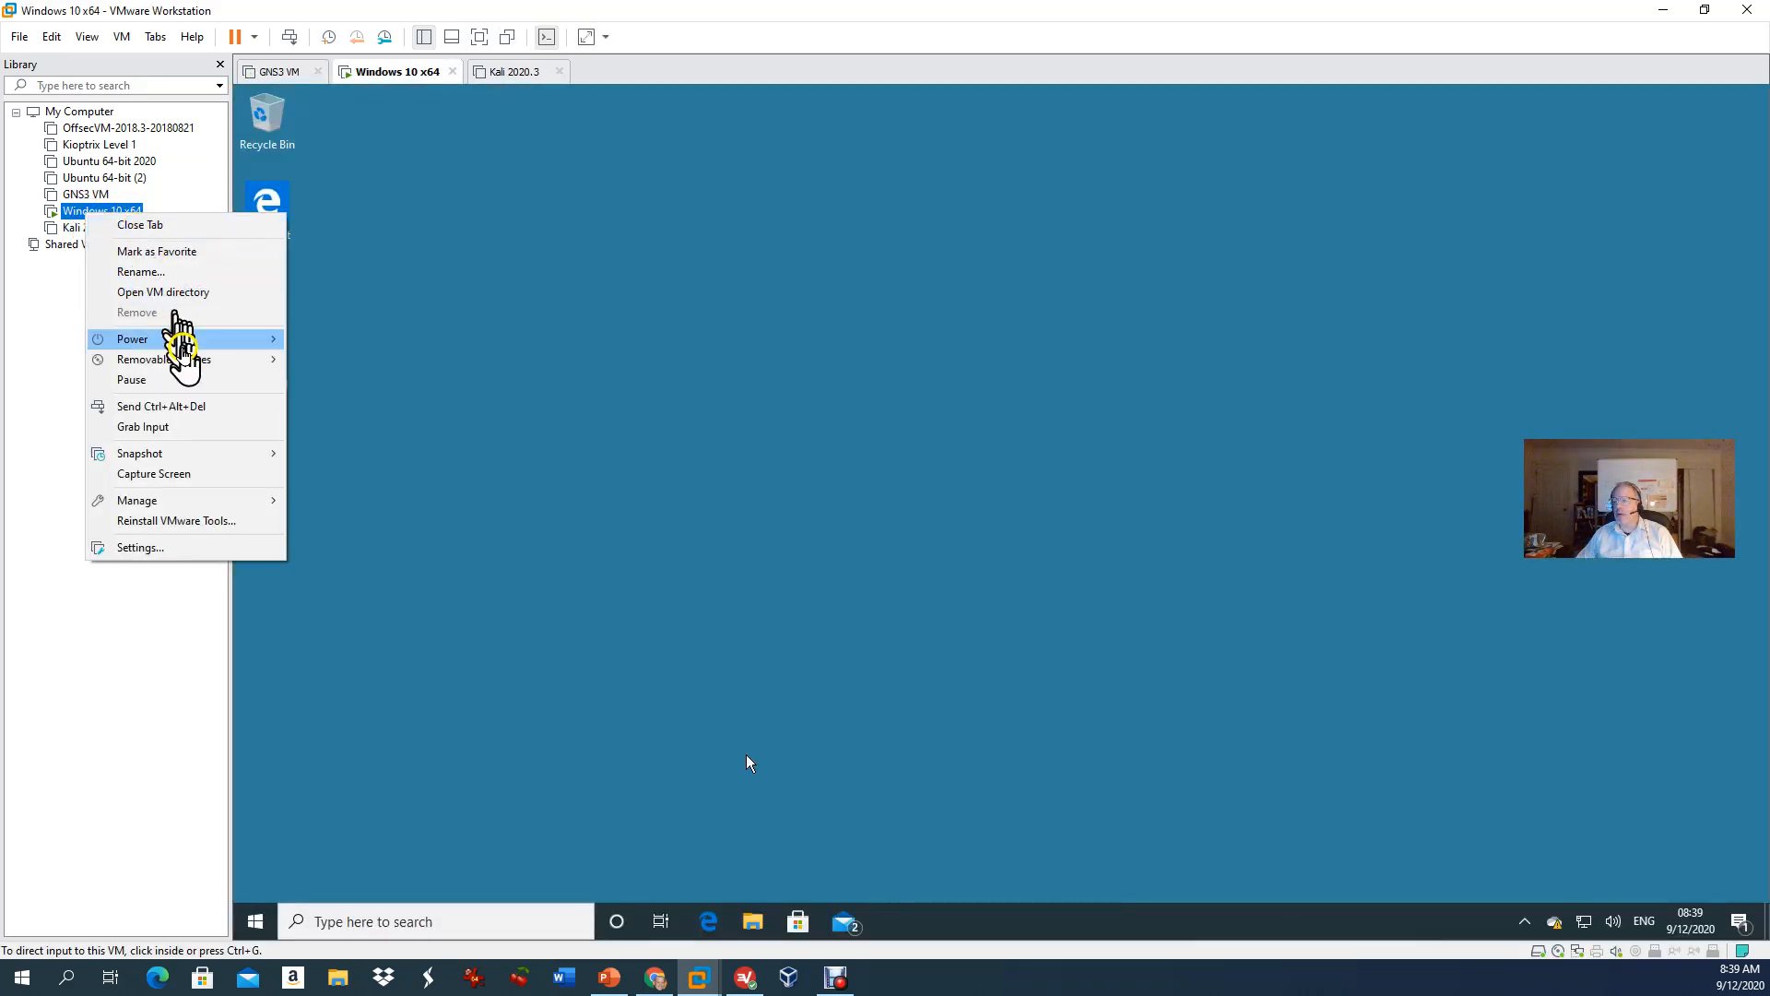
mouse_move(203, 341)
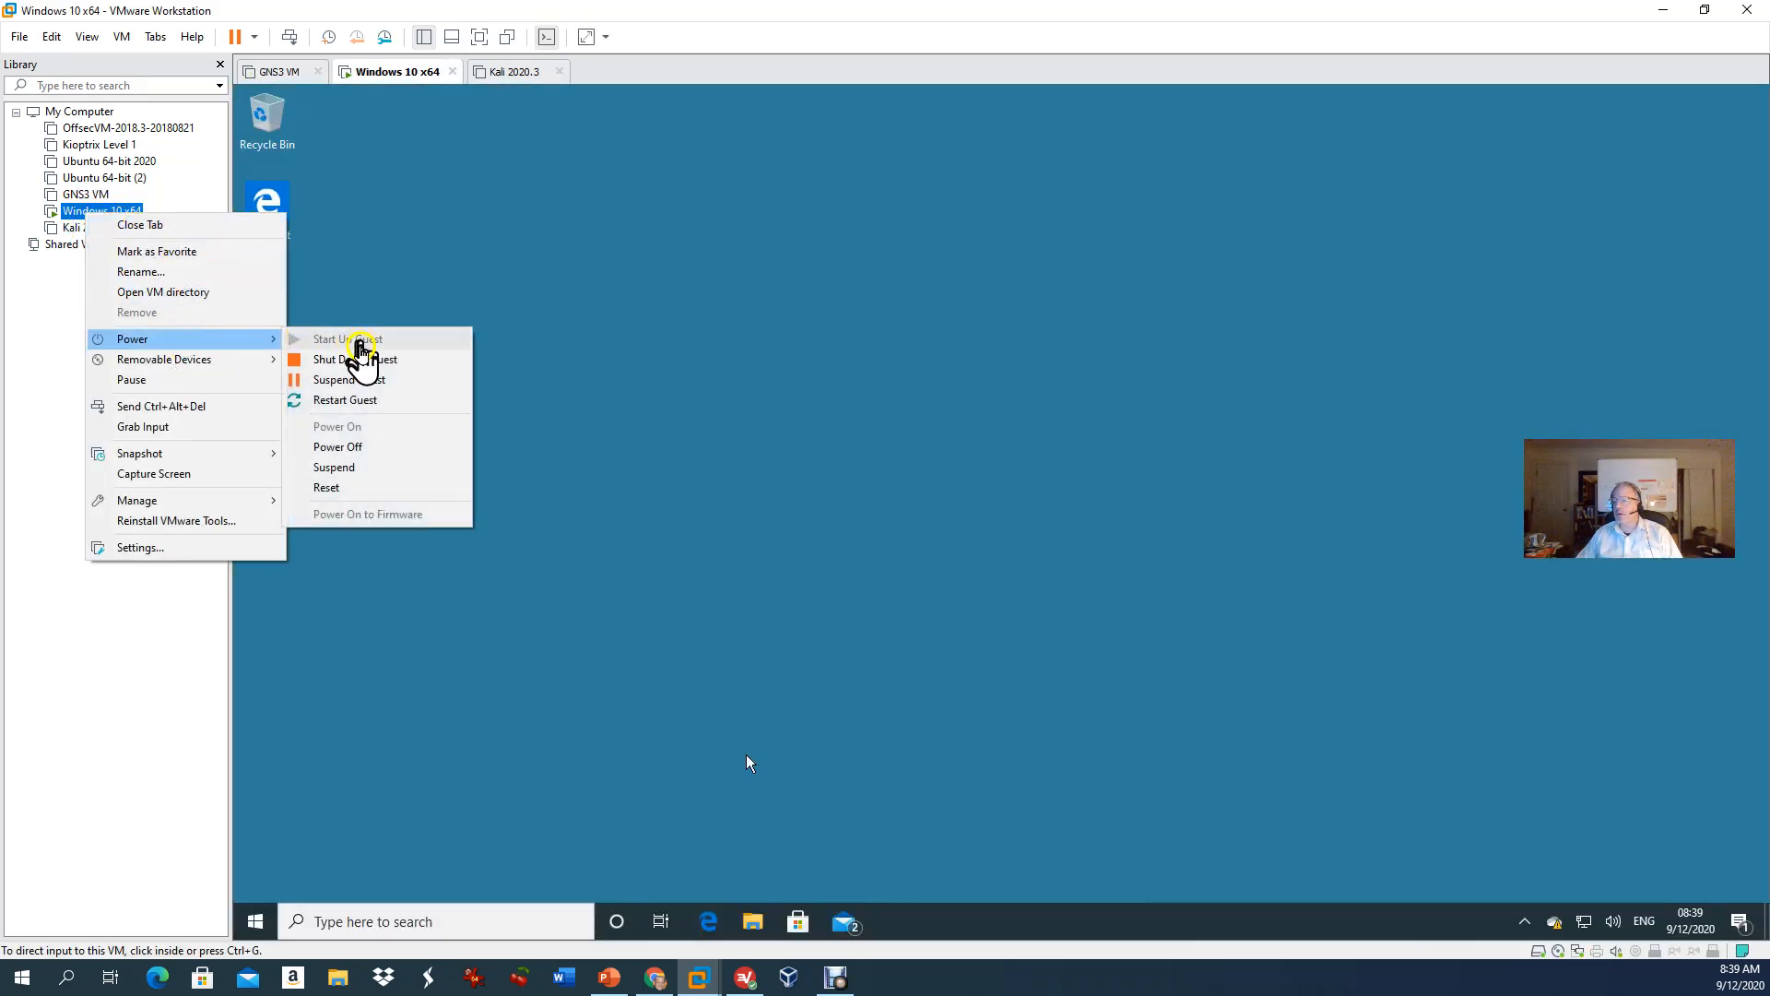
click(355, 360)
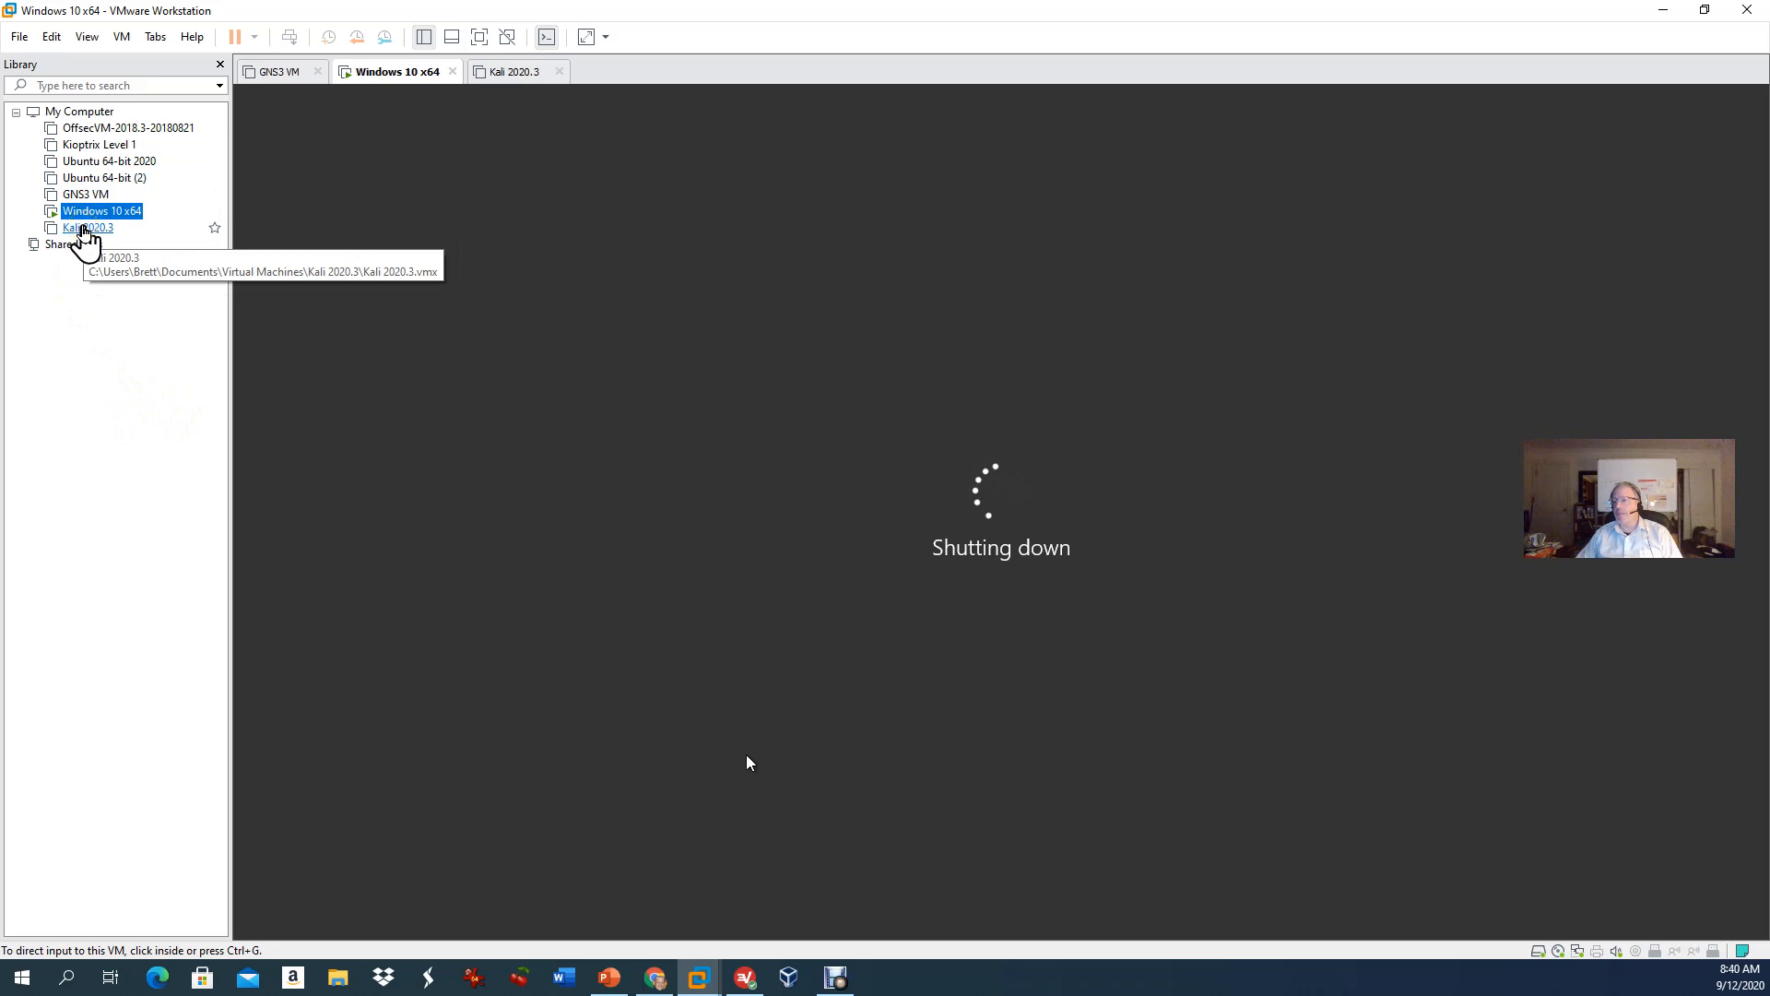
Step: Reorder the virtual machine library so that Kali 2020.3 sits directly above GNS3 VM
click(83, 229)
drag(83, 229, 88, 198)
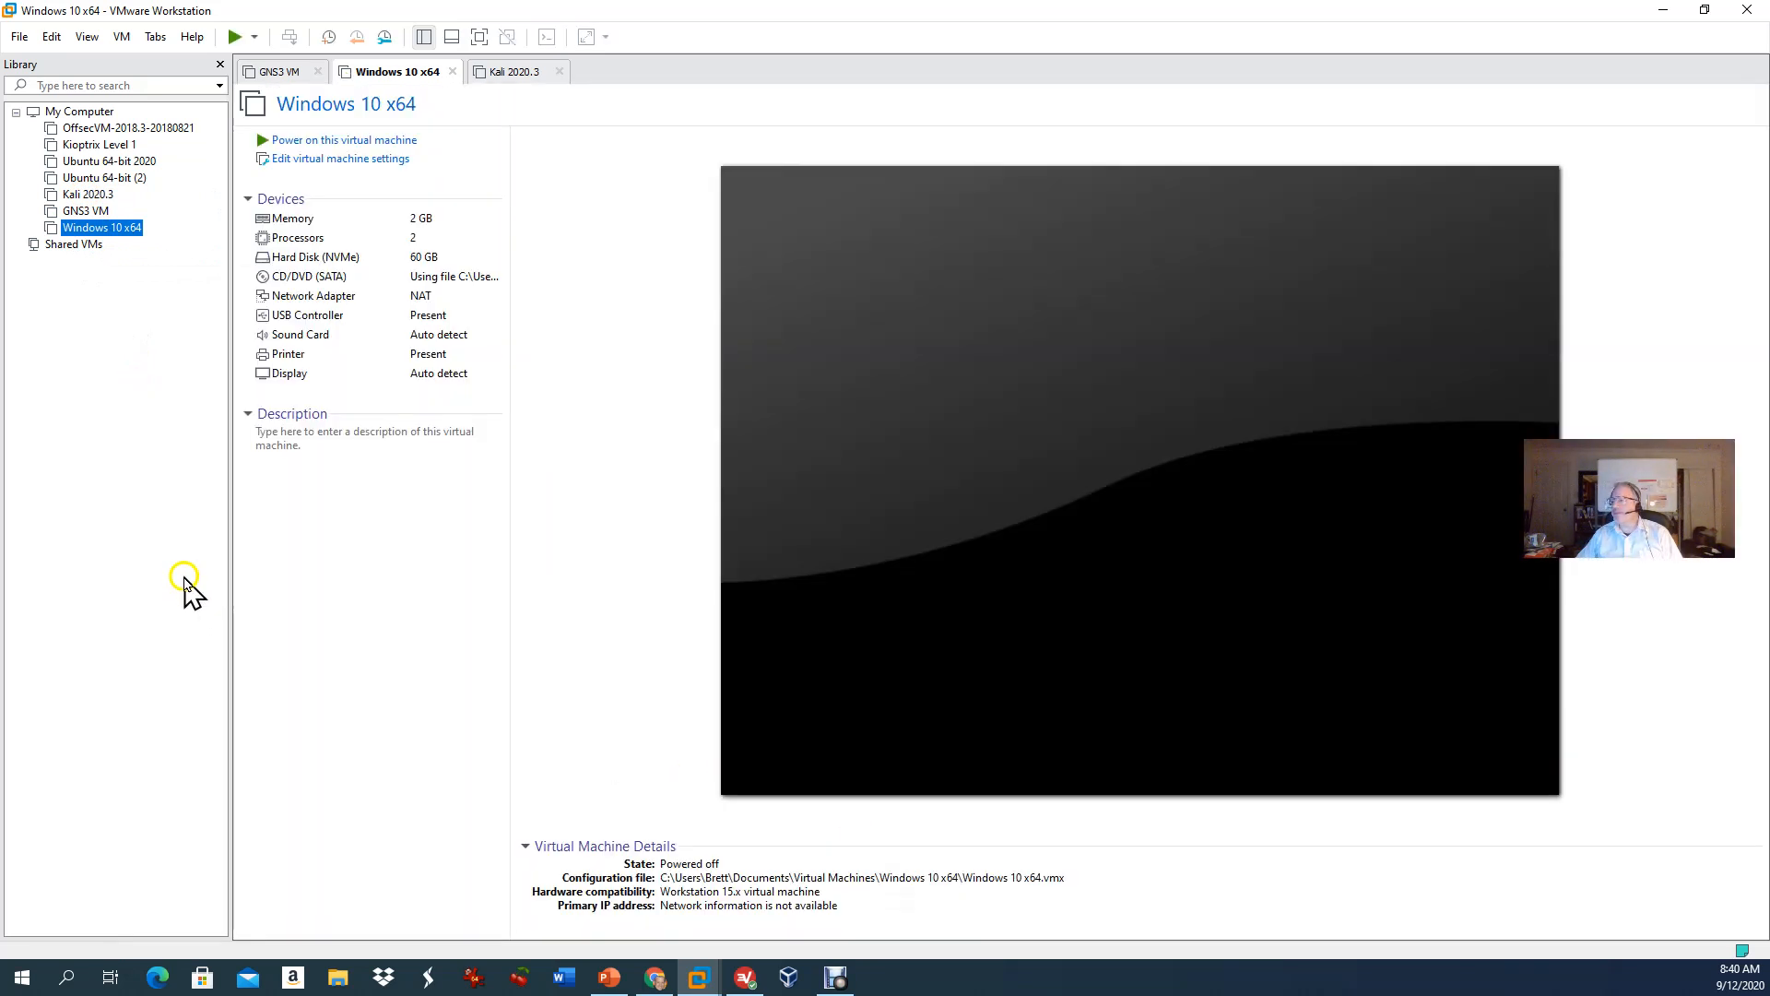
click(101, 204)
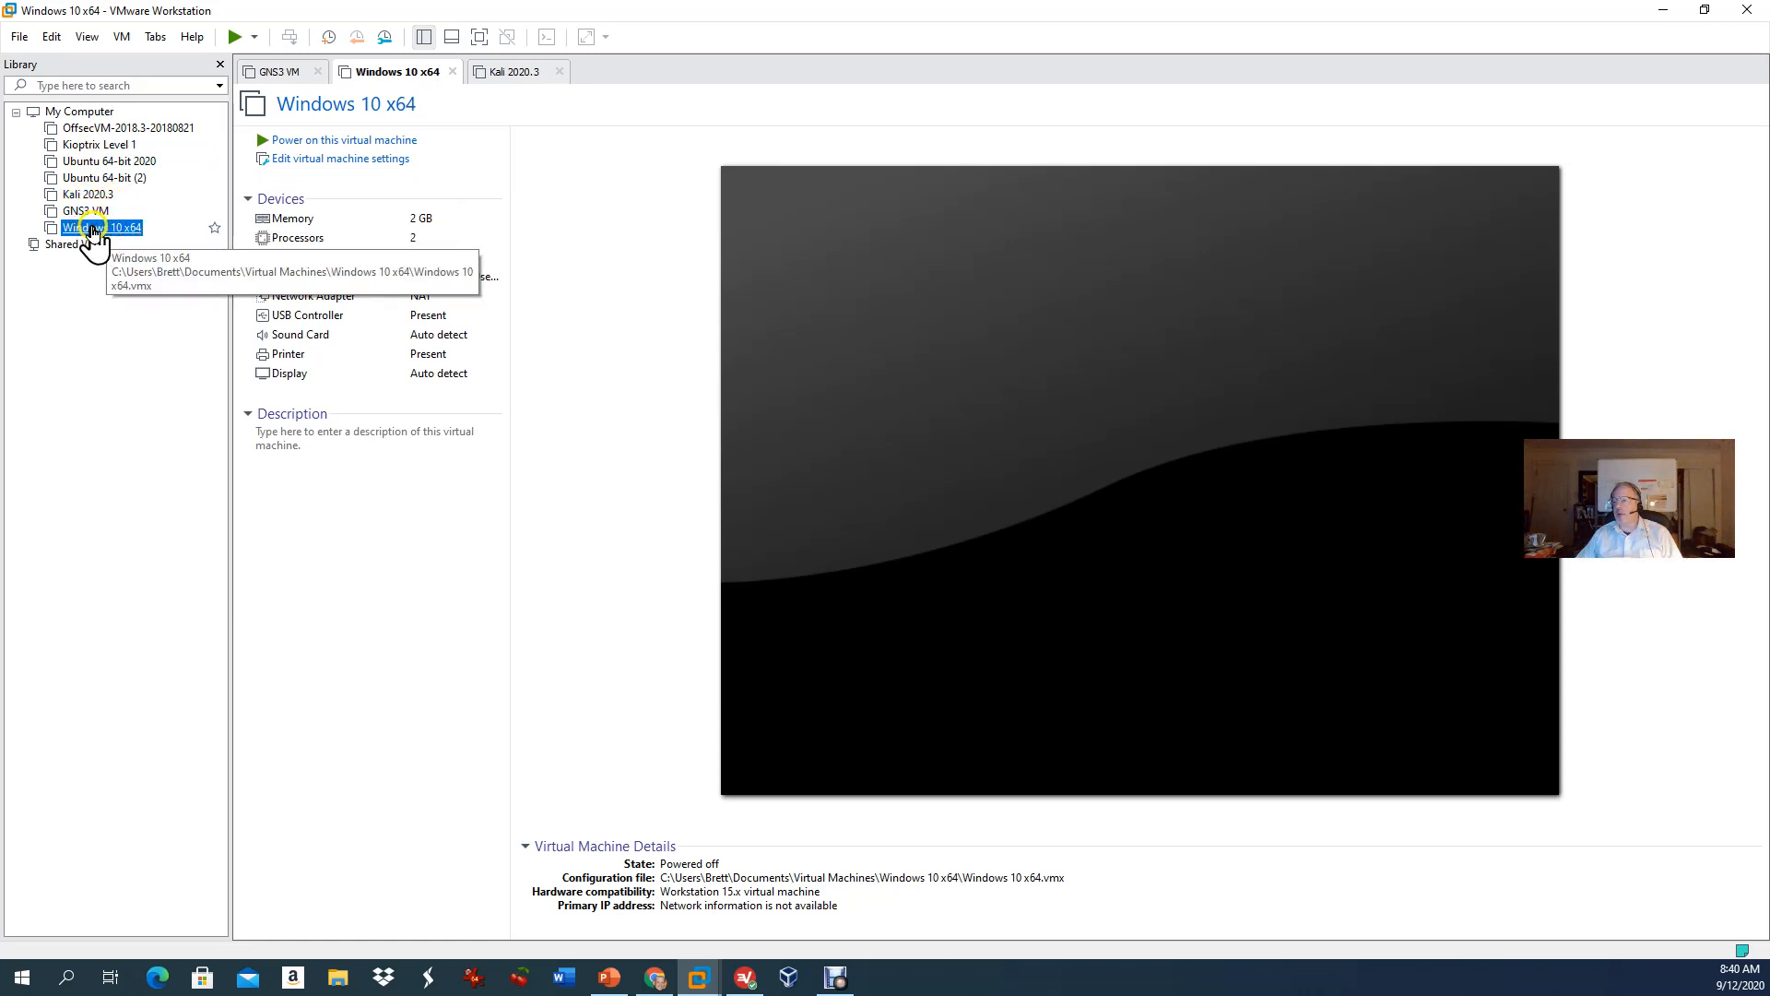
Step: Select GNS3 VM in the library and power on the virtual machine
click(96, 213)
click(311, 145)
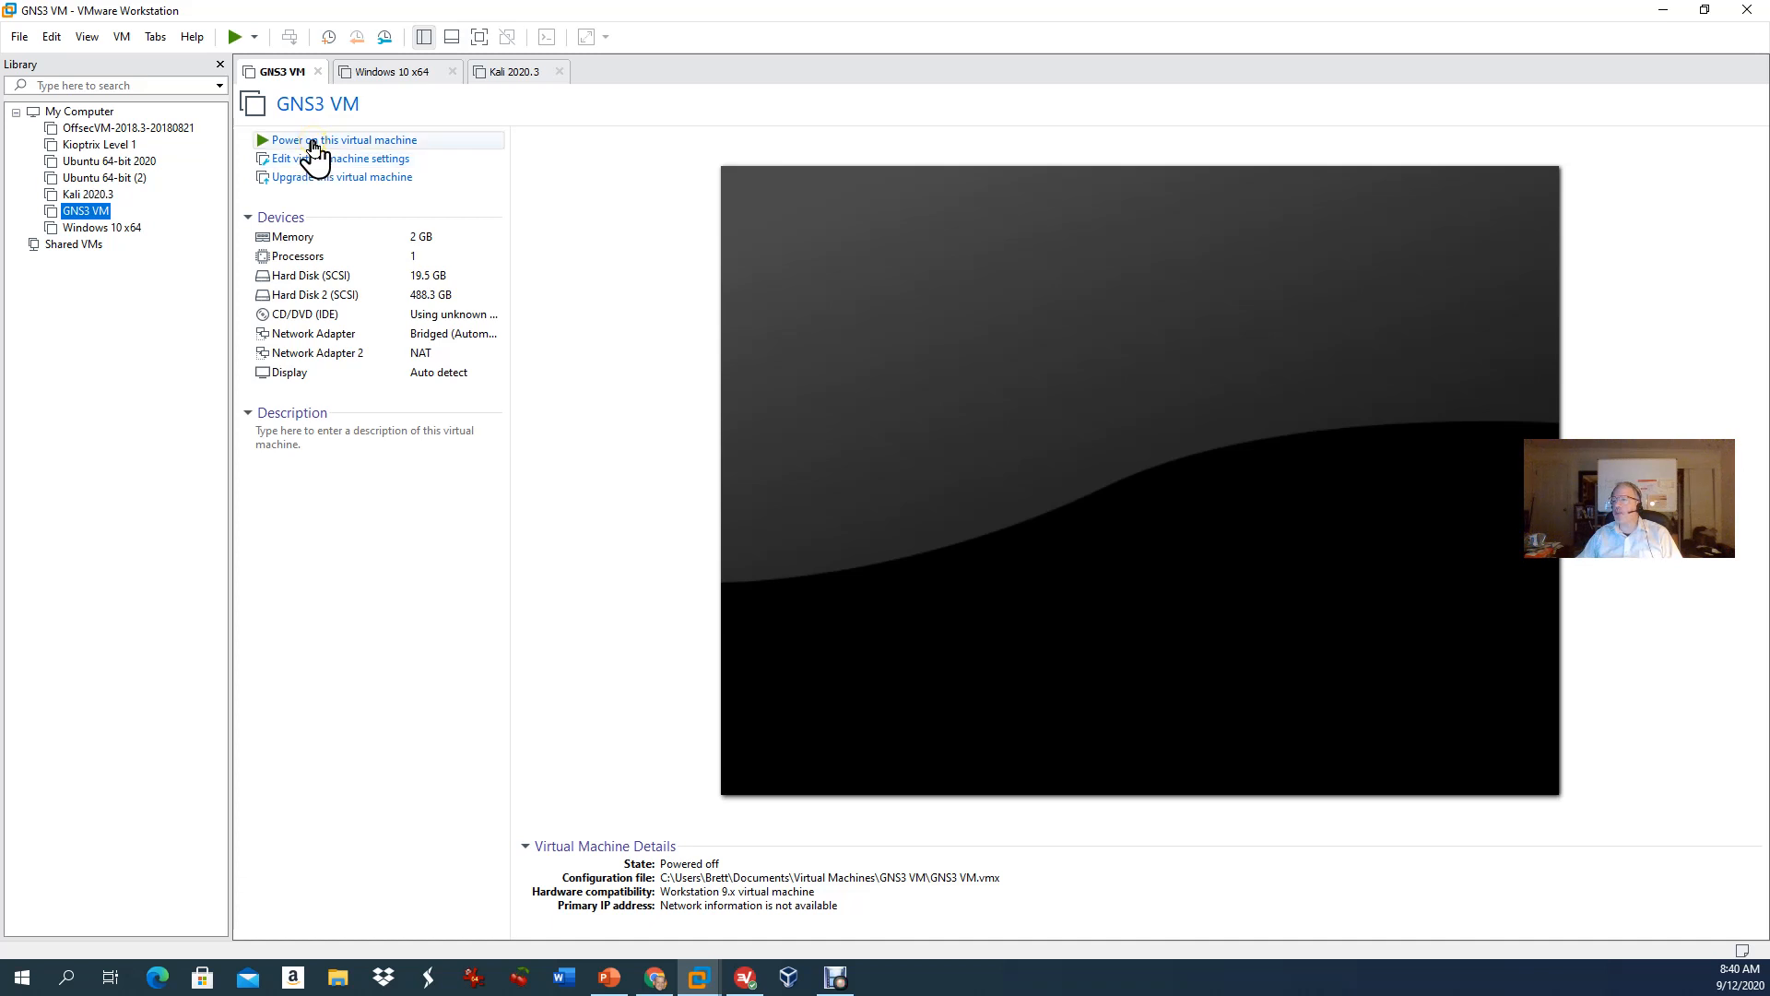
click(313, 143)
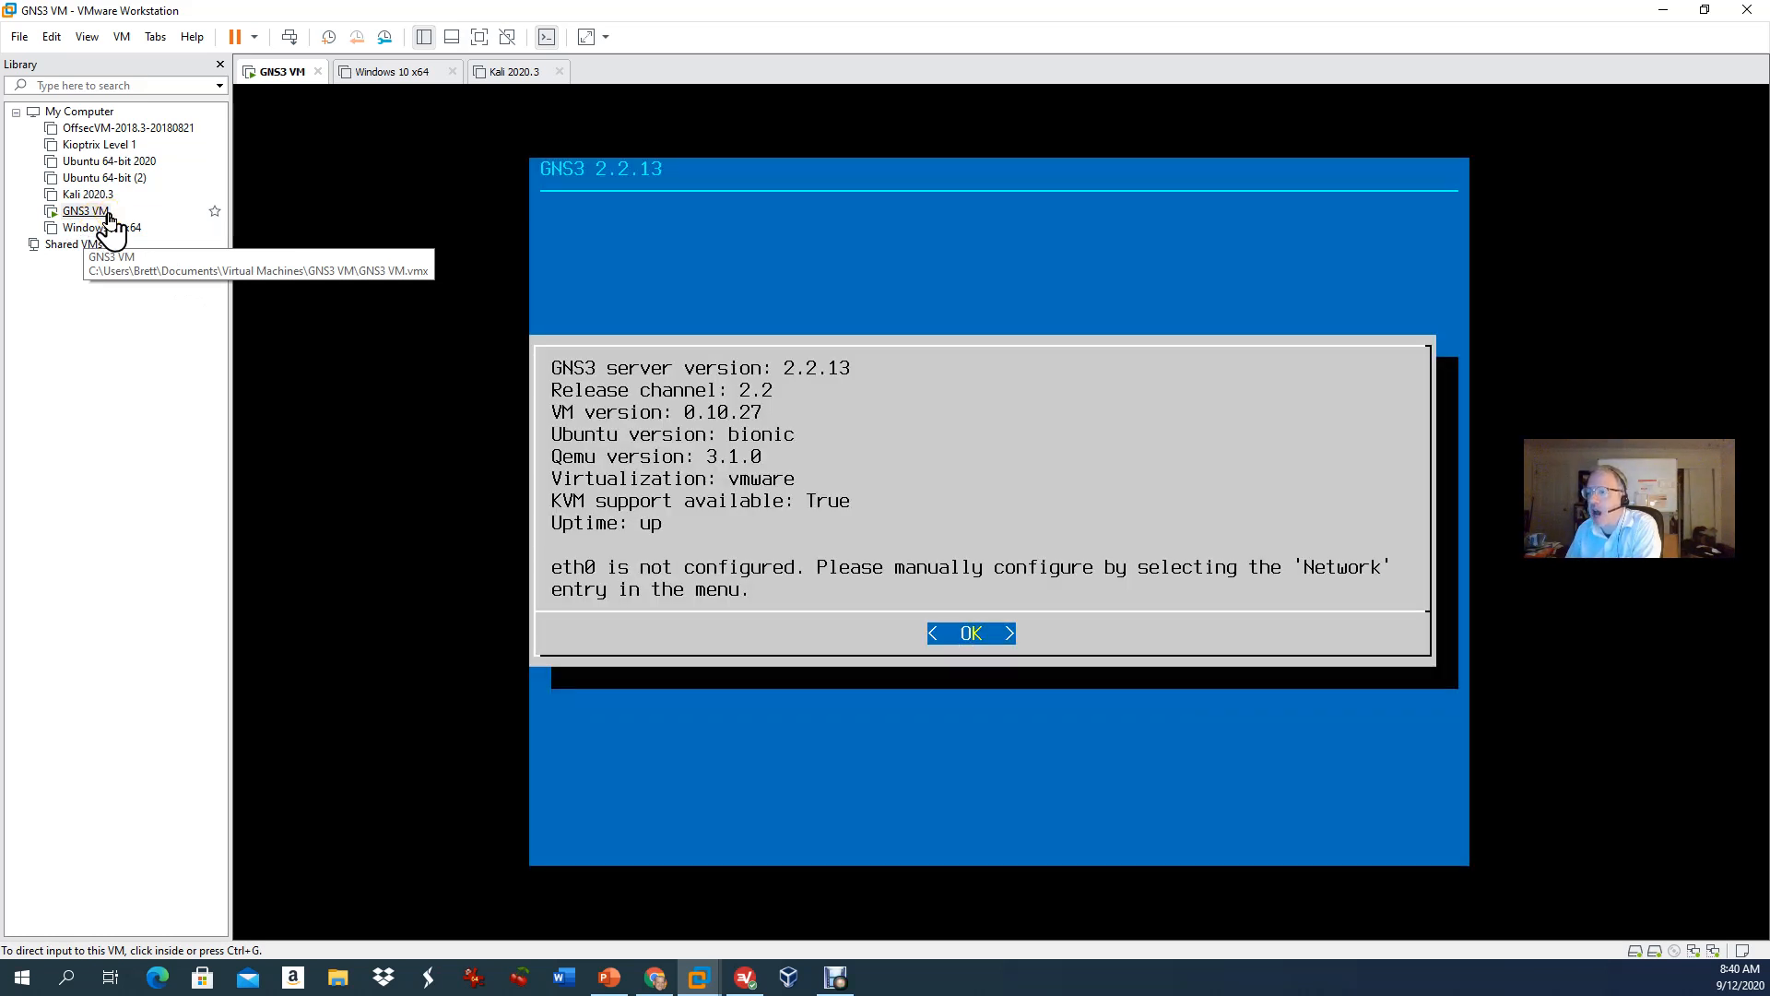
Step: Review the GNS3 VM's startup information, including the server version, KVM support and eth0 network configuration
click(385, 389)
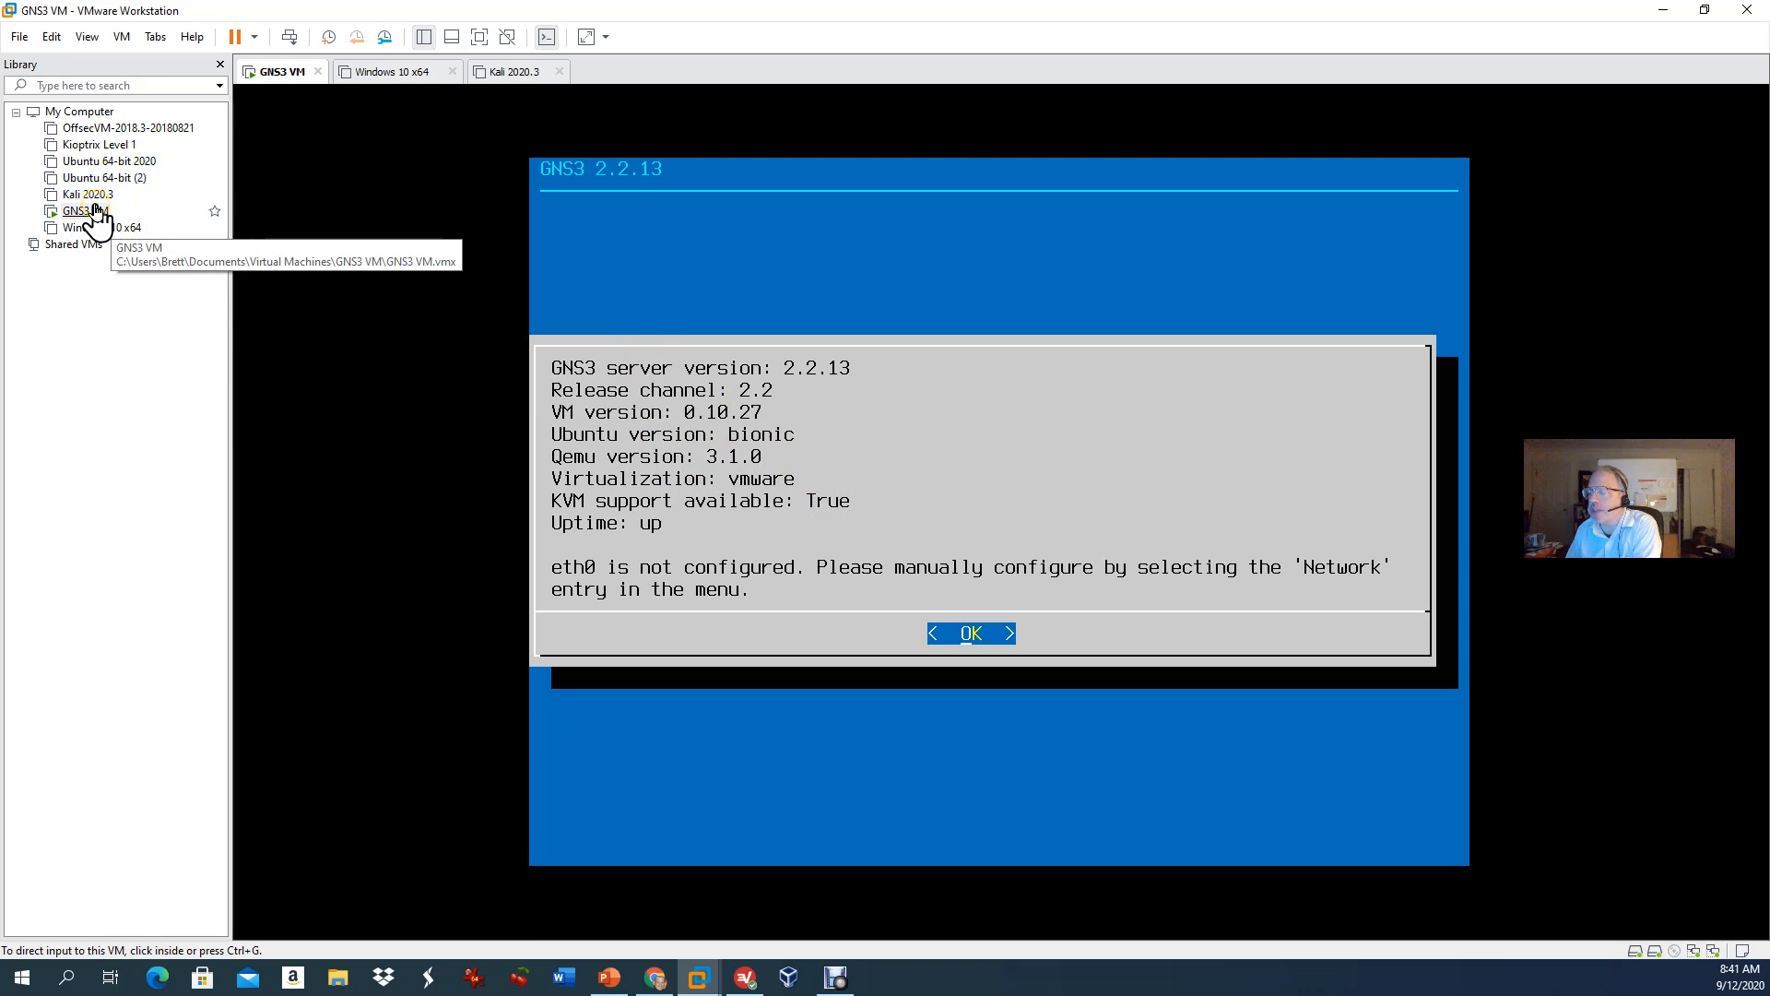
click(1044, 637)
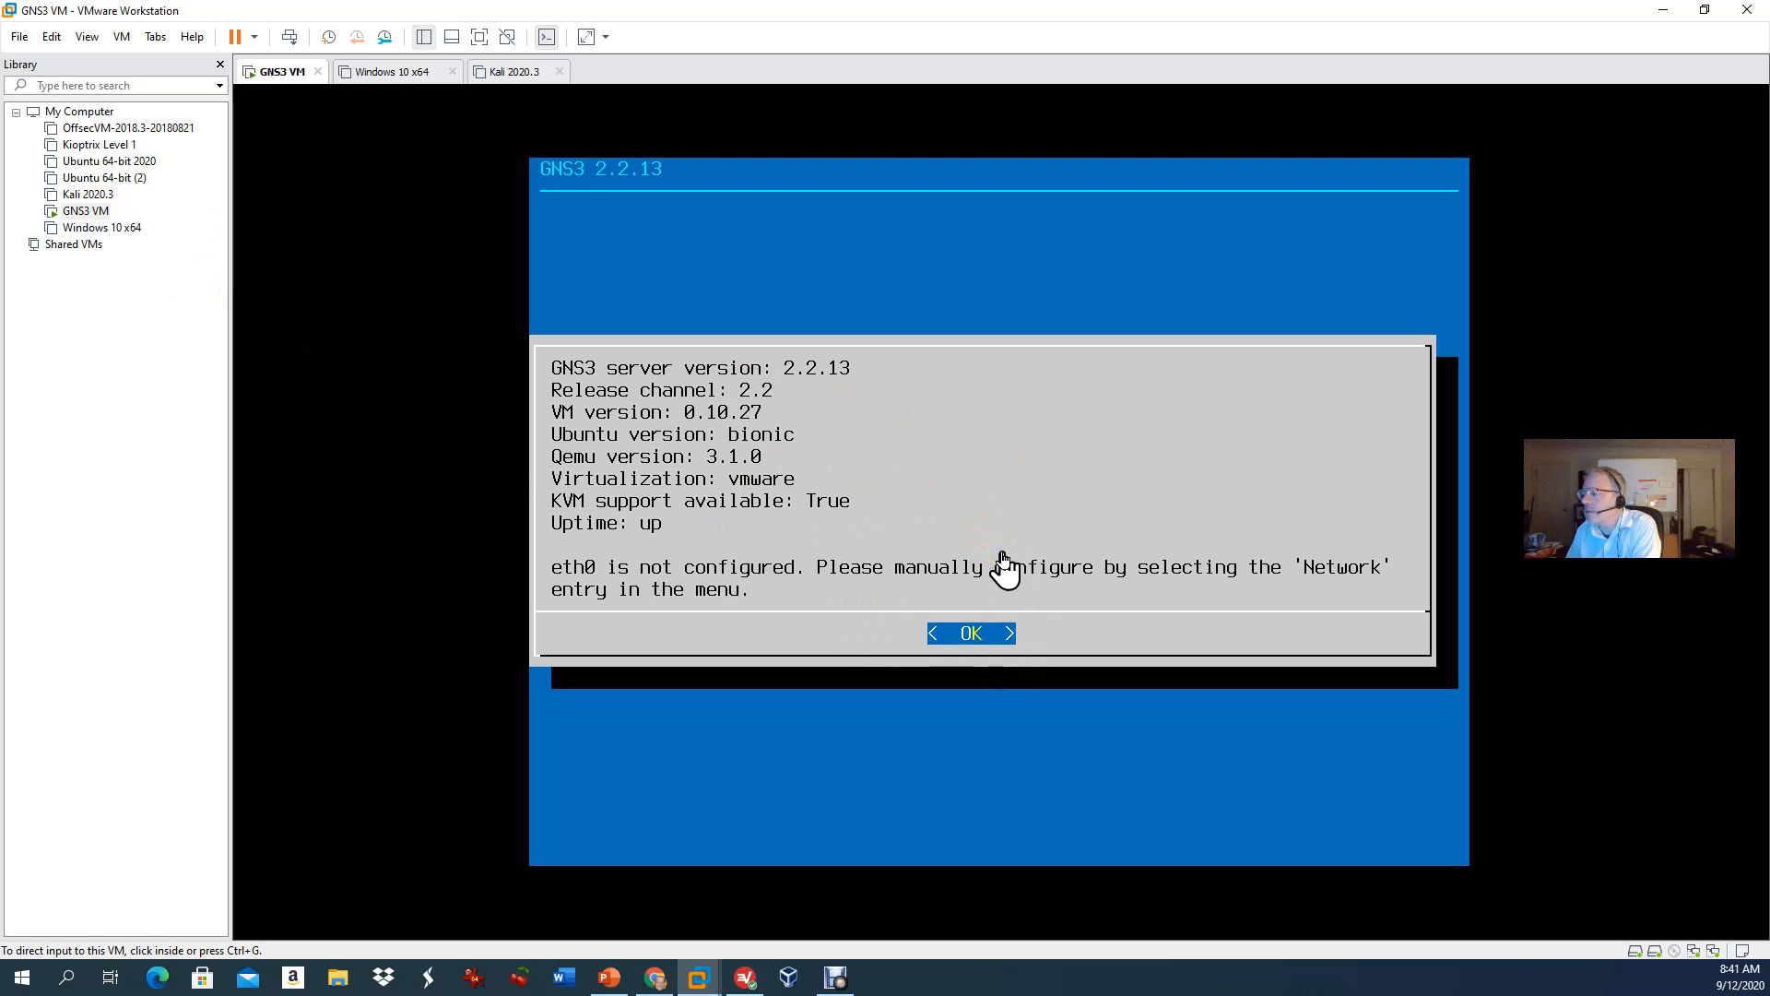
click(996, 609)
click(997, 612)
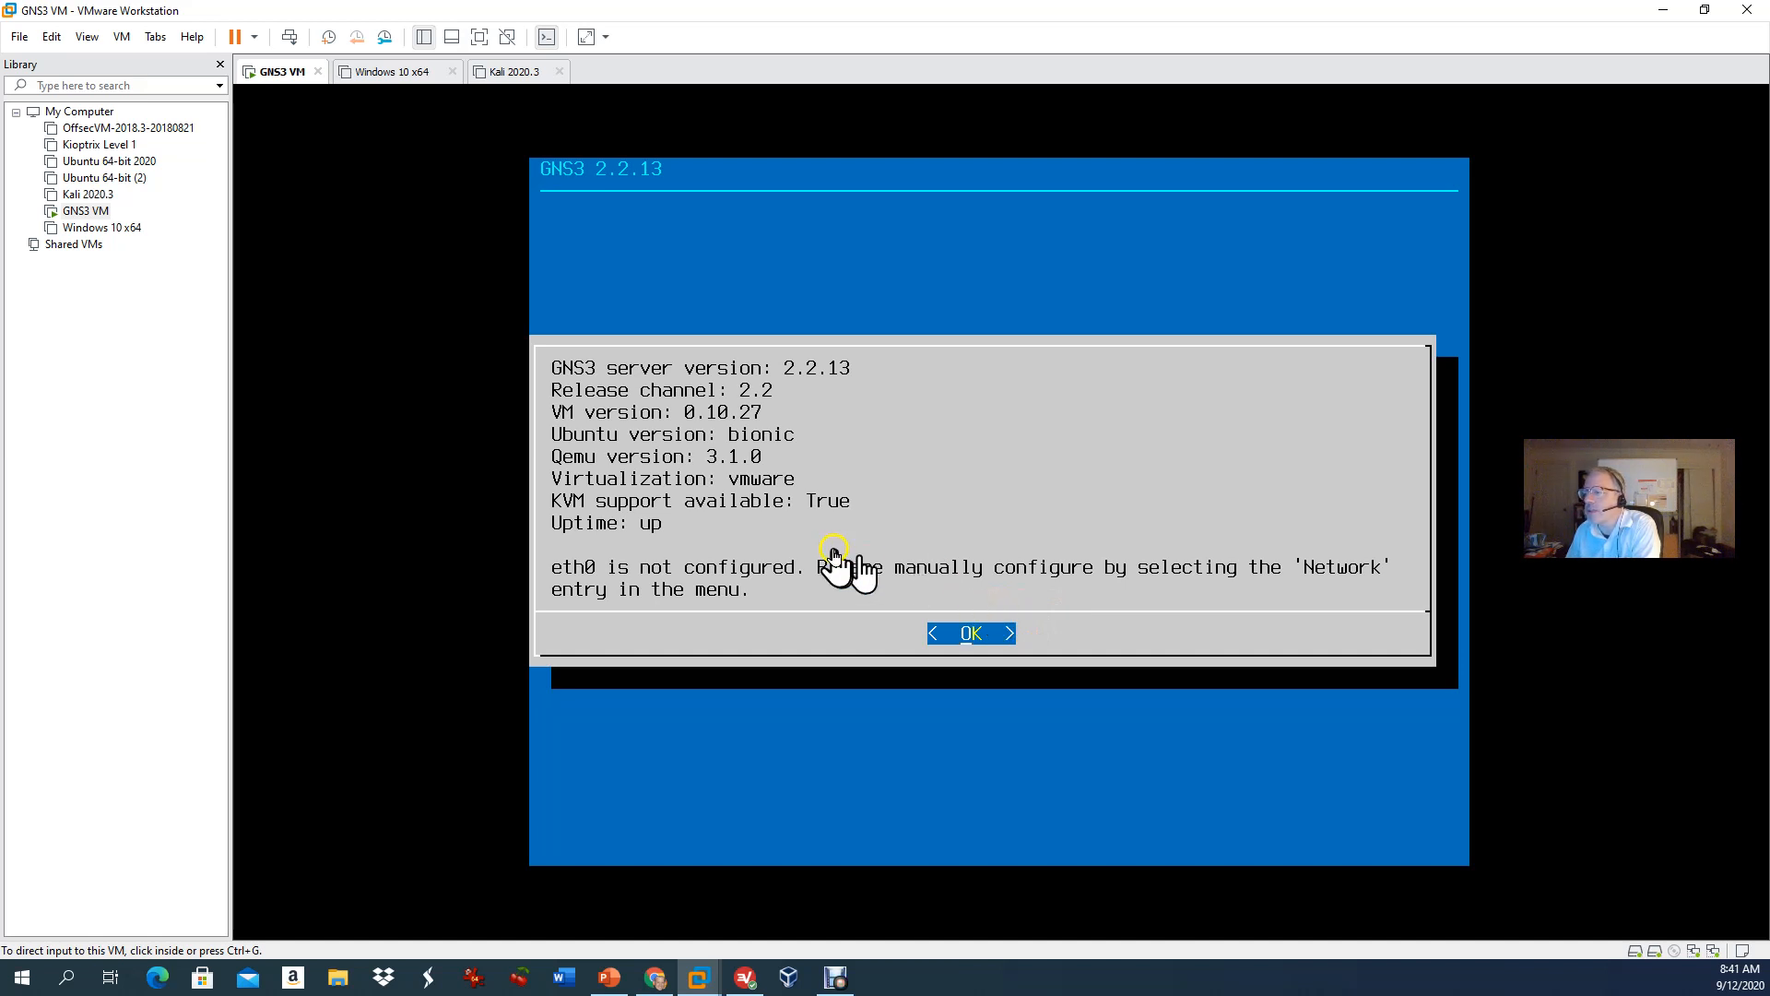
click(156, 376)
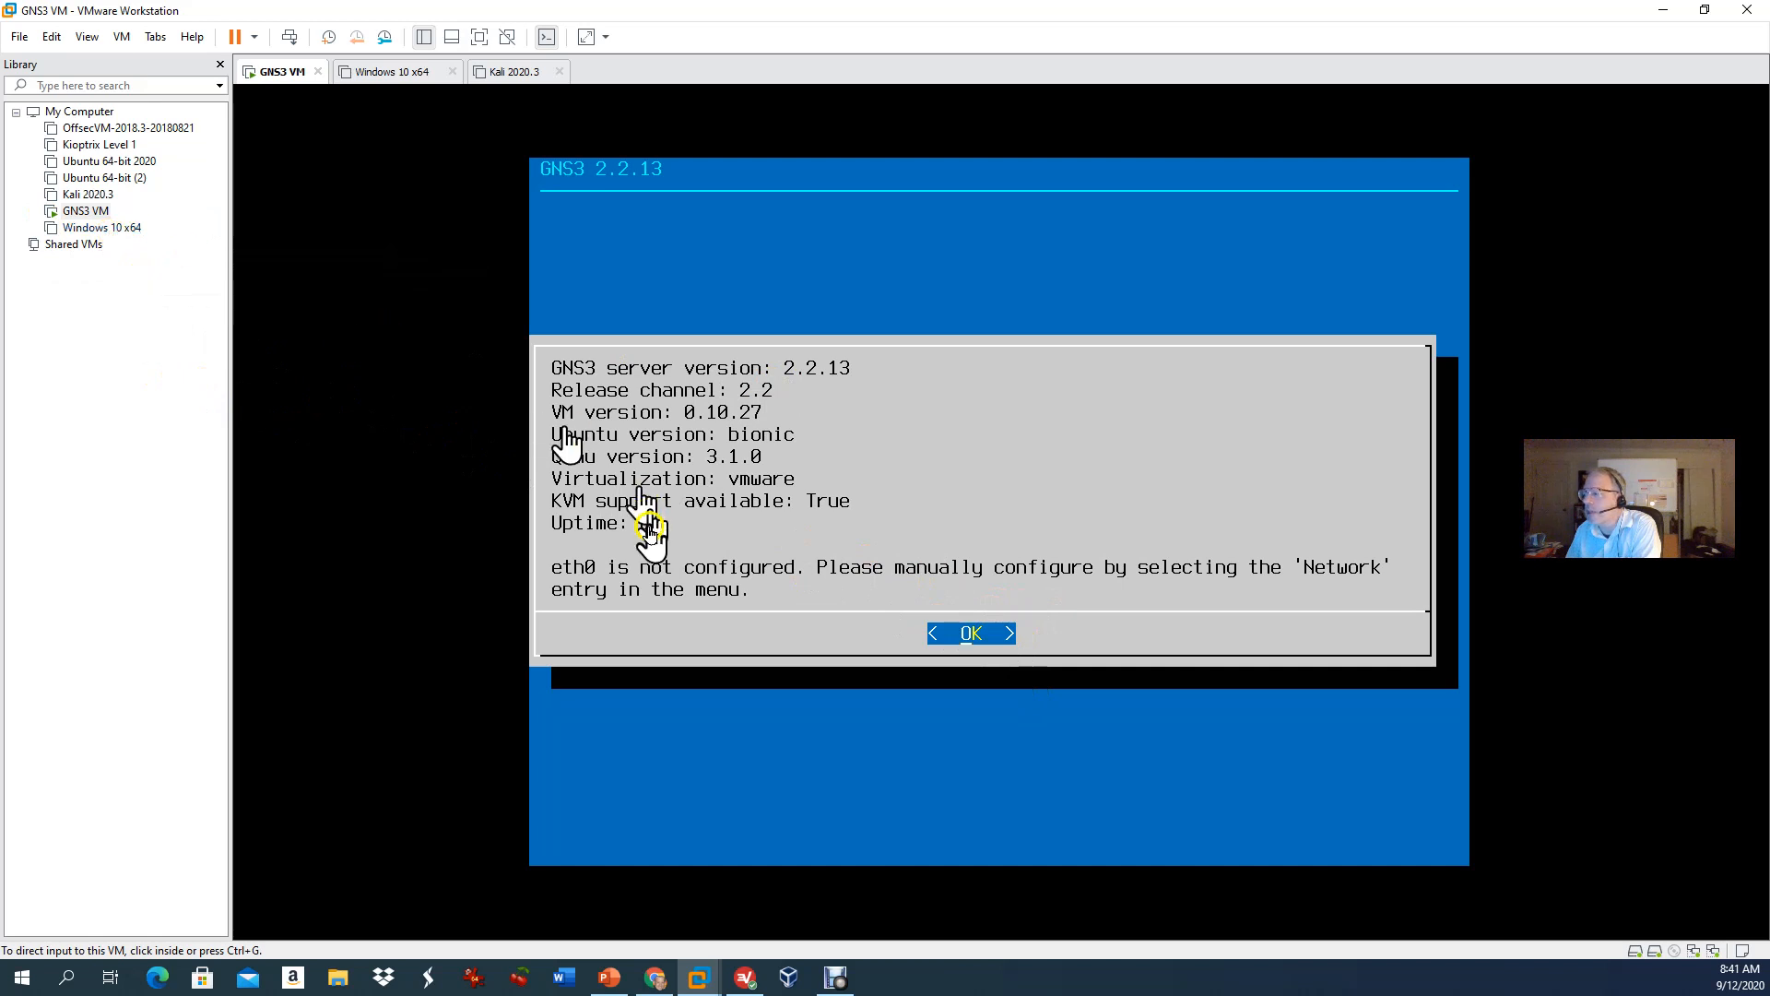
click(619, 592)
click(609, 585)
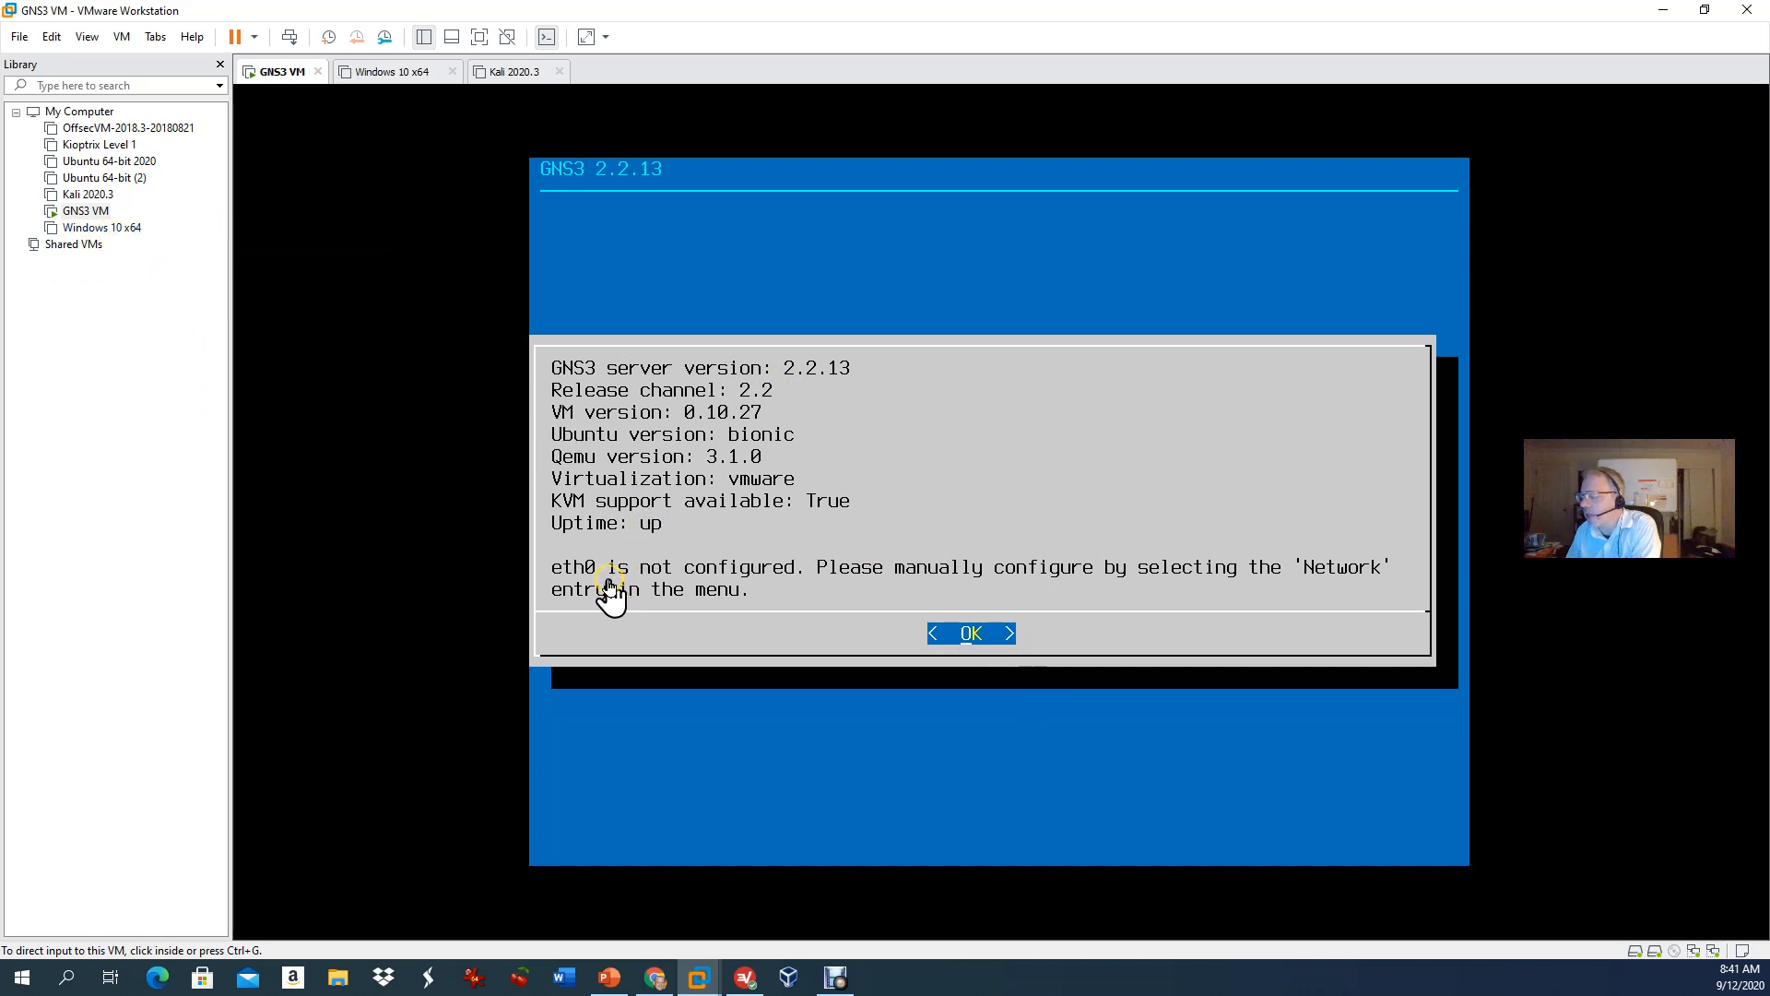
click(629, 594)
click(630, 594)
click(644, 602)
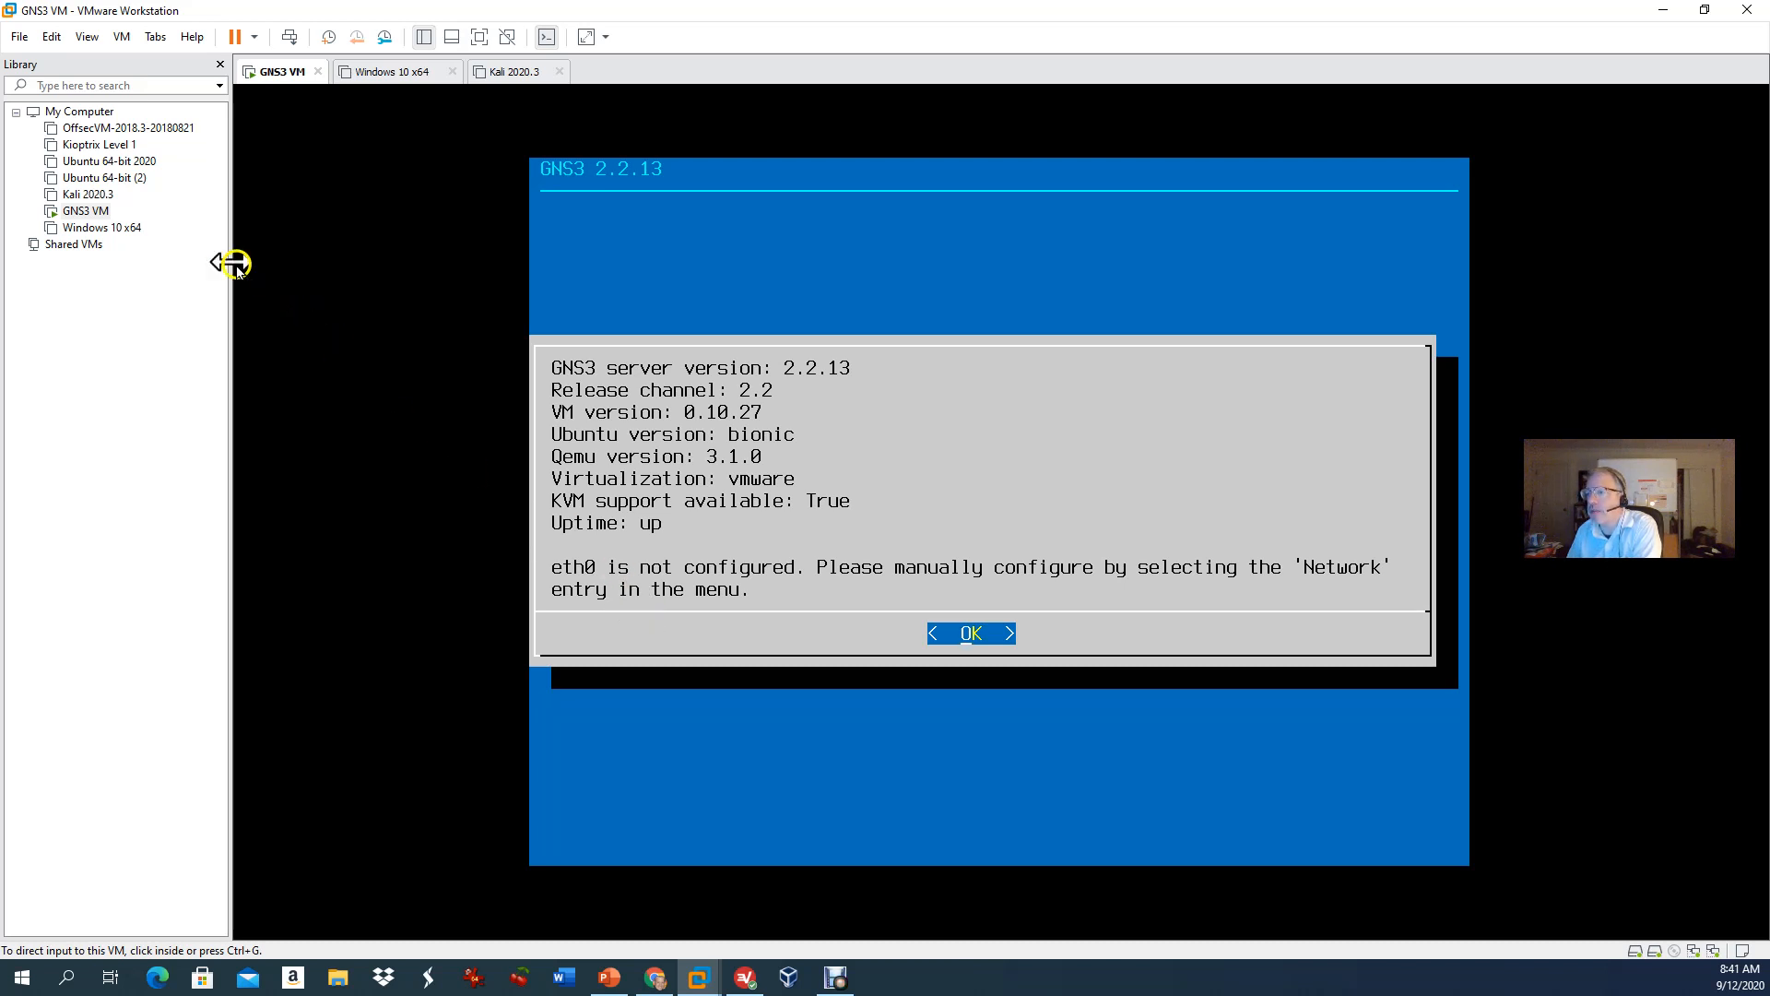
Step: Select Windows 10 x64 in the library and power on the virtual machine
click(102, 231)
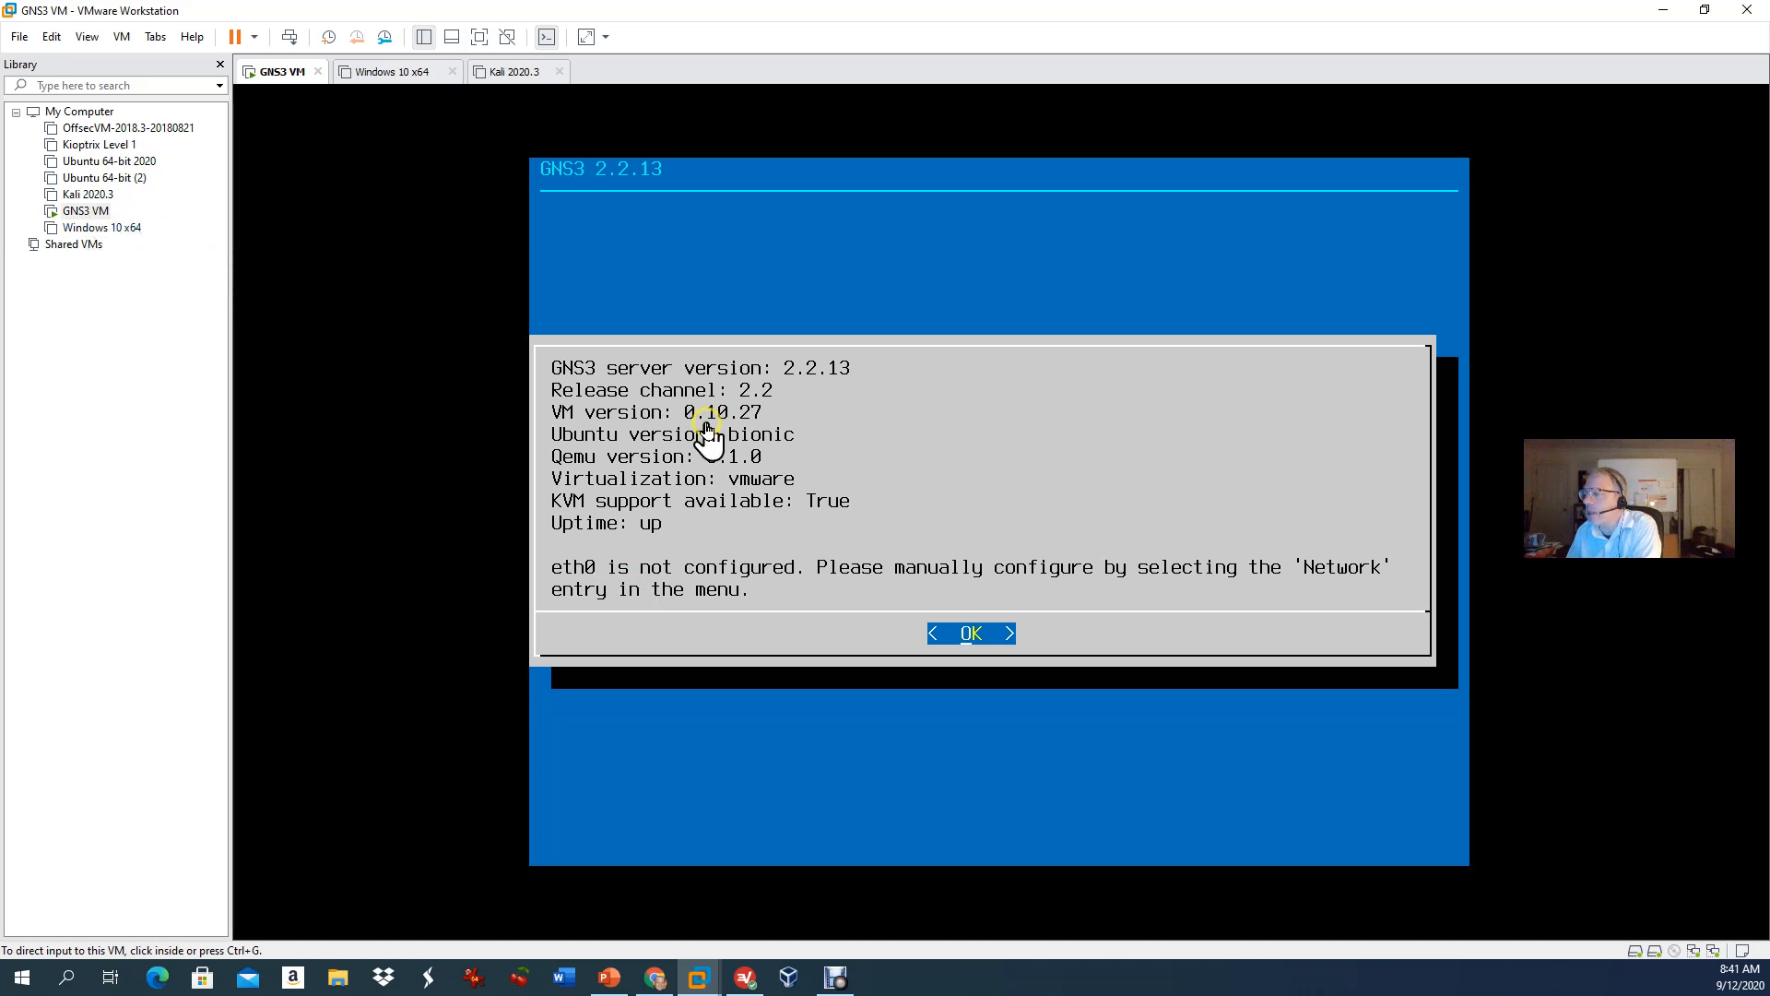
click(99, 229)
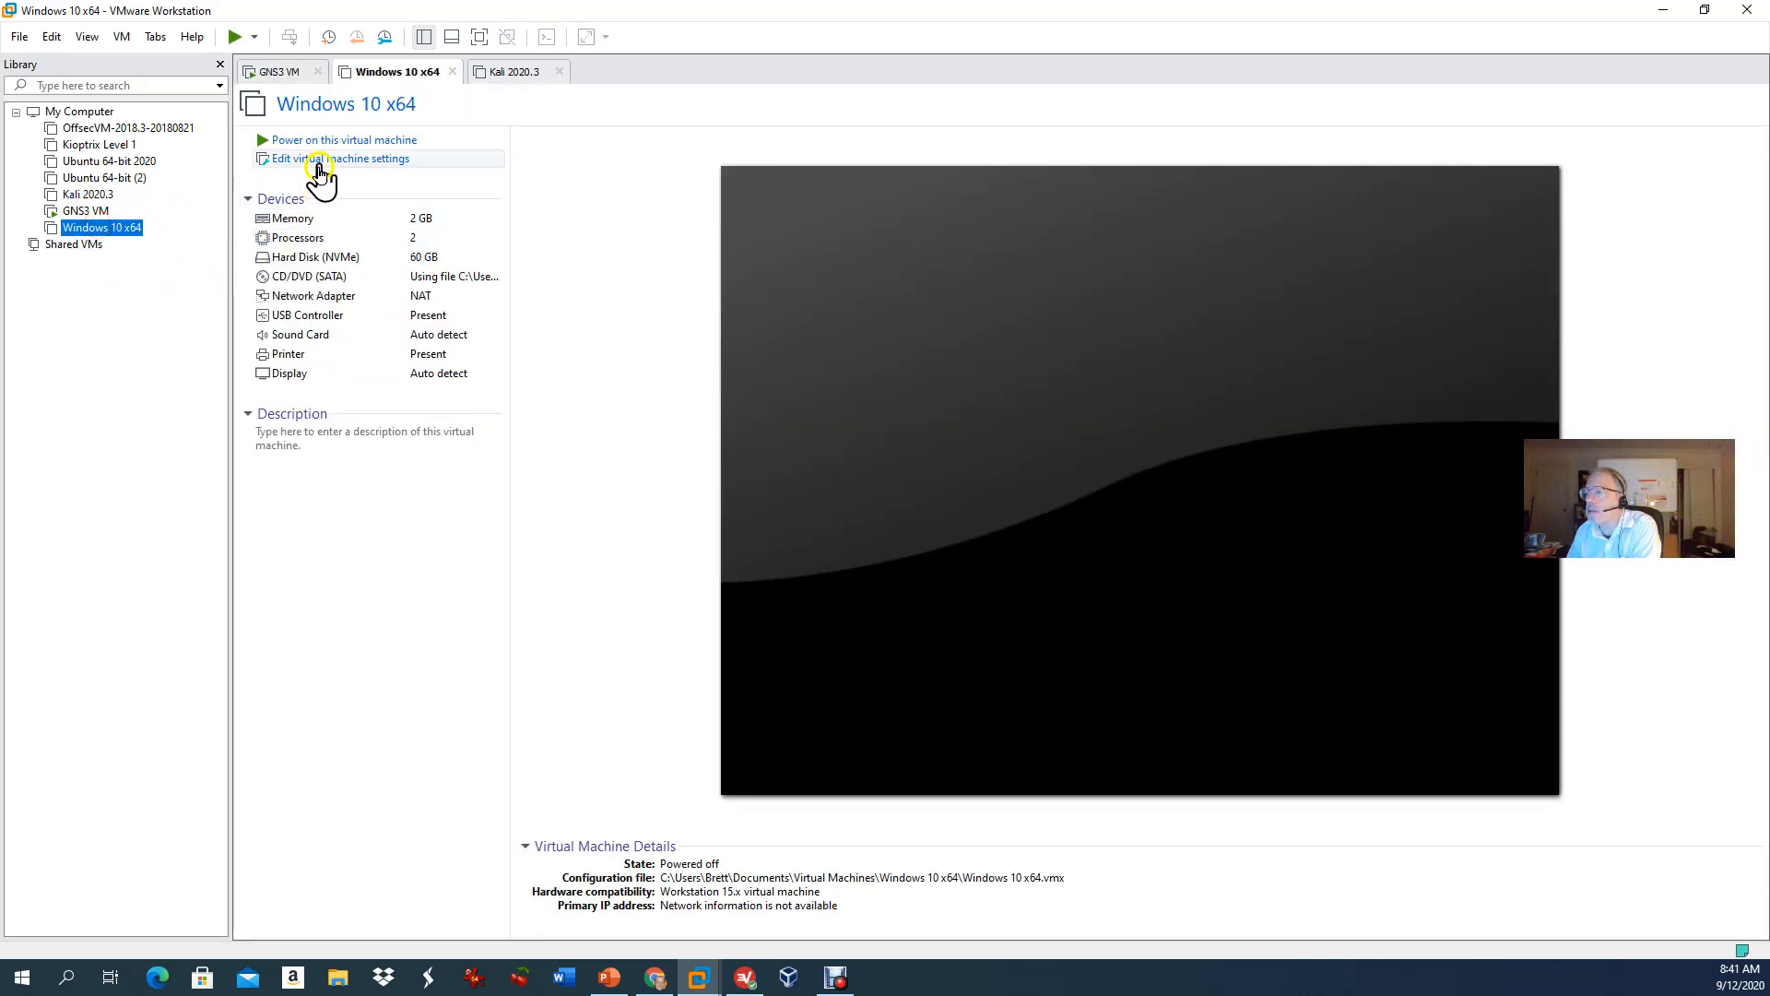
click(323, 143)
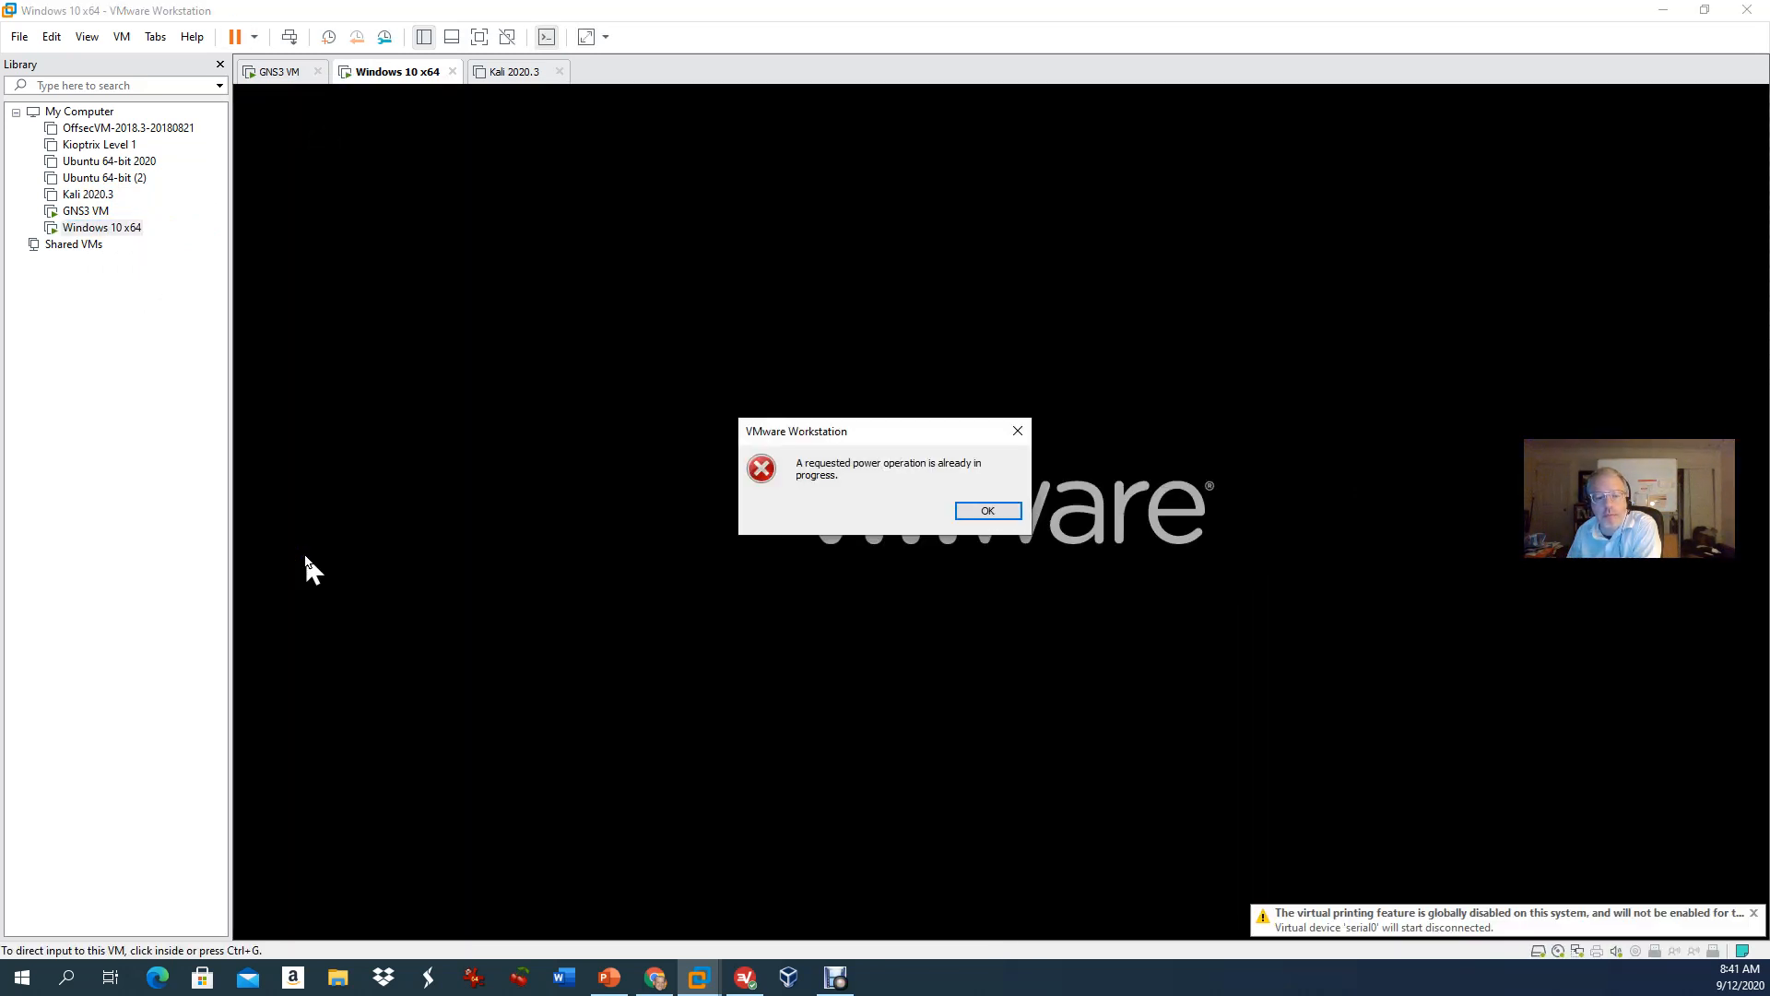
click(304, 553)
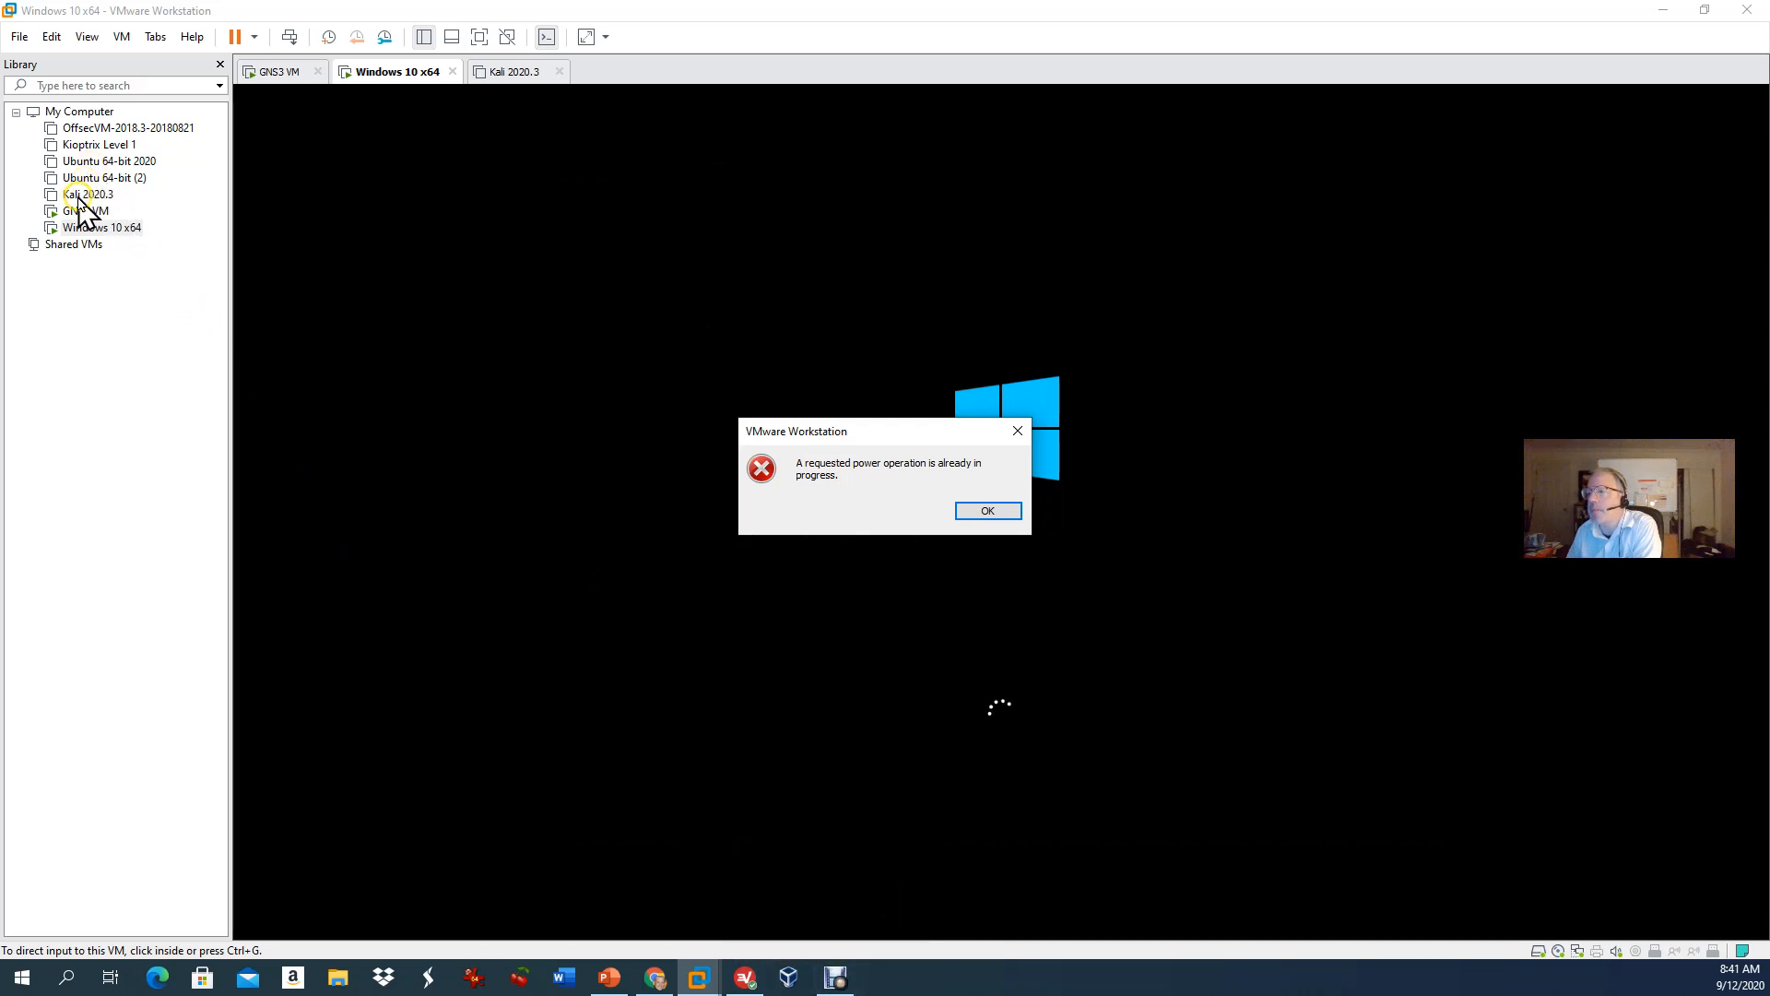
Step: Dismiss the power operation error and close the Kali 2020.3 virtual machine's tab
mouse_move(717, 975)
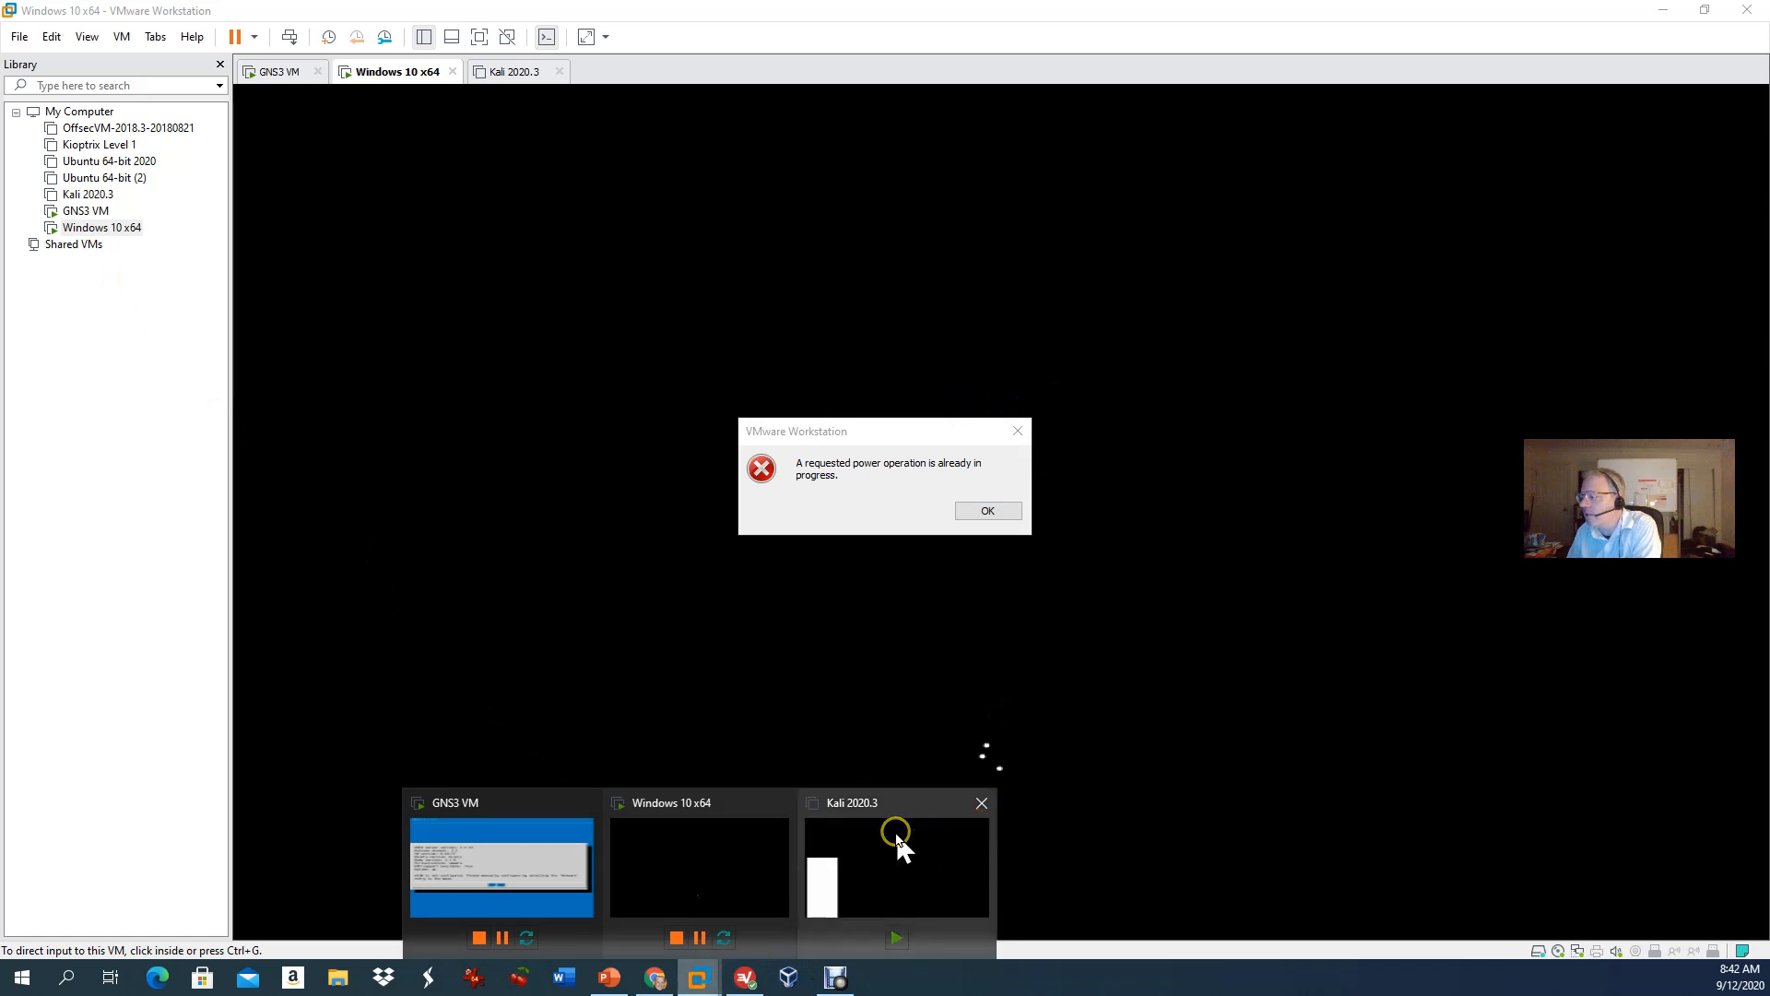
mouse_move(894, 829)
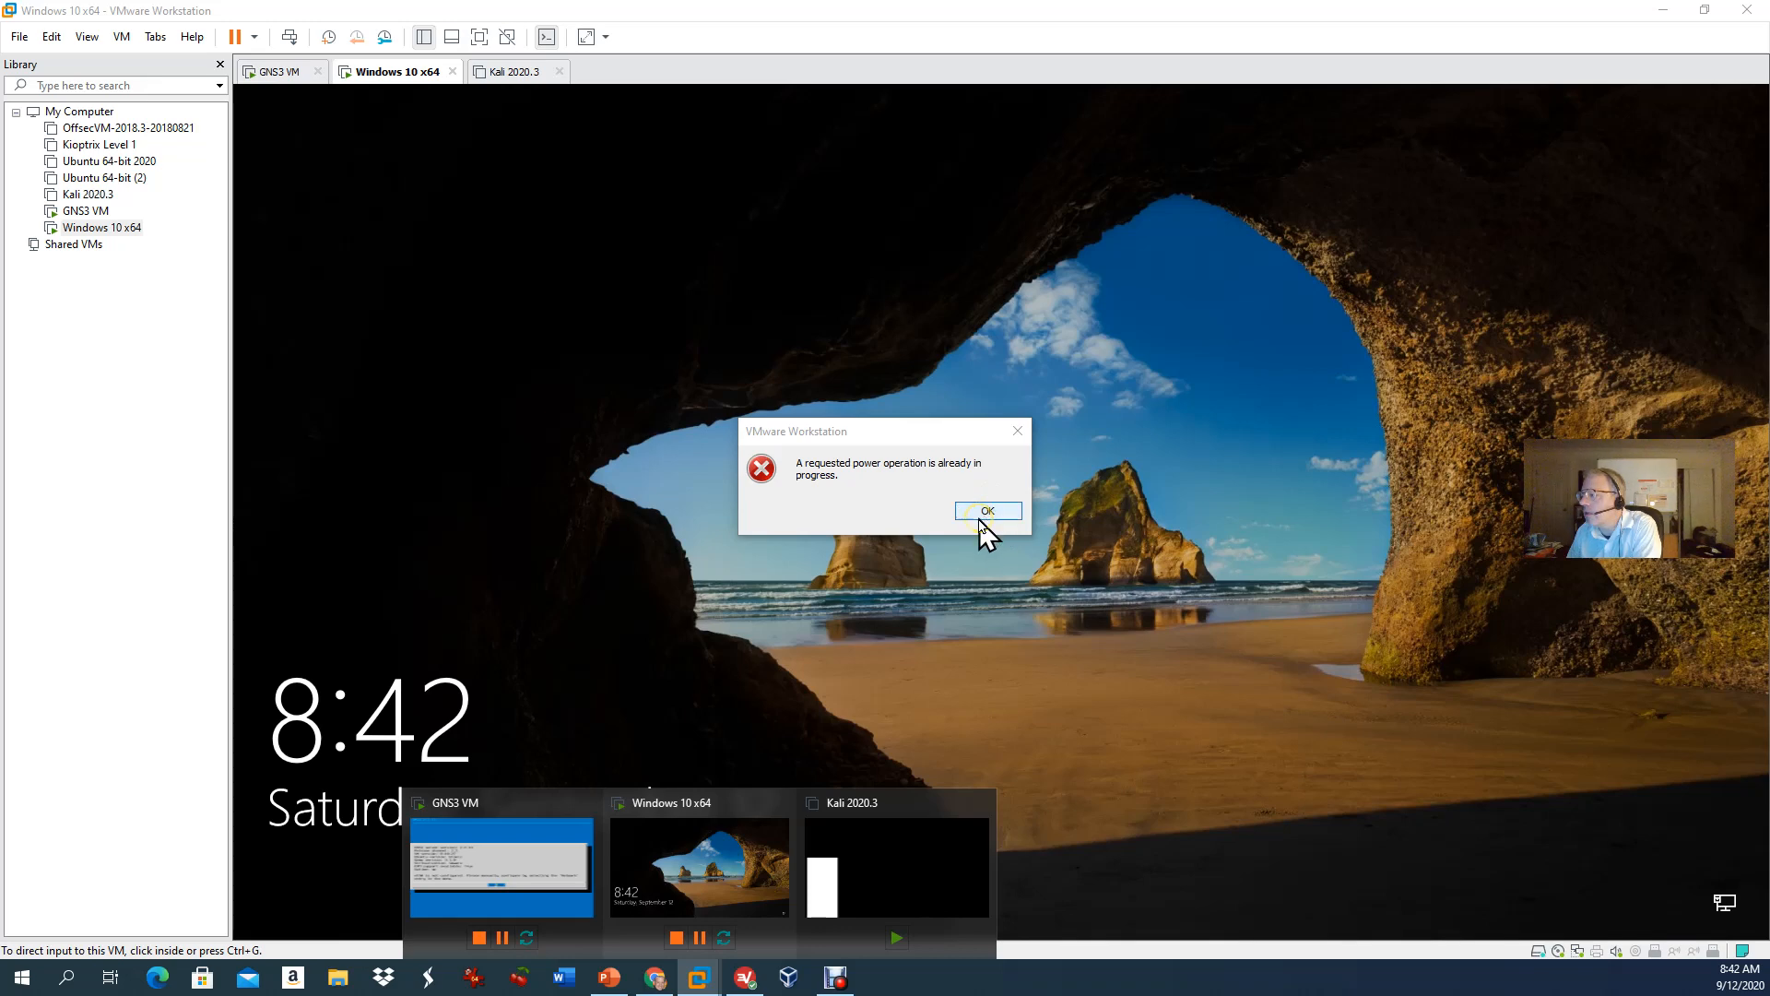
click(987, 512)
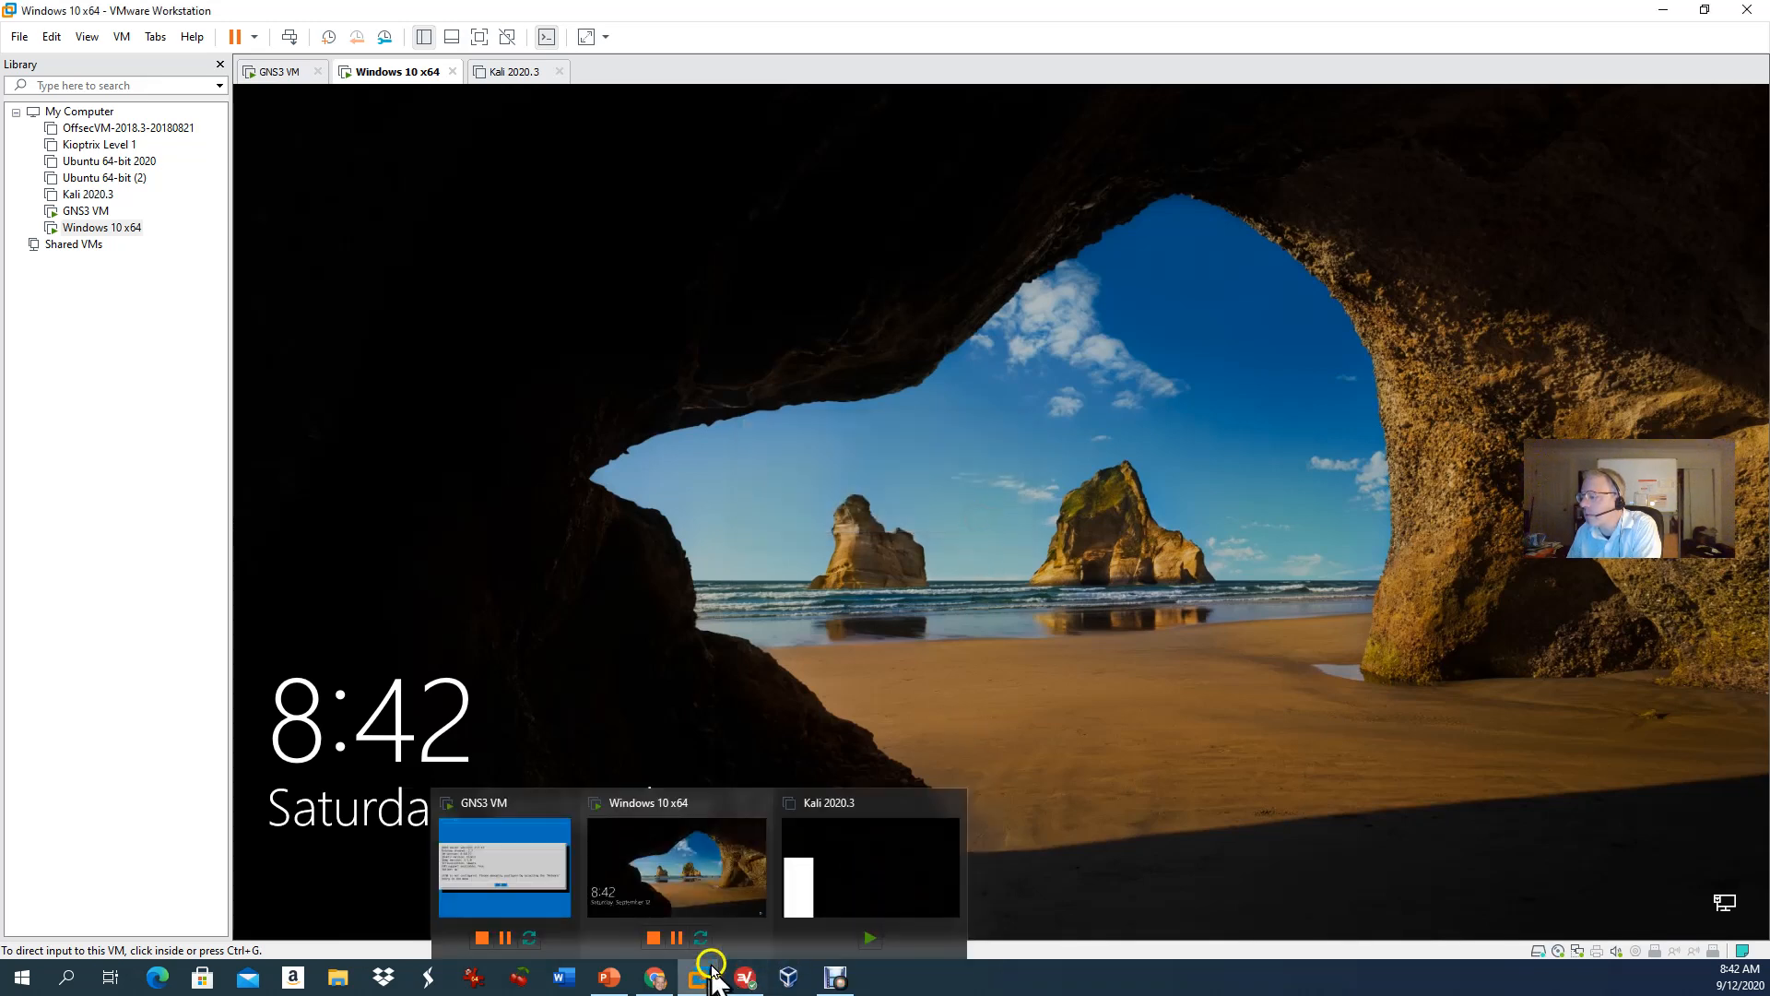
click(953, 802)
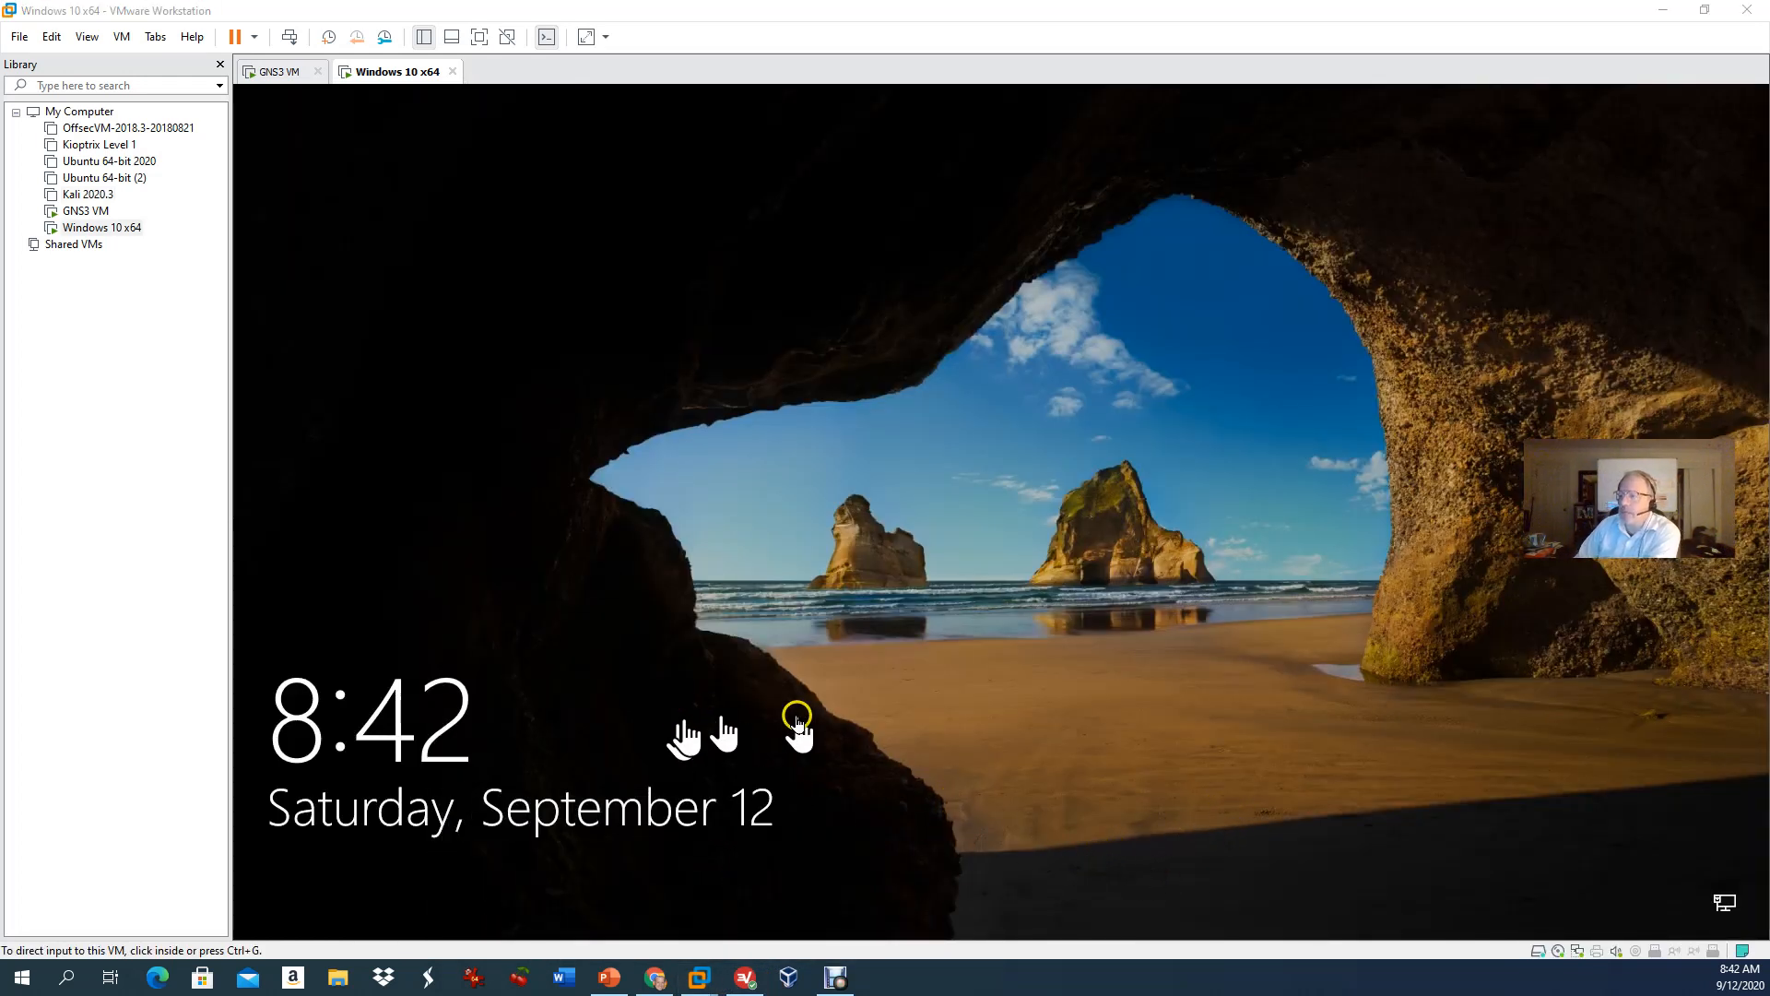
Step: Get past the lock screen of the Windows 10 guest and sign in to its desktop
click(1020, 558)
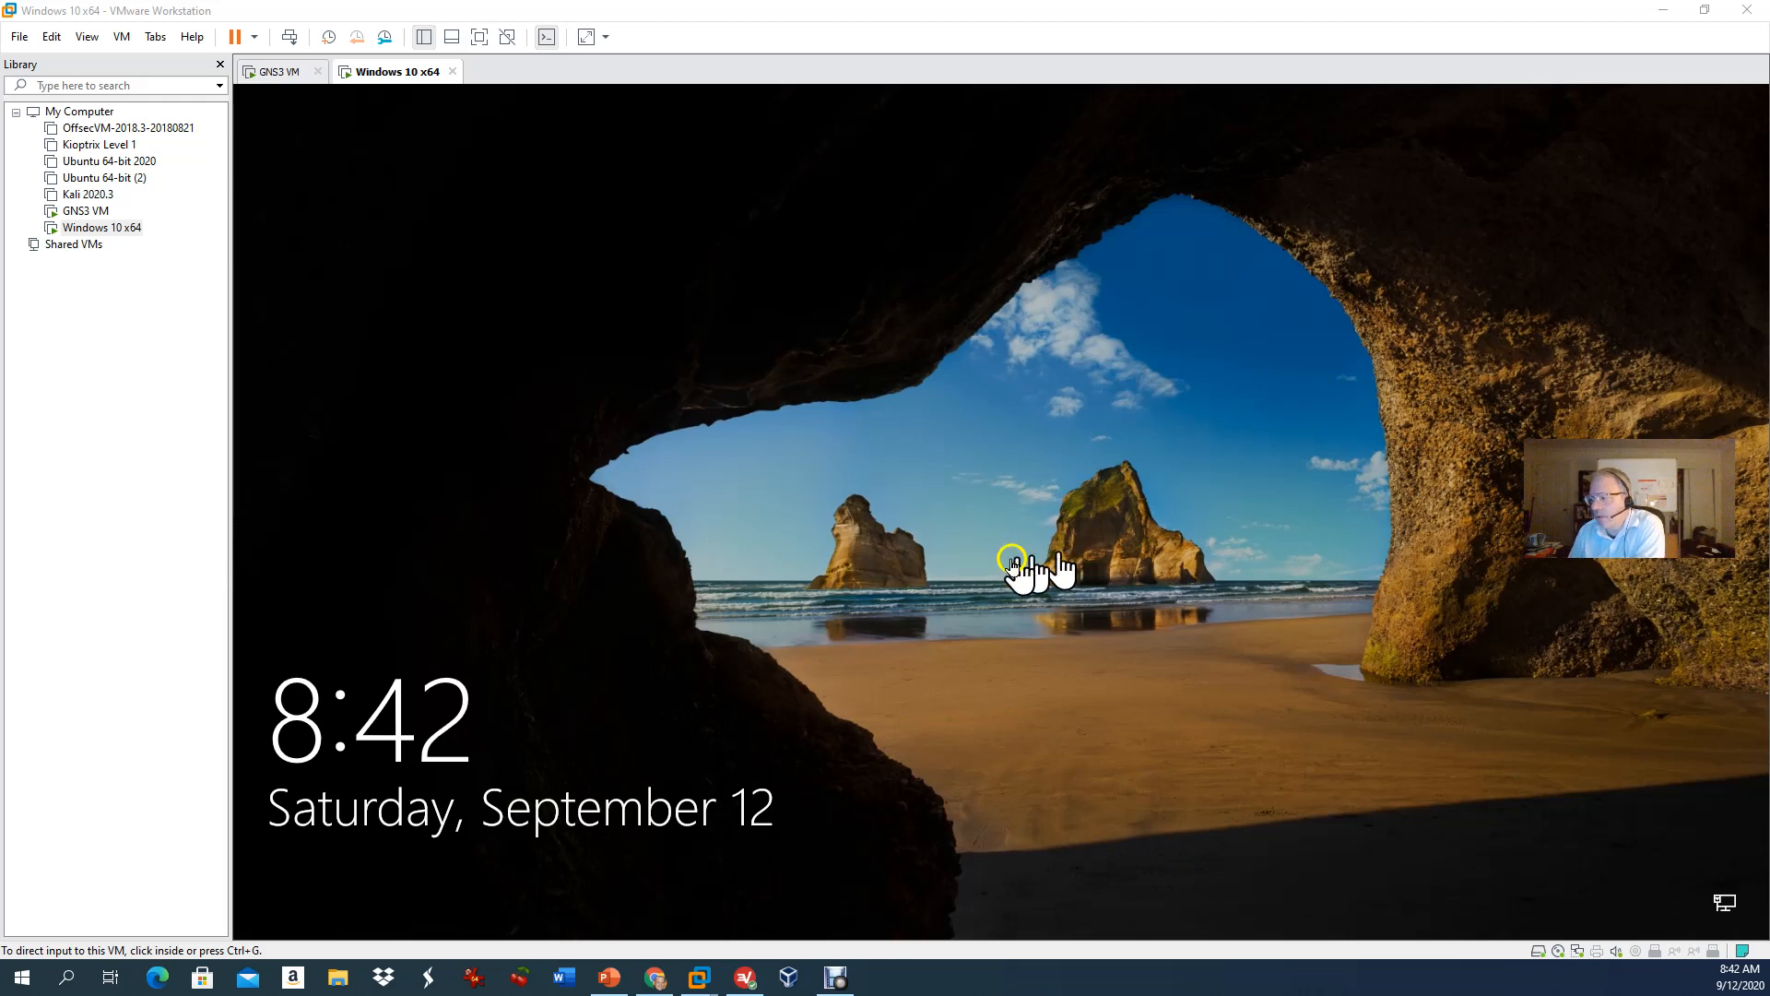
click(899, 549)
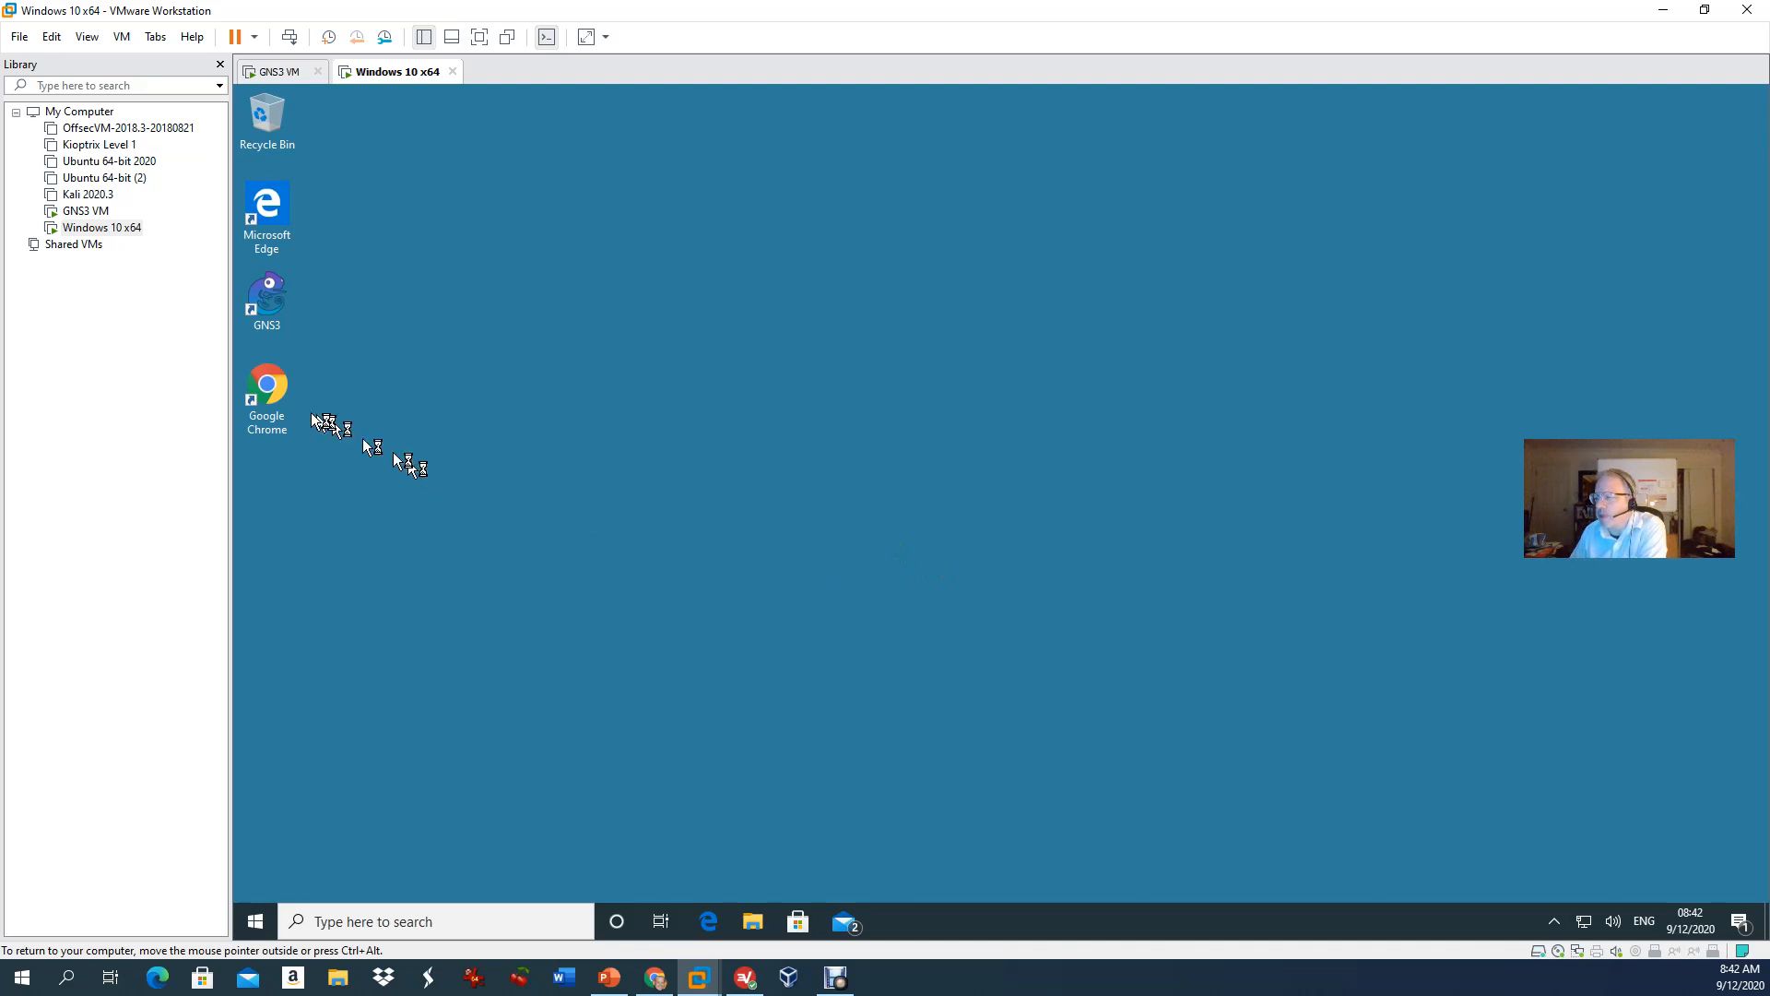
Step: Open Gmail in Google Chrome inside the Windows 10 guest and minimise the browser
double_click(269, 392)
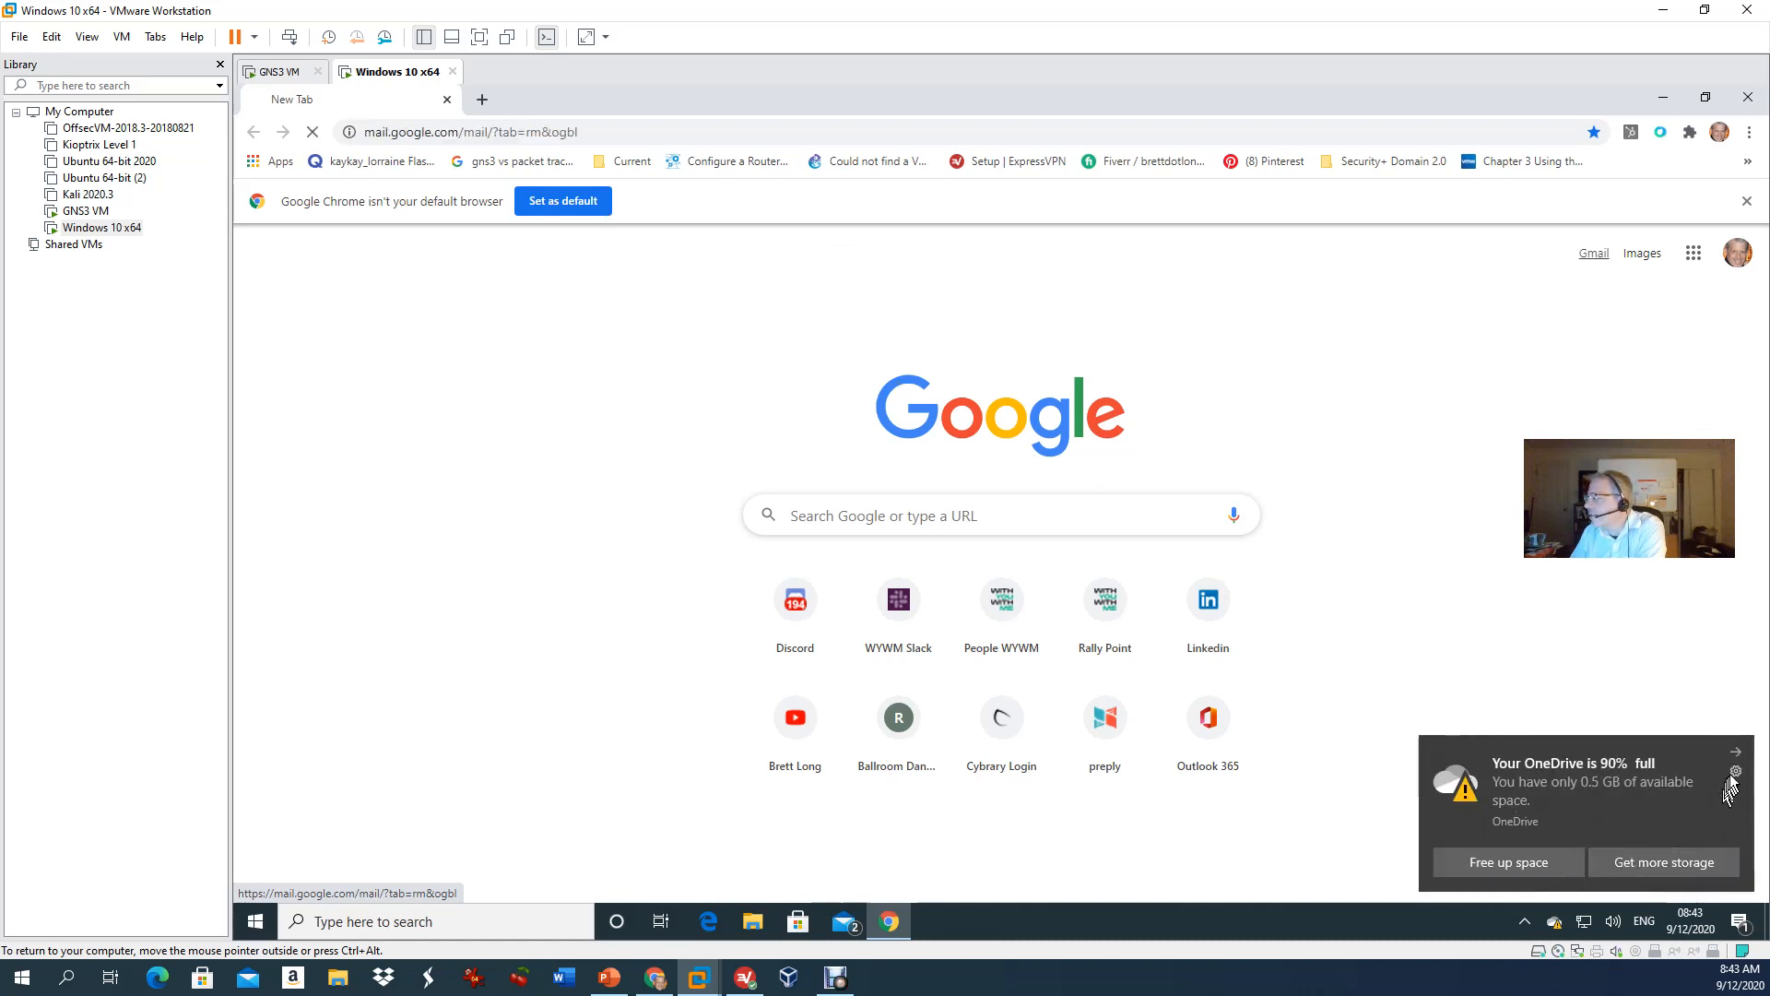
click(1735, 752)
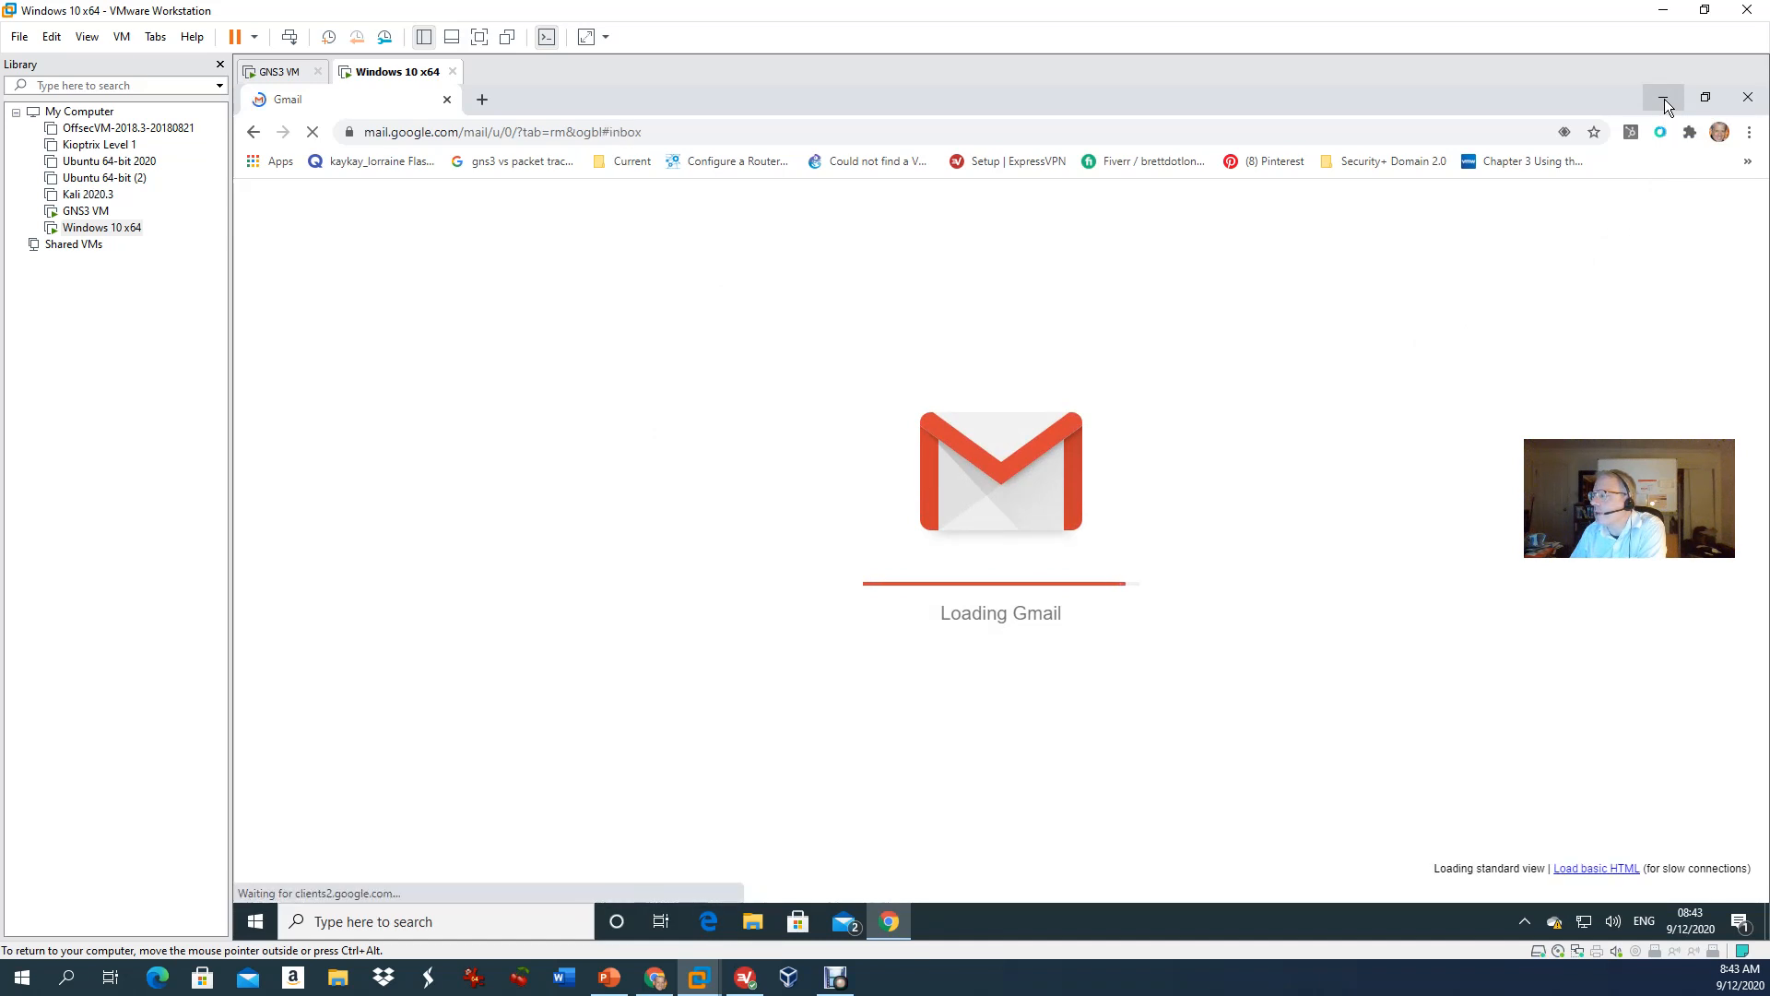
click(1665, 99)
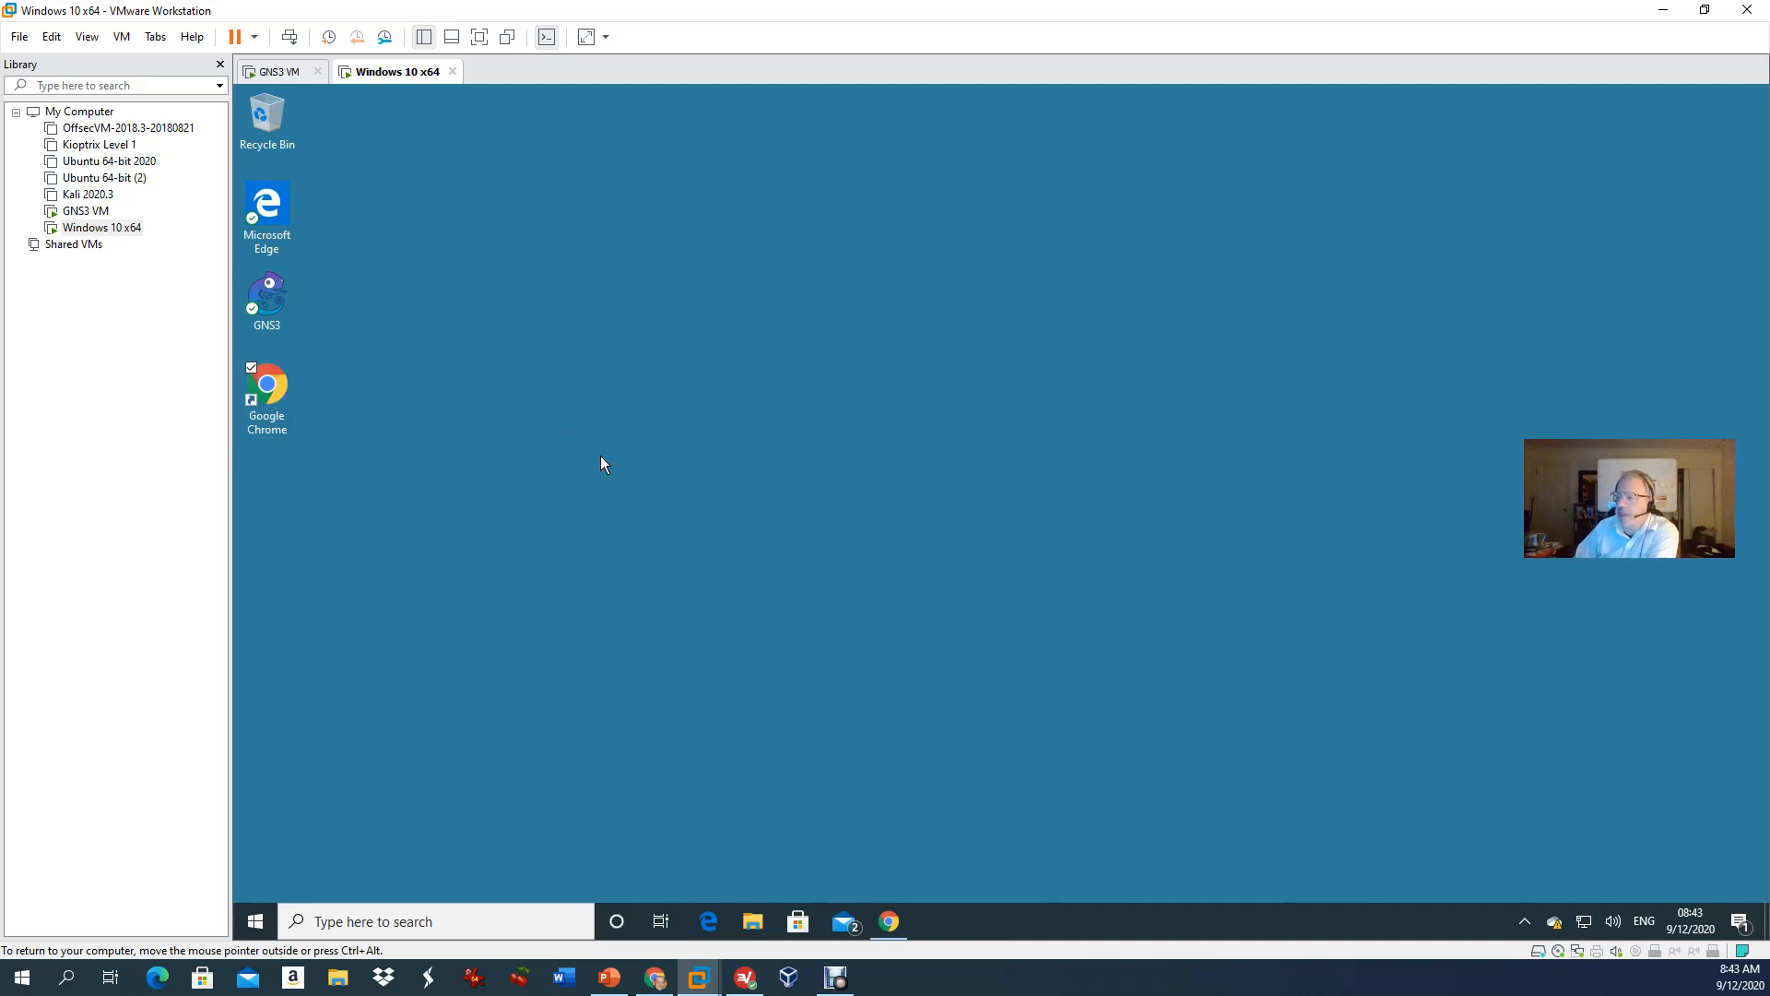
Step: Launch GNS3 in the Windows 10 guest and open the Static Routes project from the projects library
double_click(264, 316)
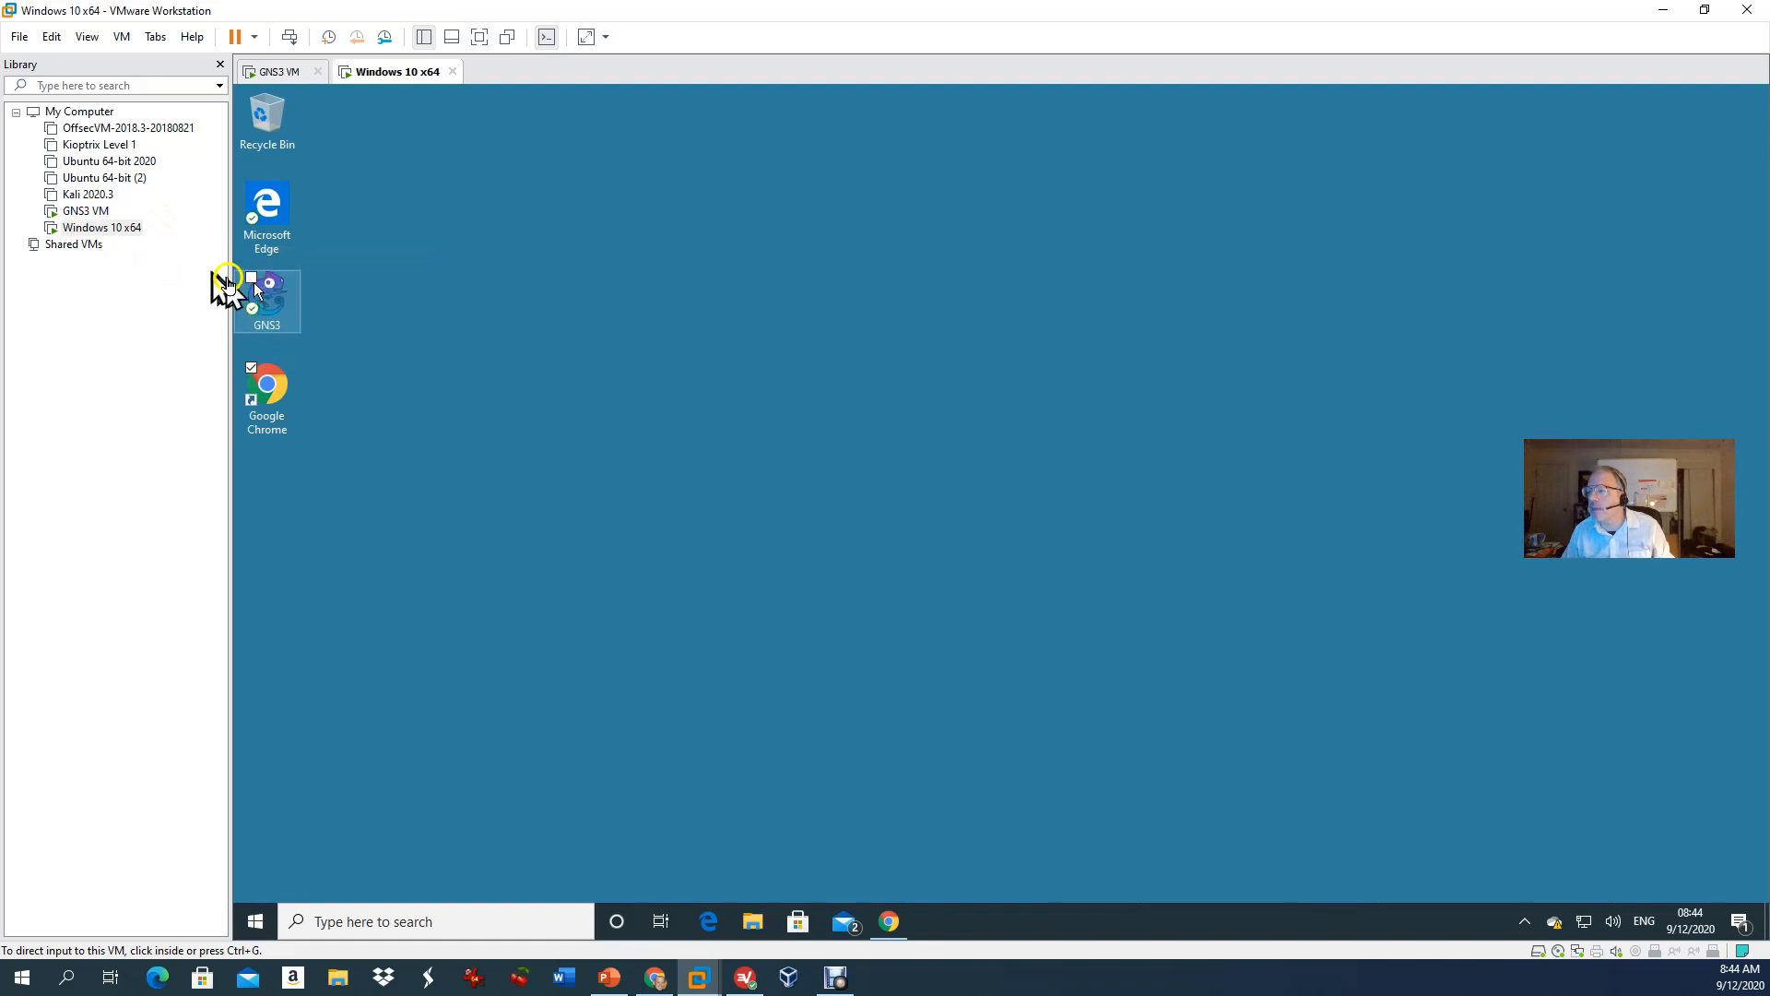
double_click(258, 294)
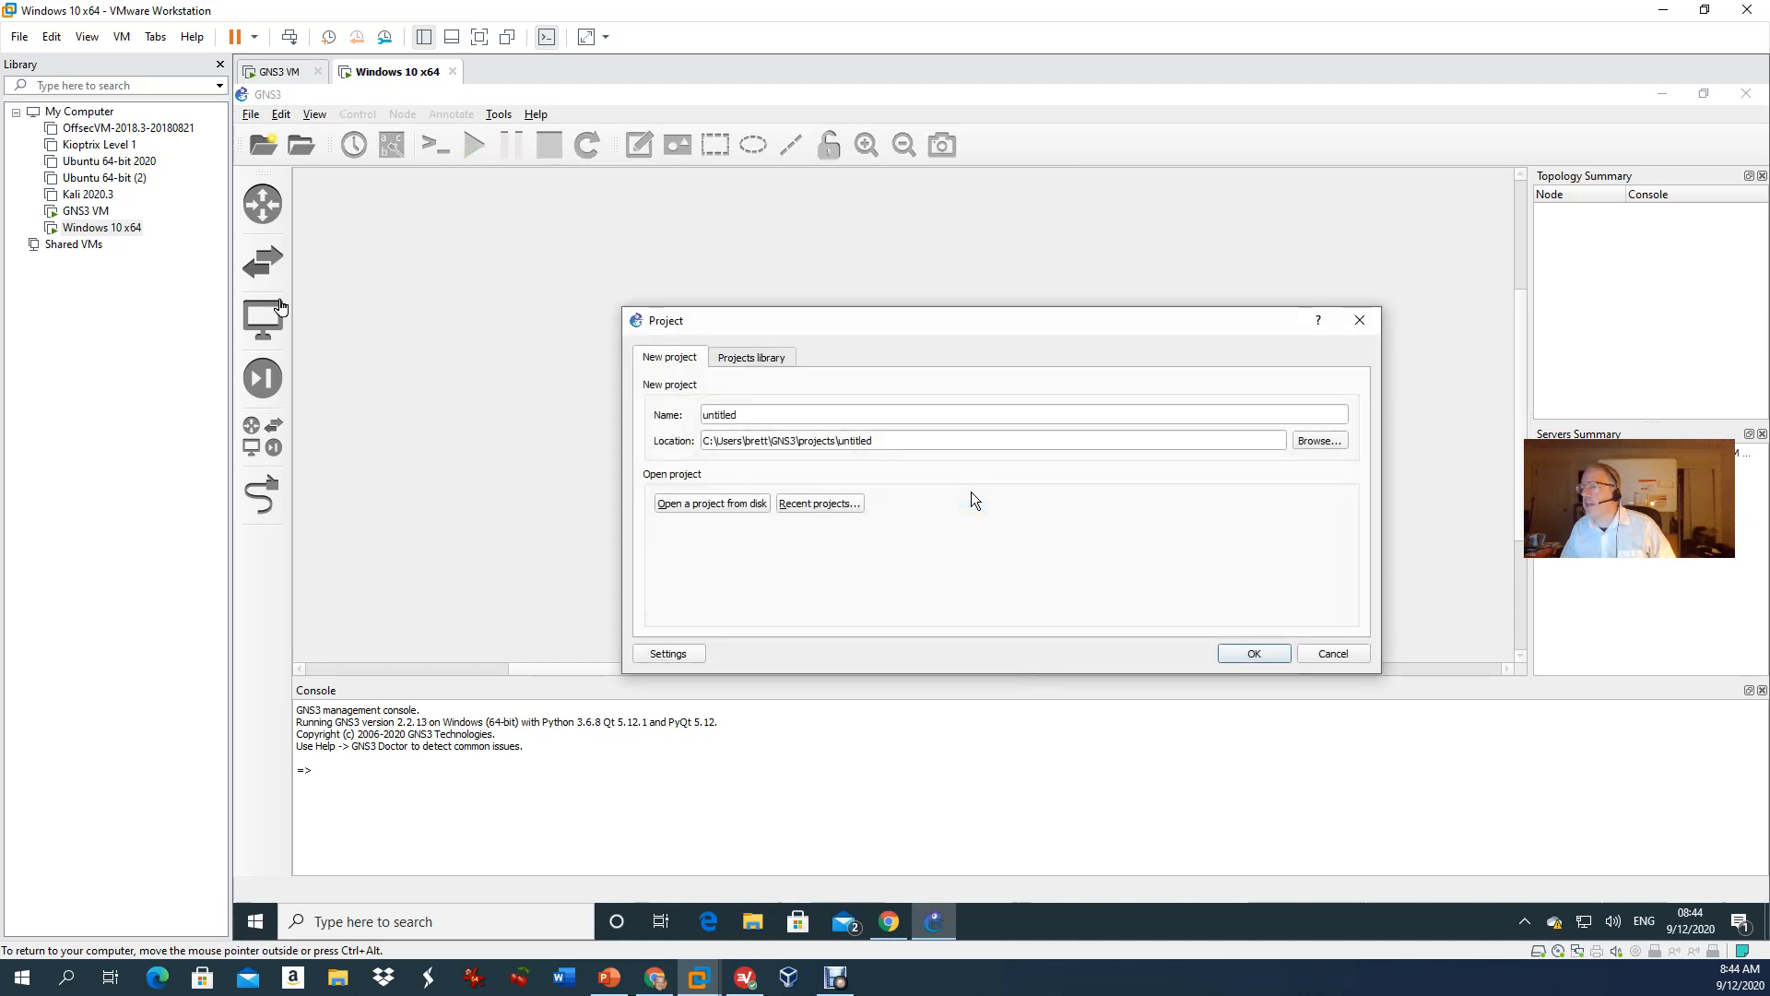
click(765, 360)
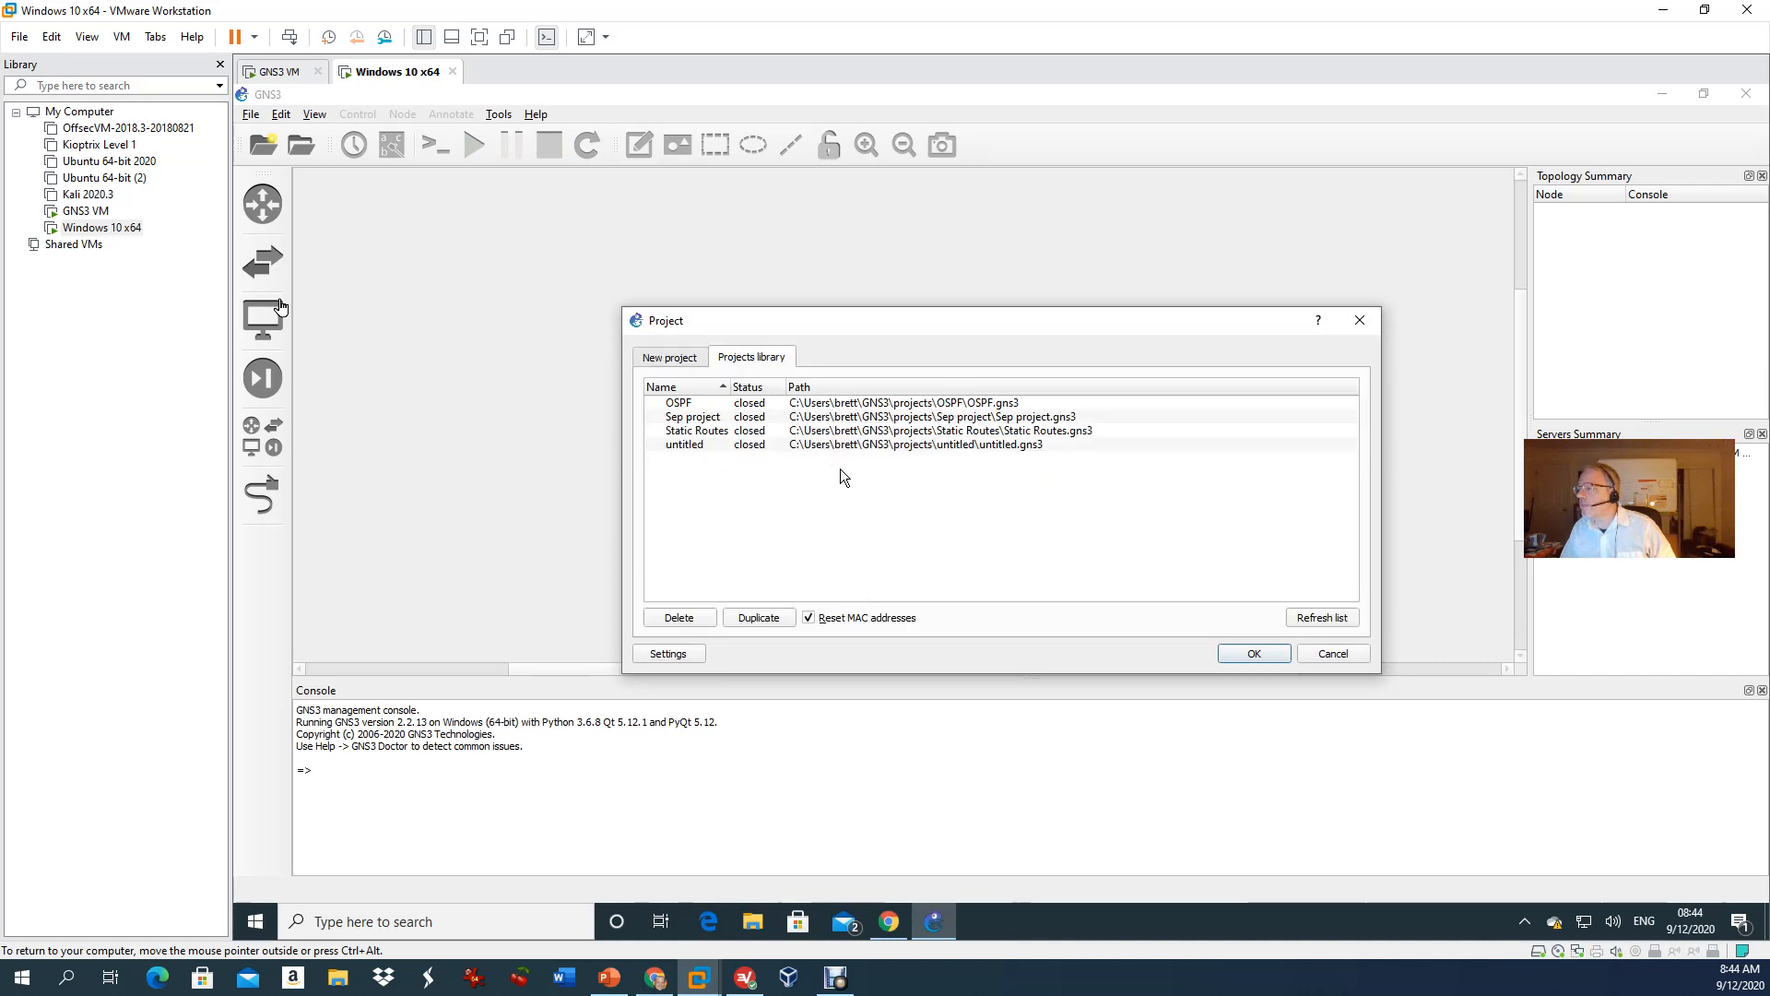
double_click(801, 432)
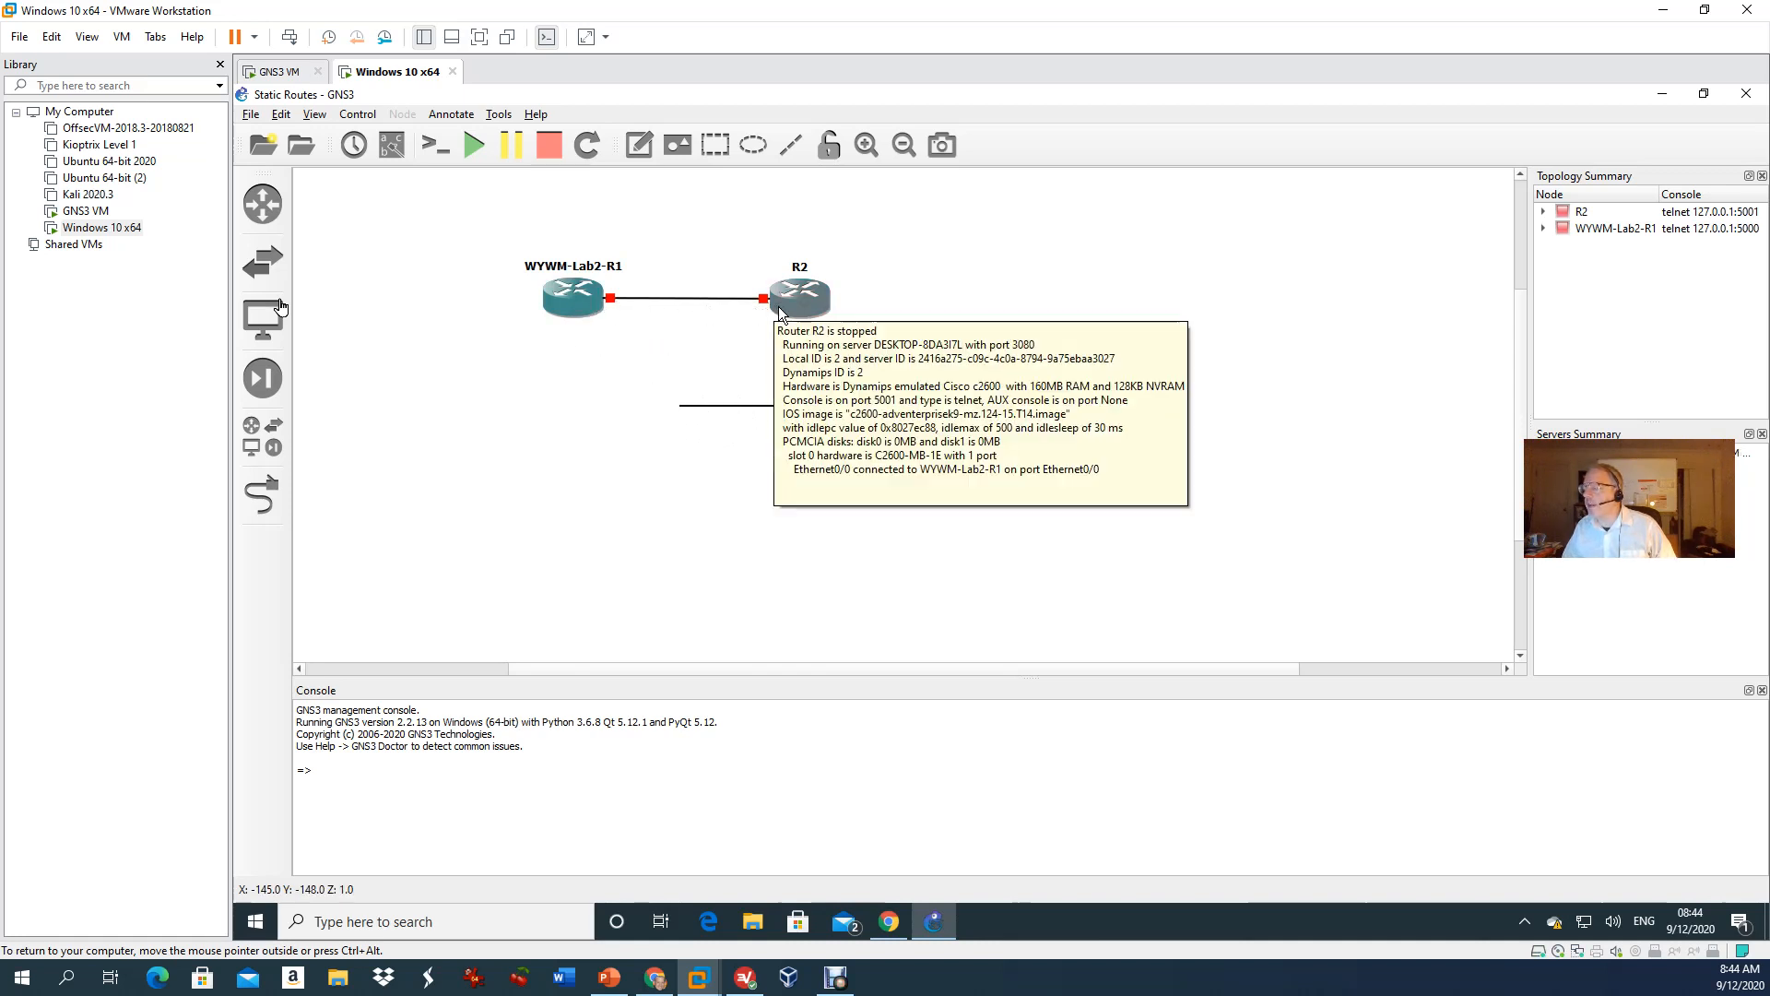
mouse_move(606, 318)
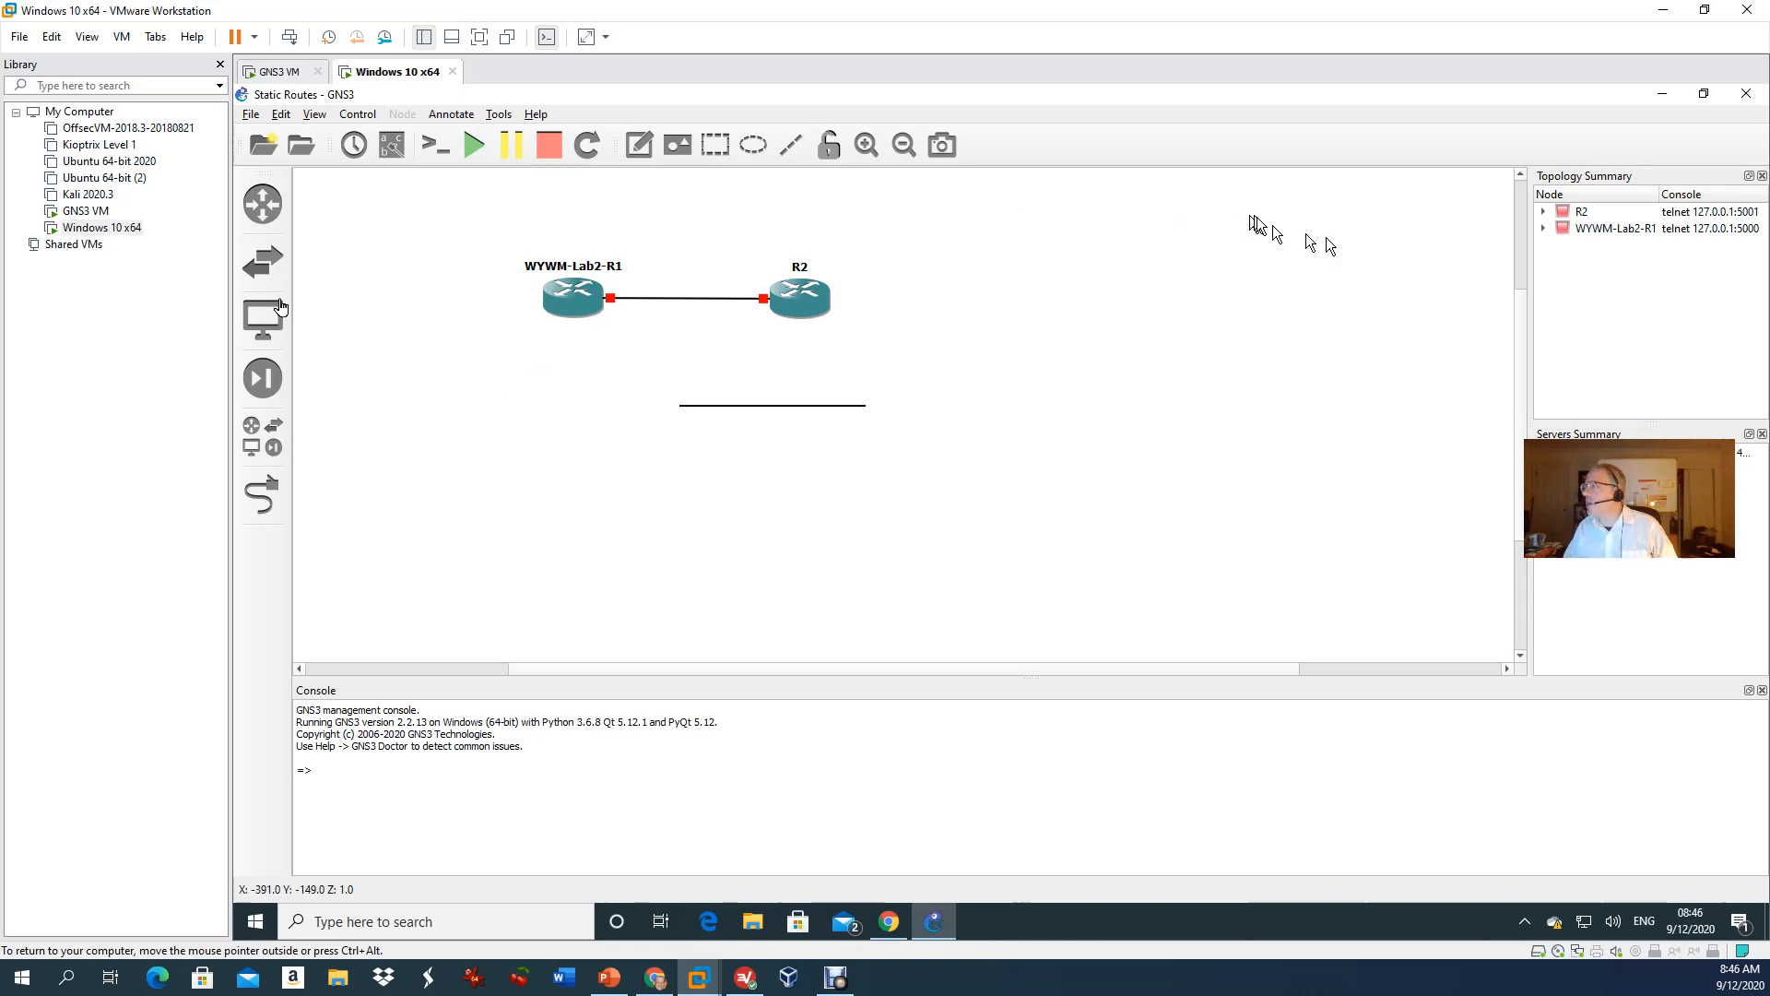
Step: Minimise GNS3 and look at where VMware Tools can be reinstalled for the Windows 10 x64 virtual machine
click(1661, 96)
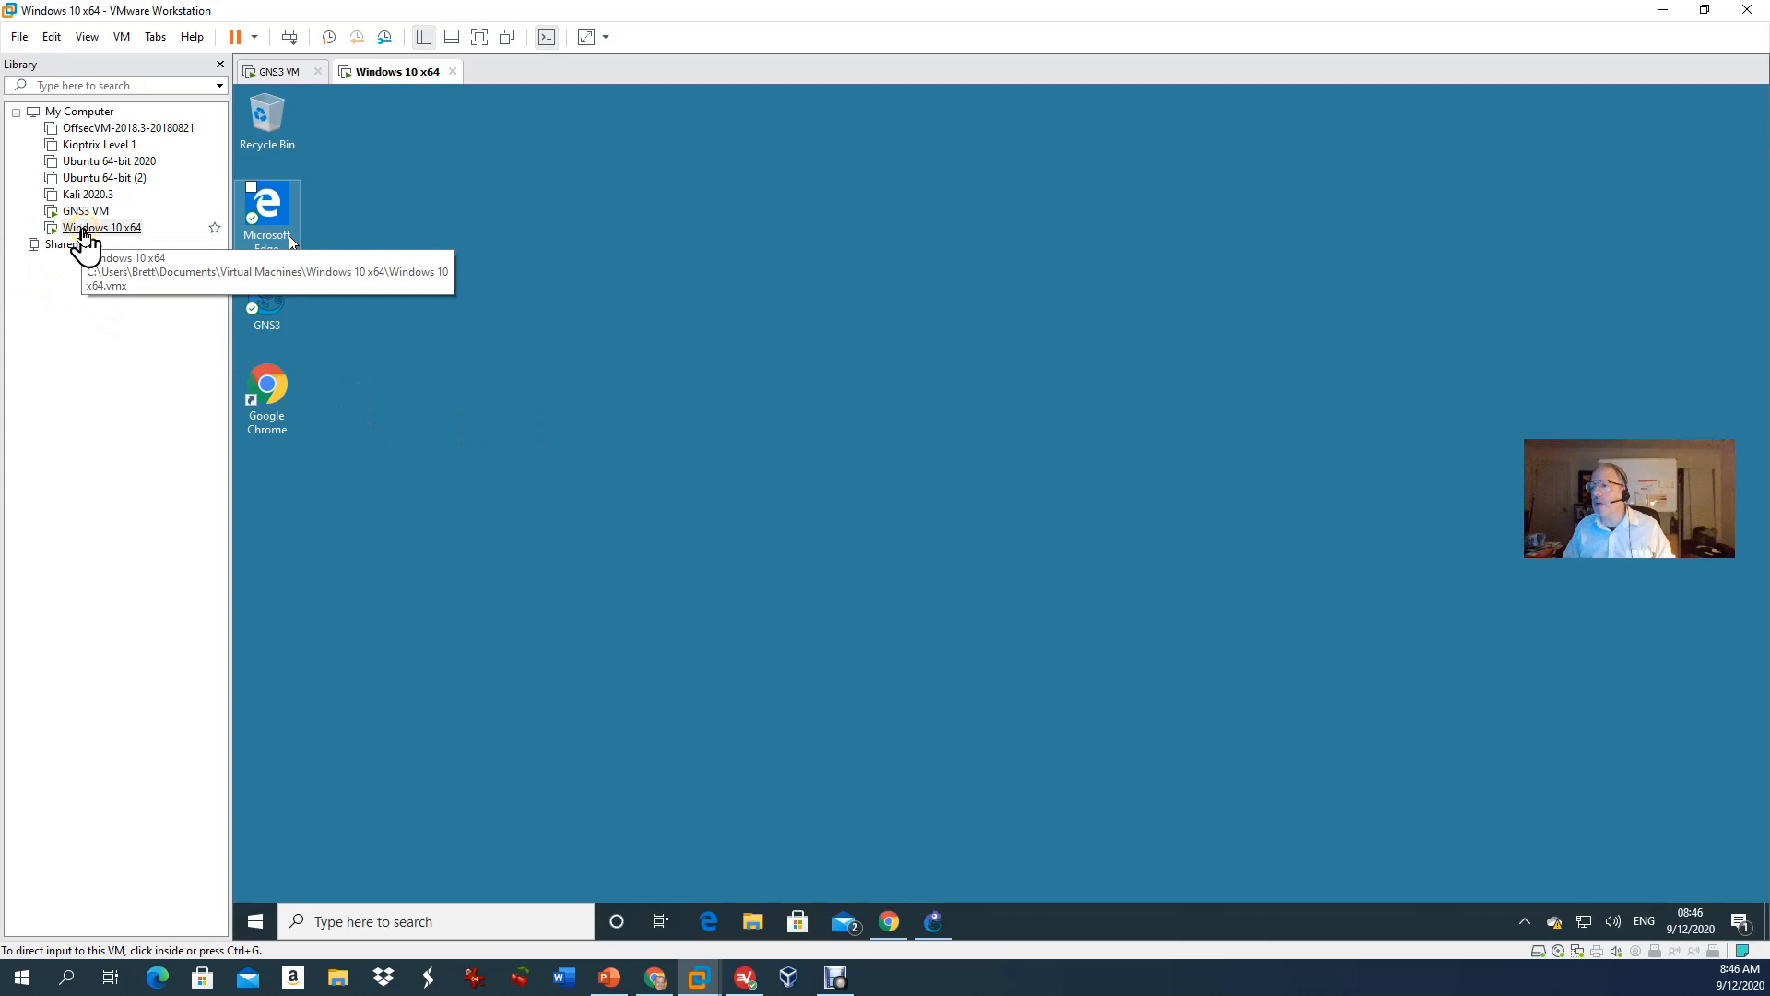
right_click(83, 229)
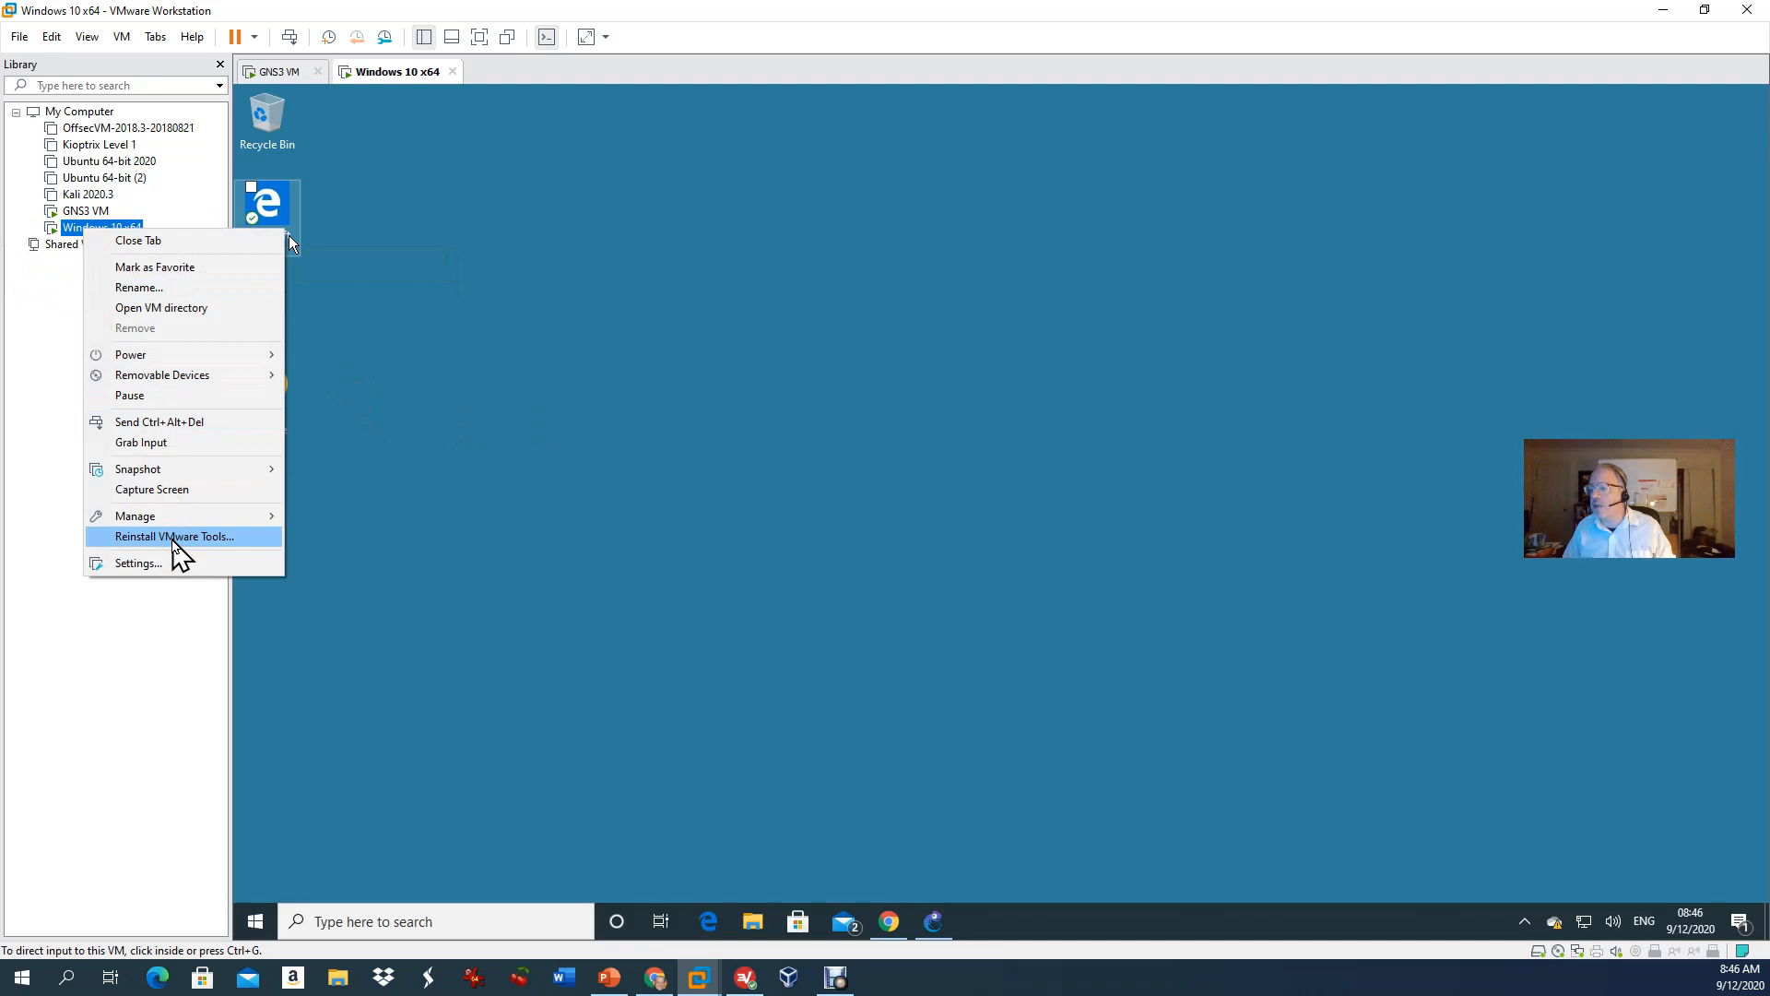
click(188, 547)
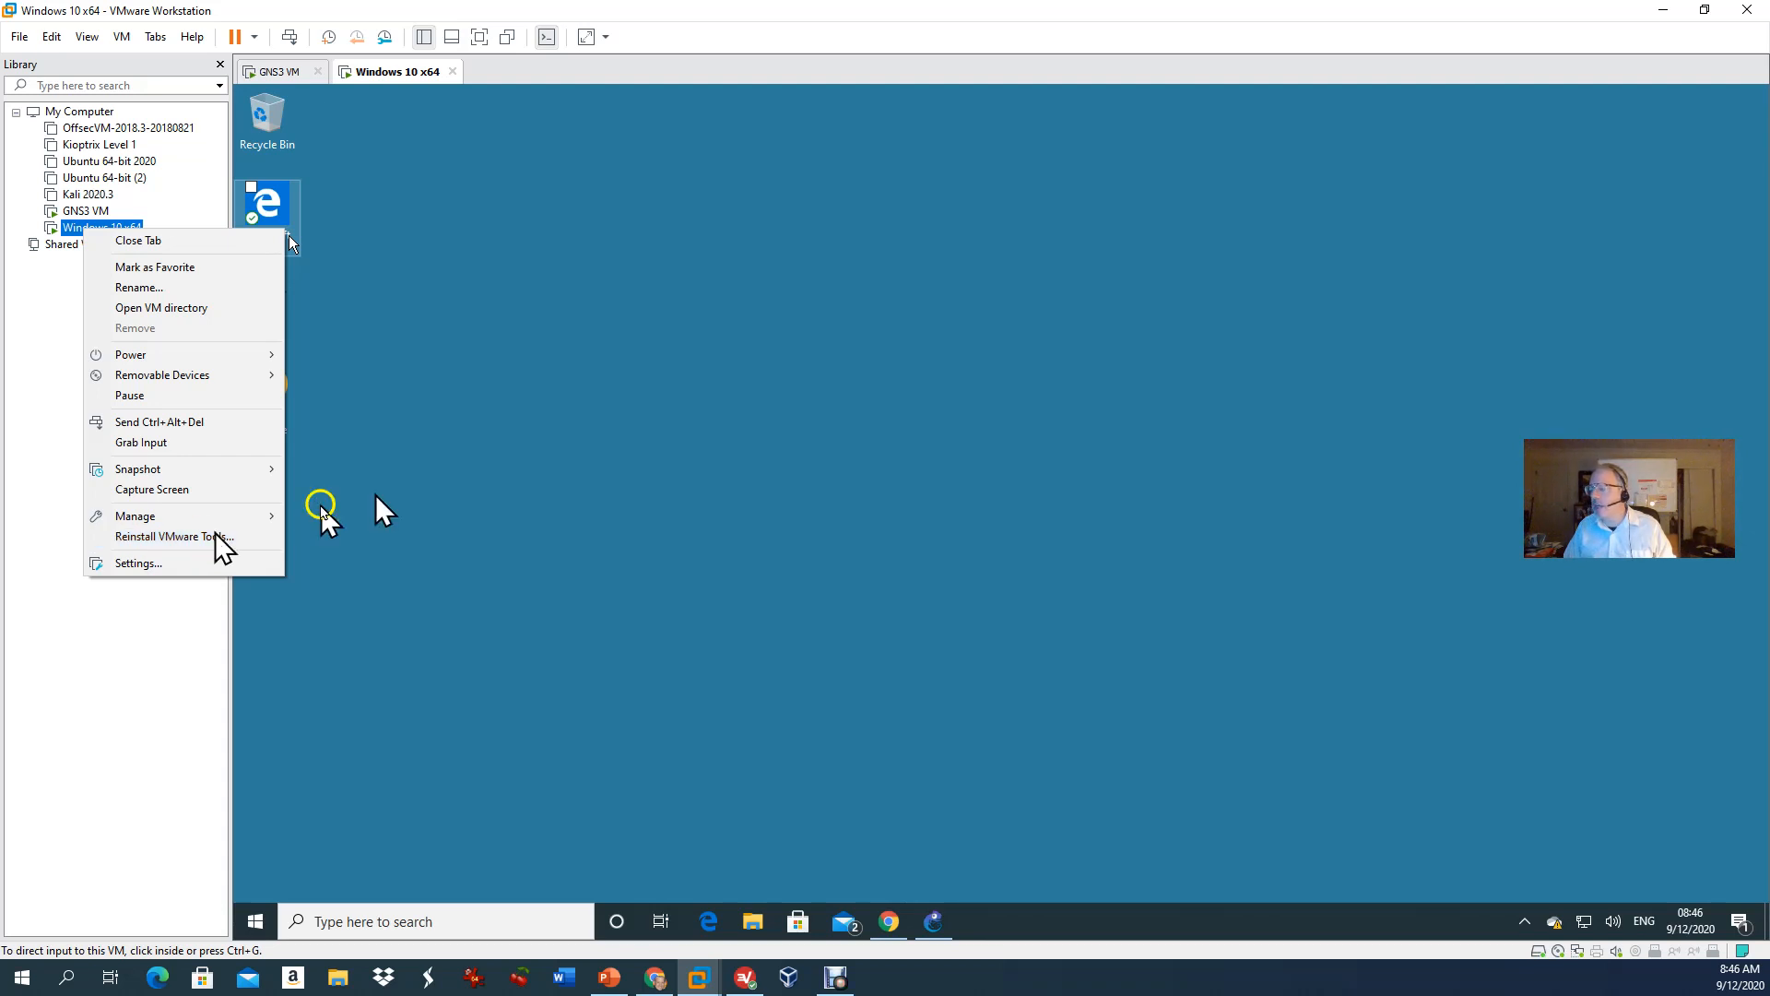
click(203, 529)
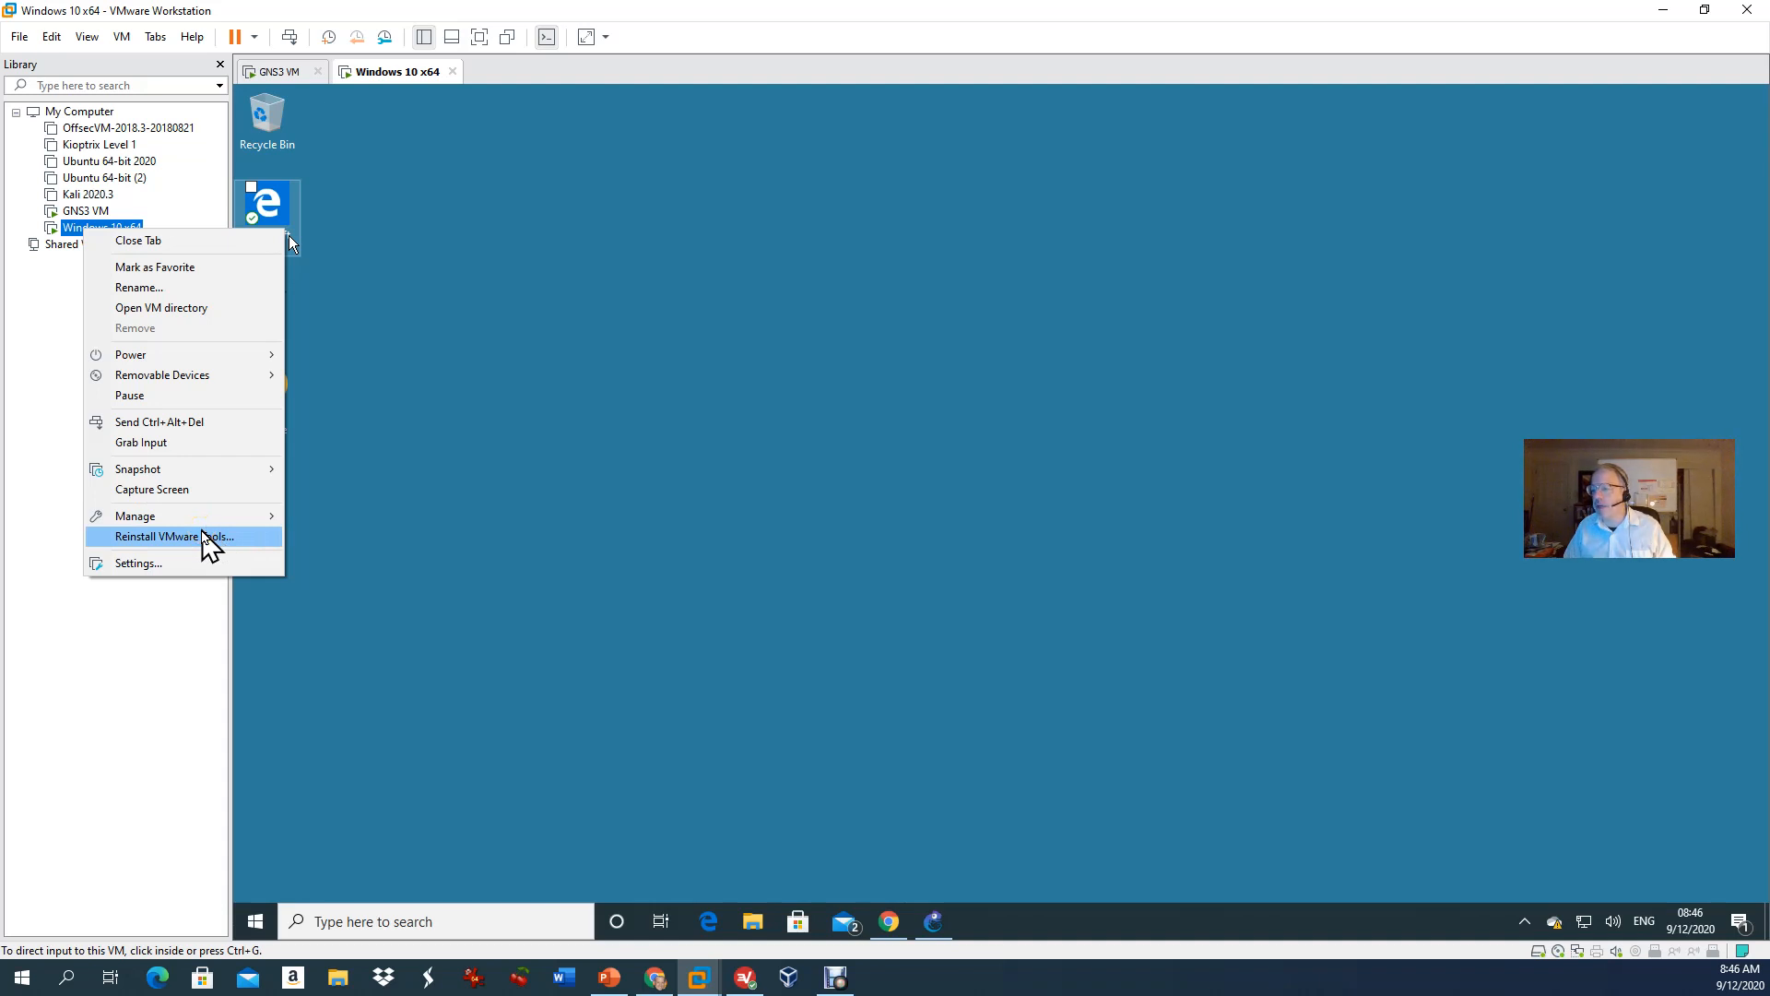
click(148, 537)
click(147, 537)
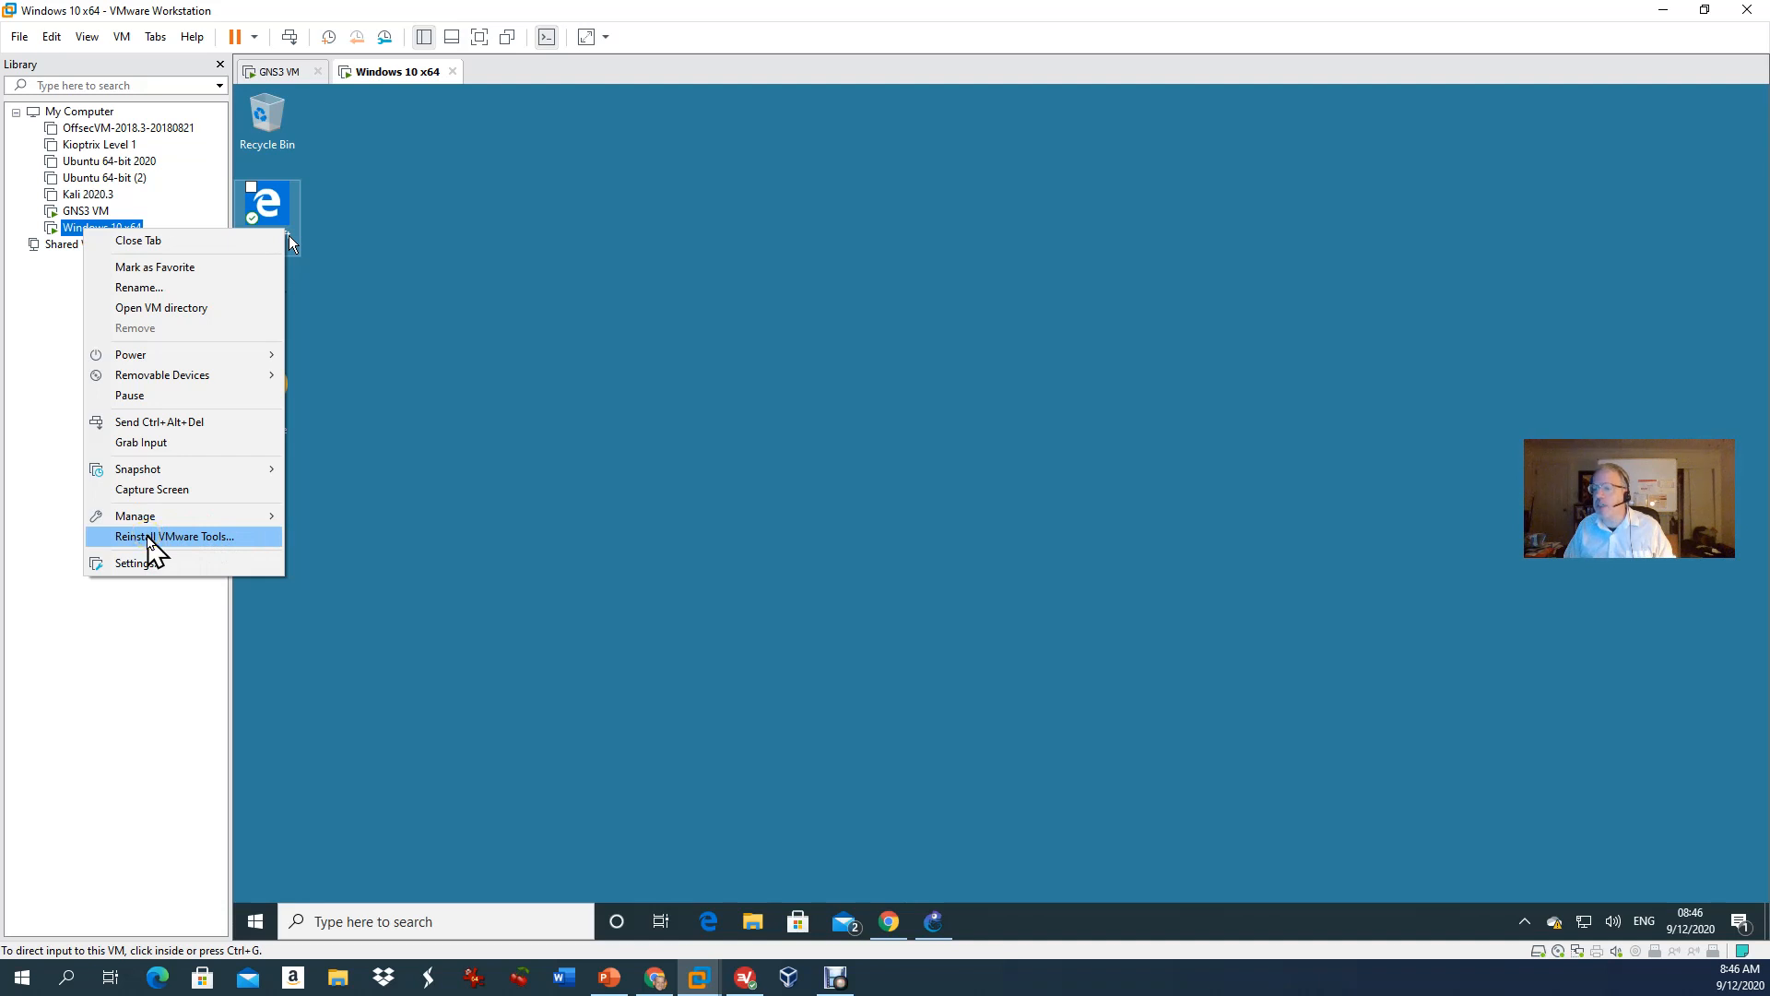
click(145, 534)
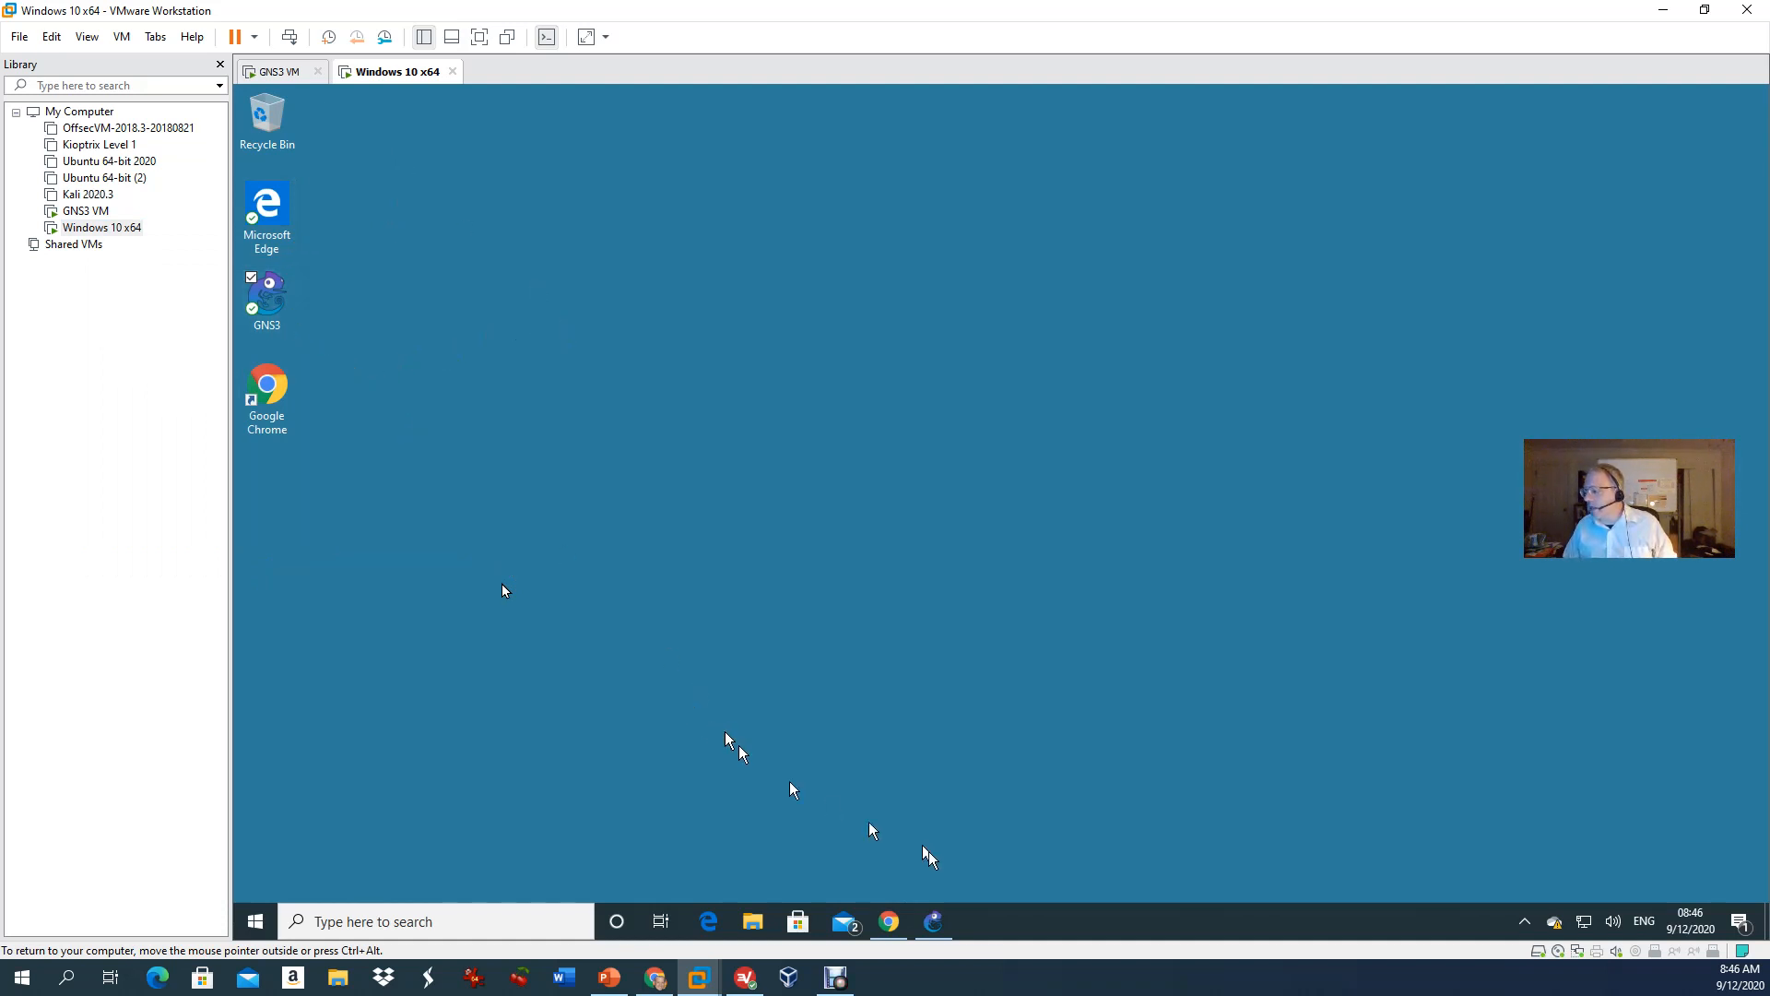
Step: Restore the GNS3 window and show the list of available router templates
click(933, 921)
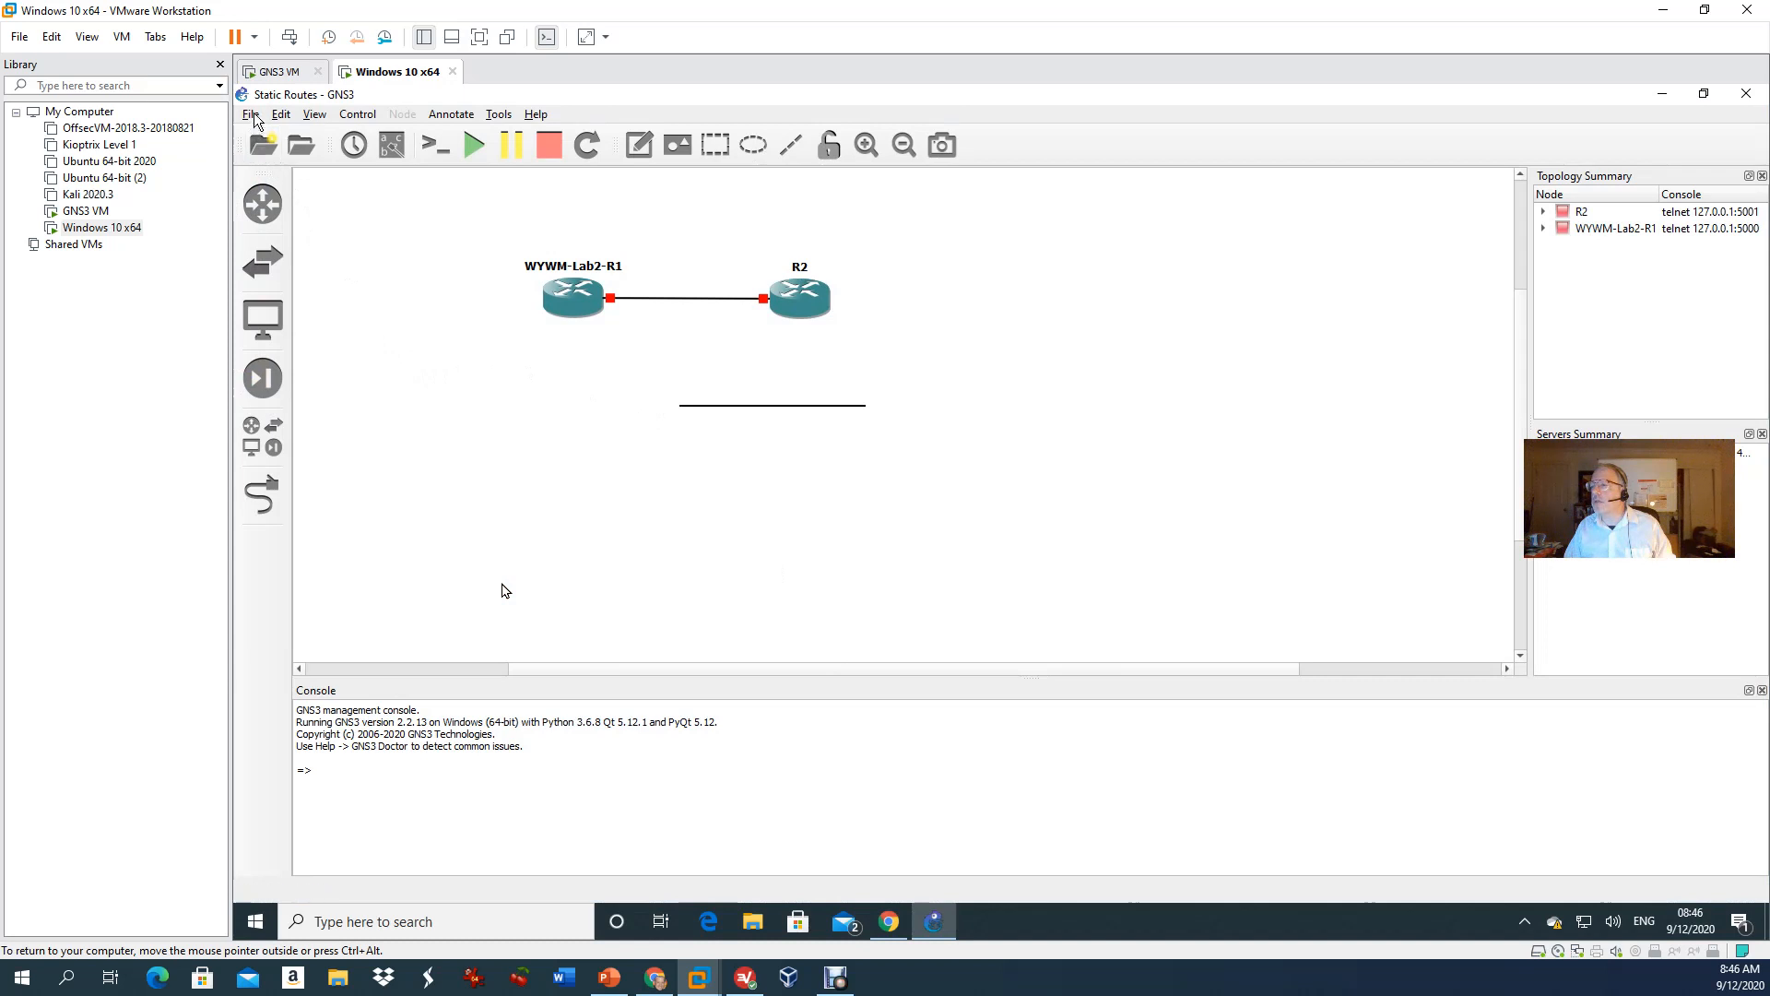
click(266, 212)
click(266, 212)
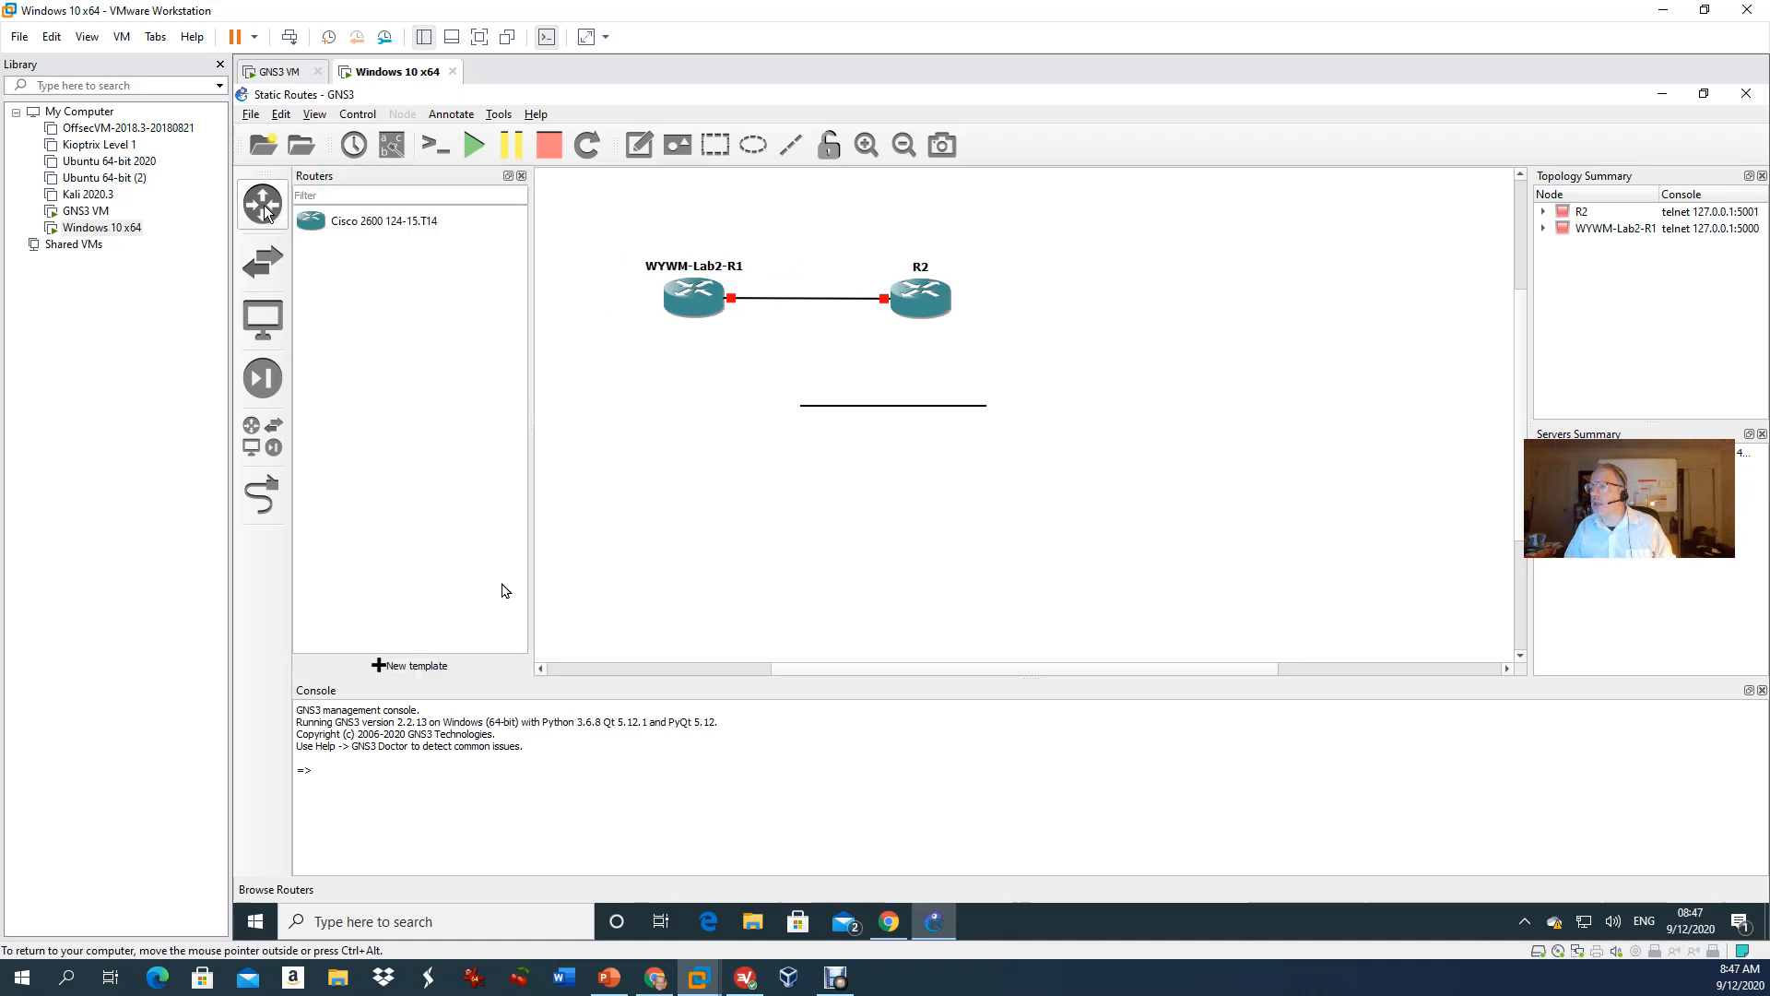
Step: Look up Cisco 2600 among the router appliances on the GNS3 server in the new template wizard, and close it without installing
click(419, 674)
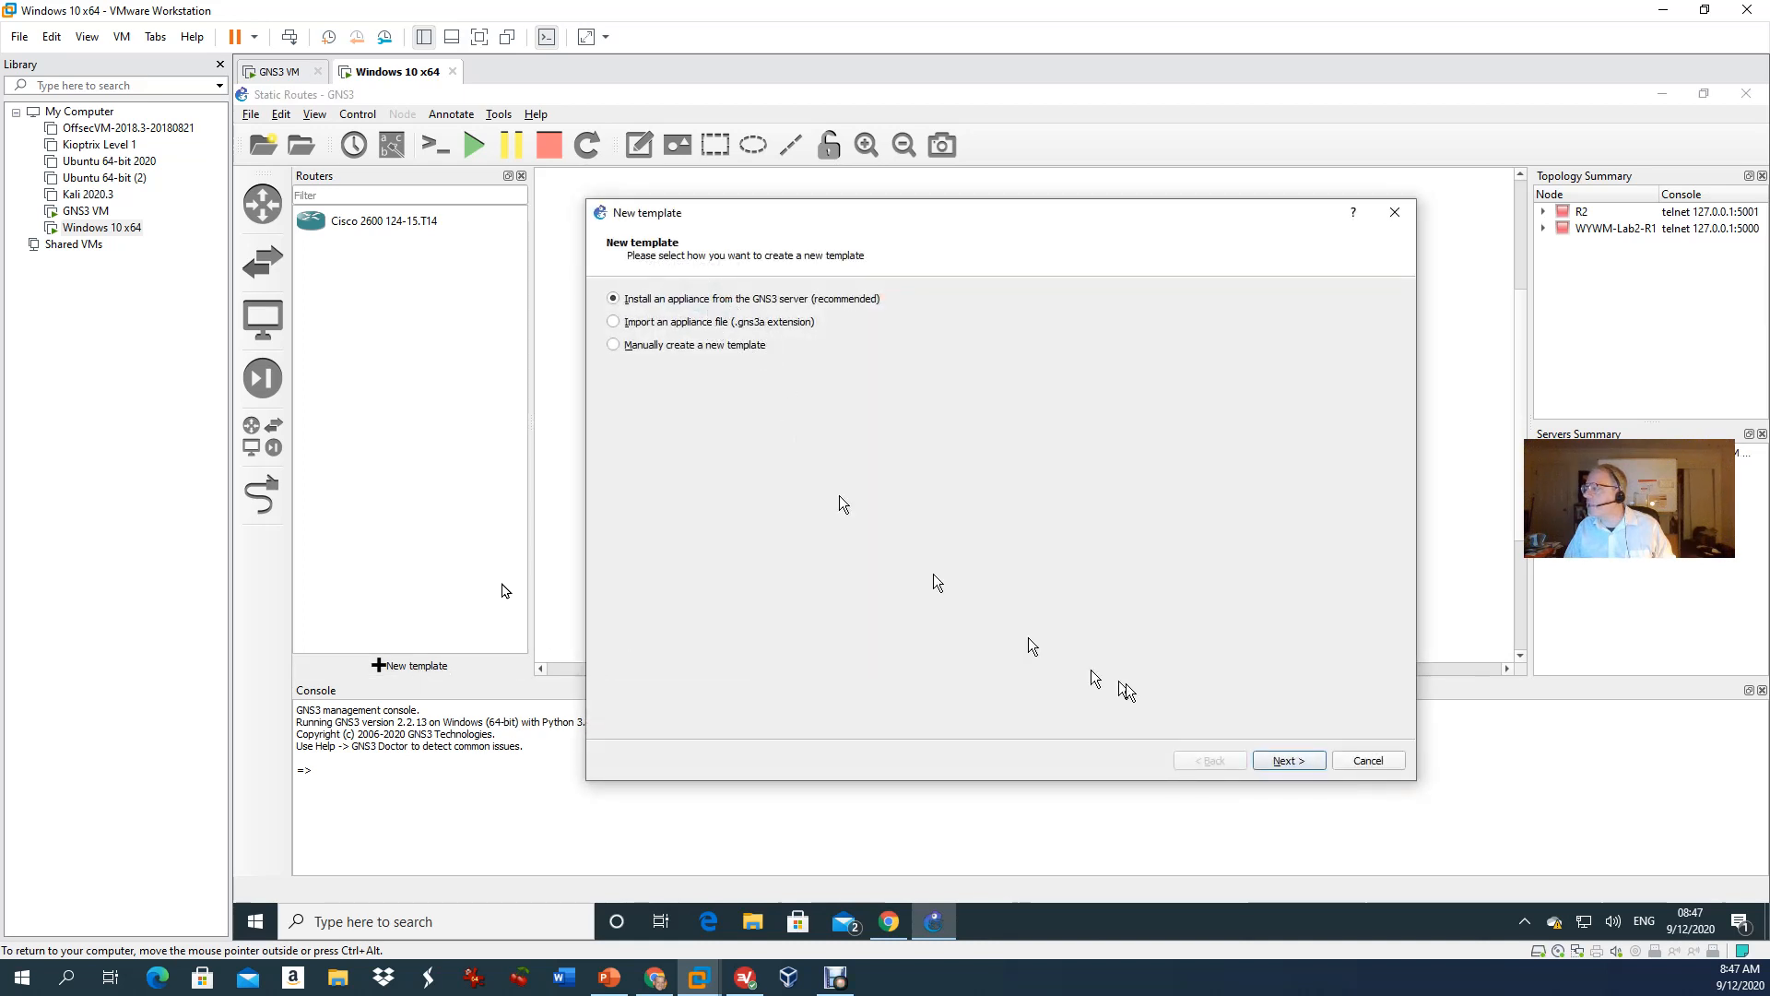
click(1290, 760)
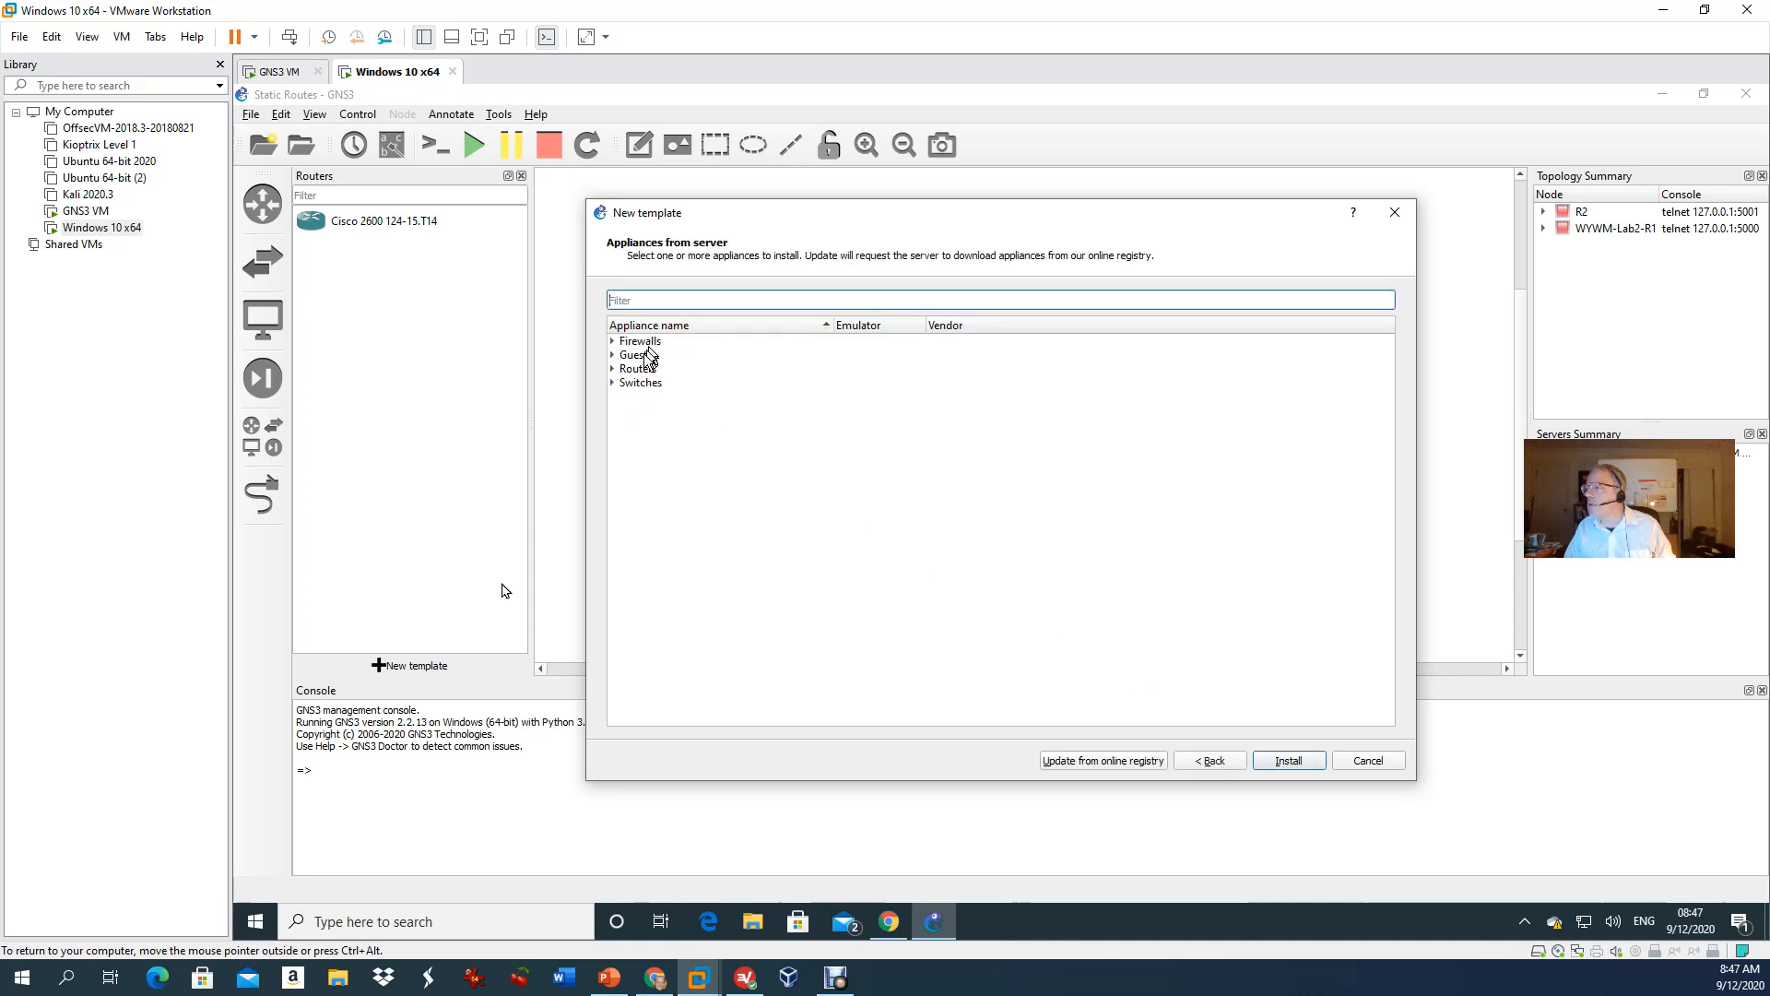
click(627, 370)
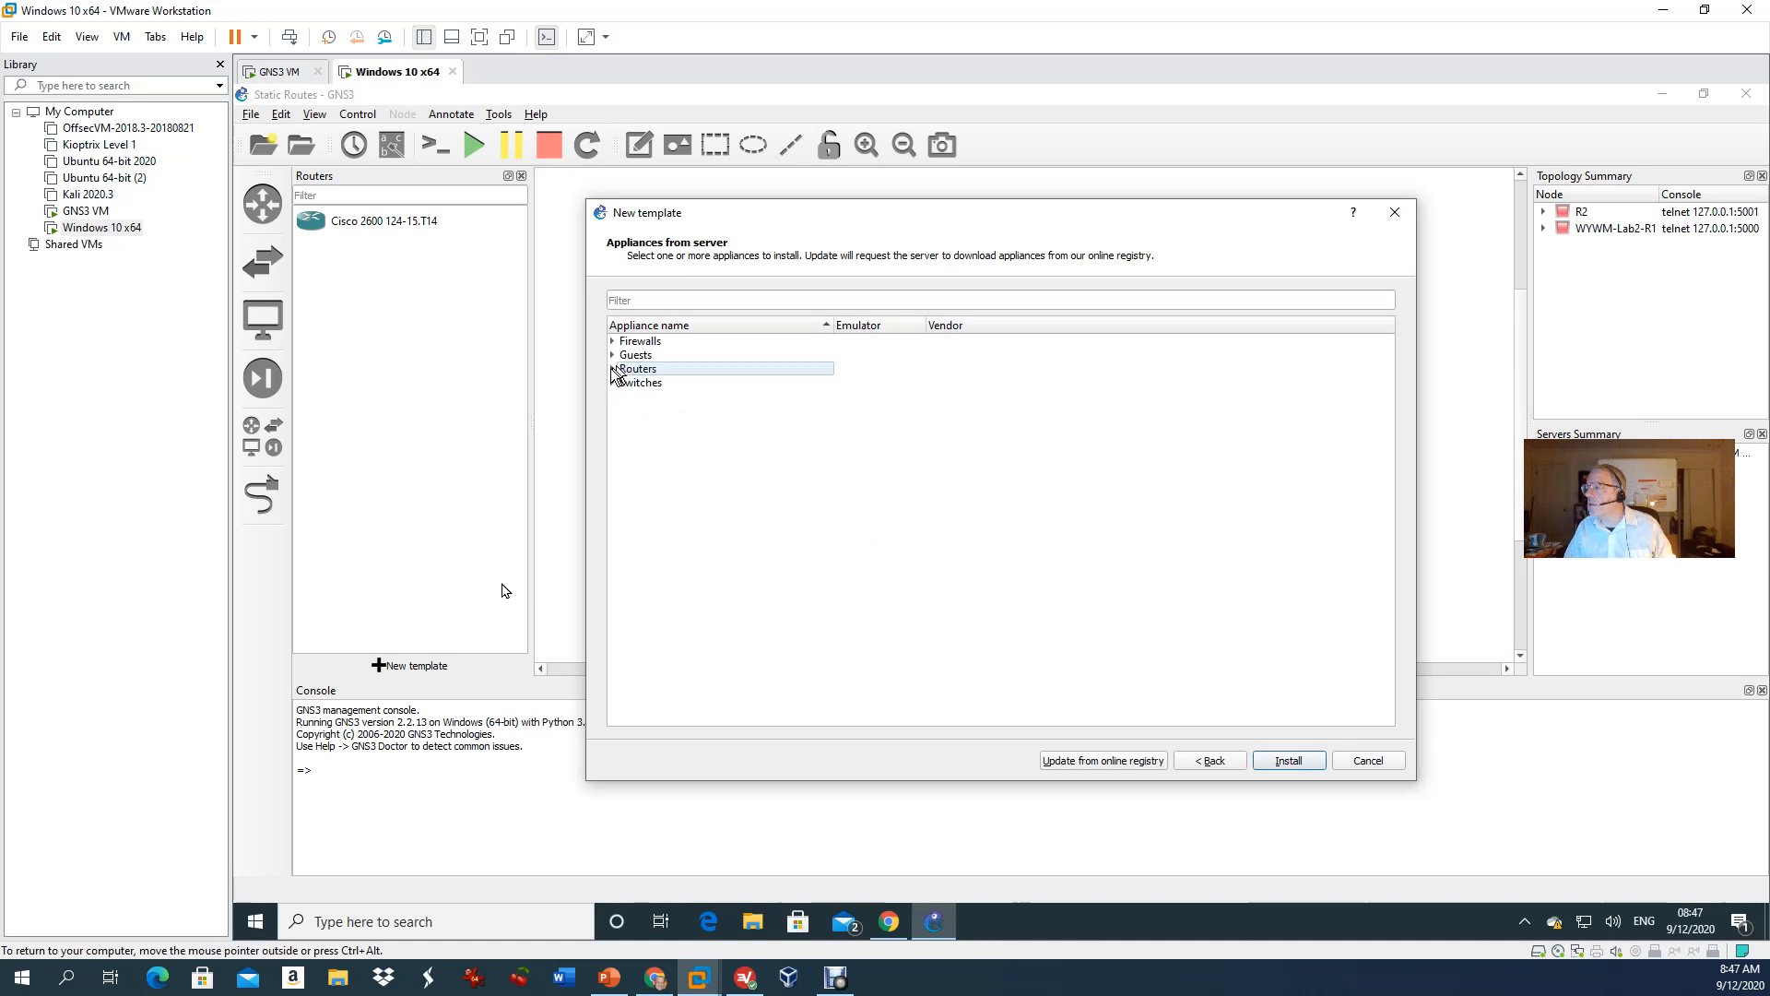
click(613, 369)
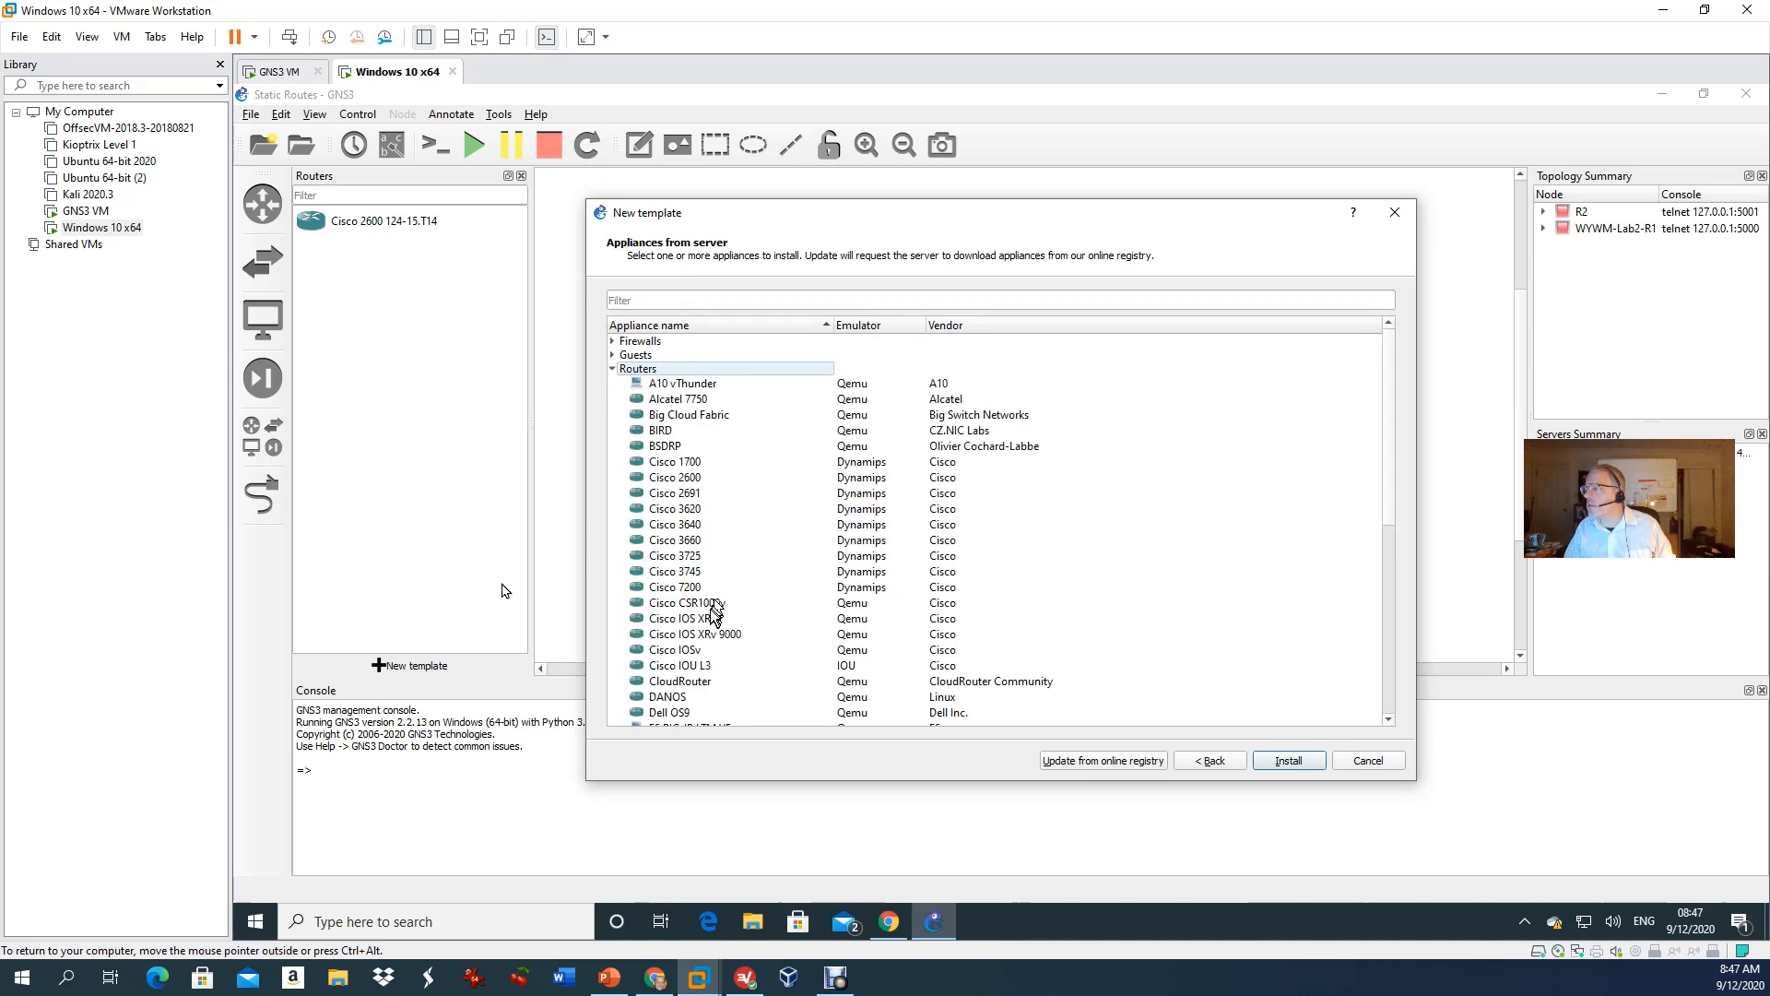
click(681, 480)
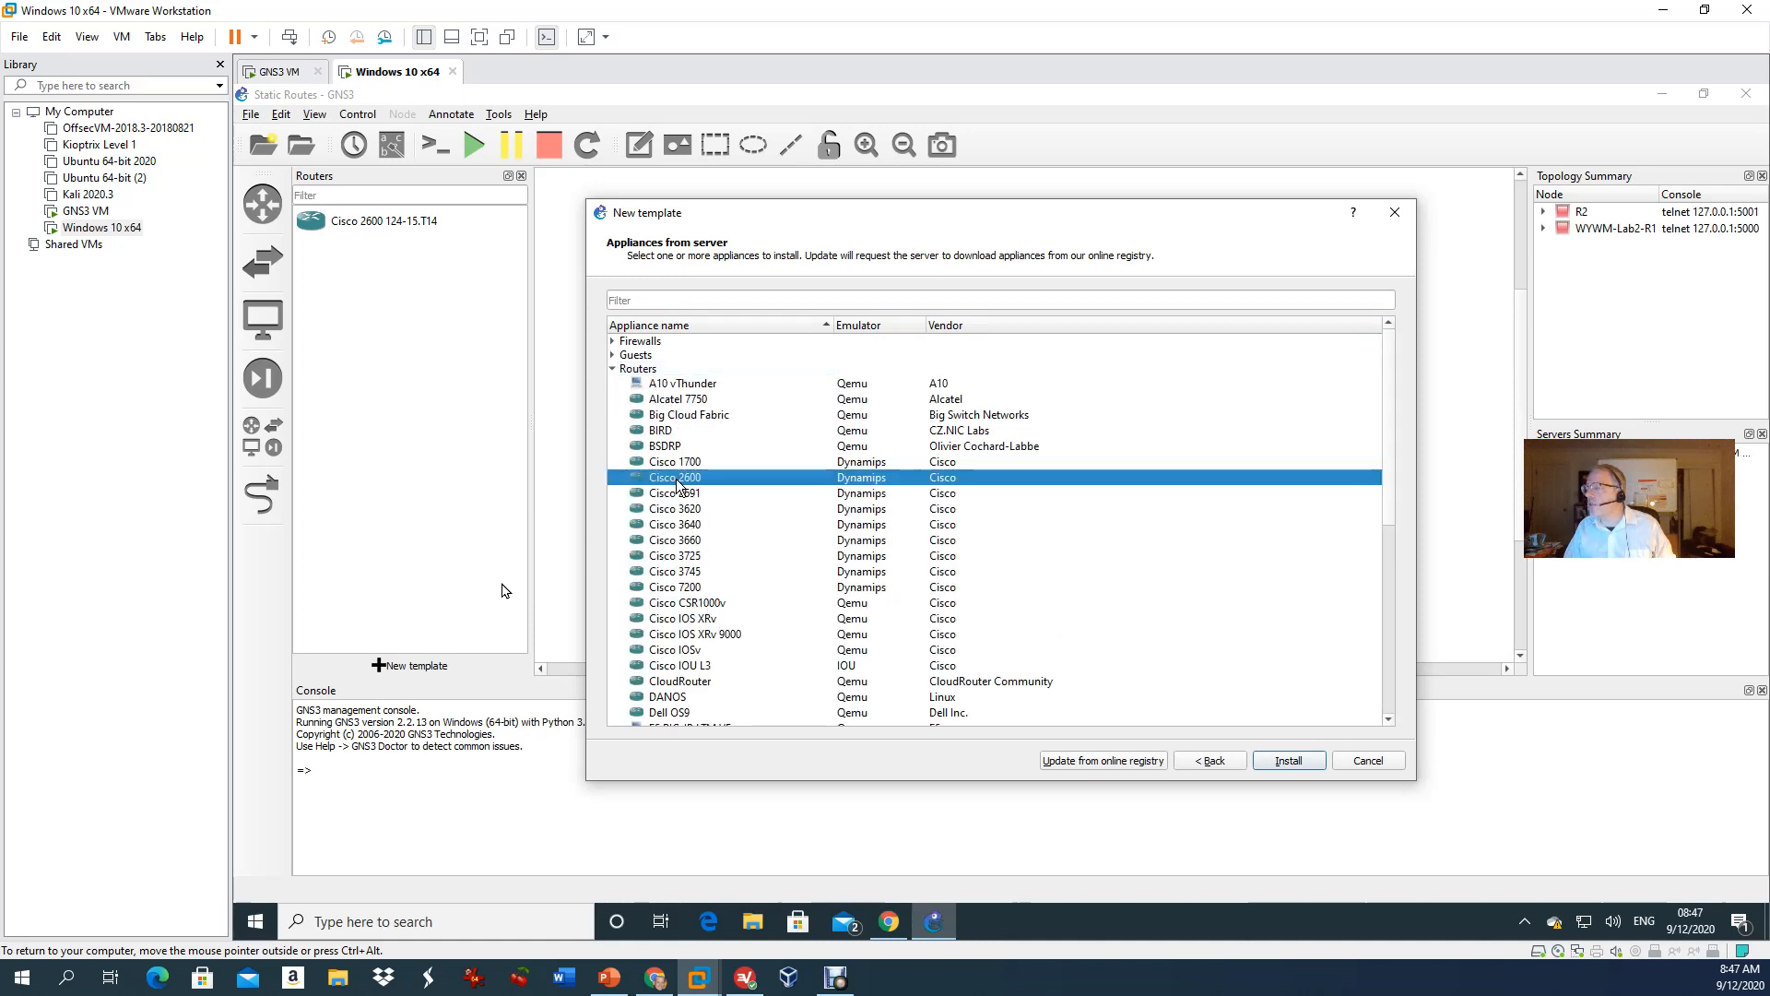
mouse_move(678, 480)
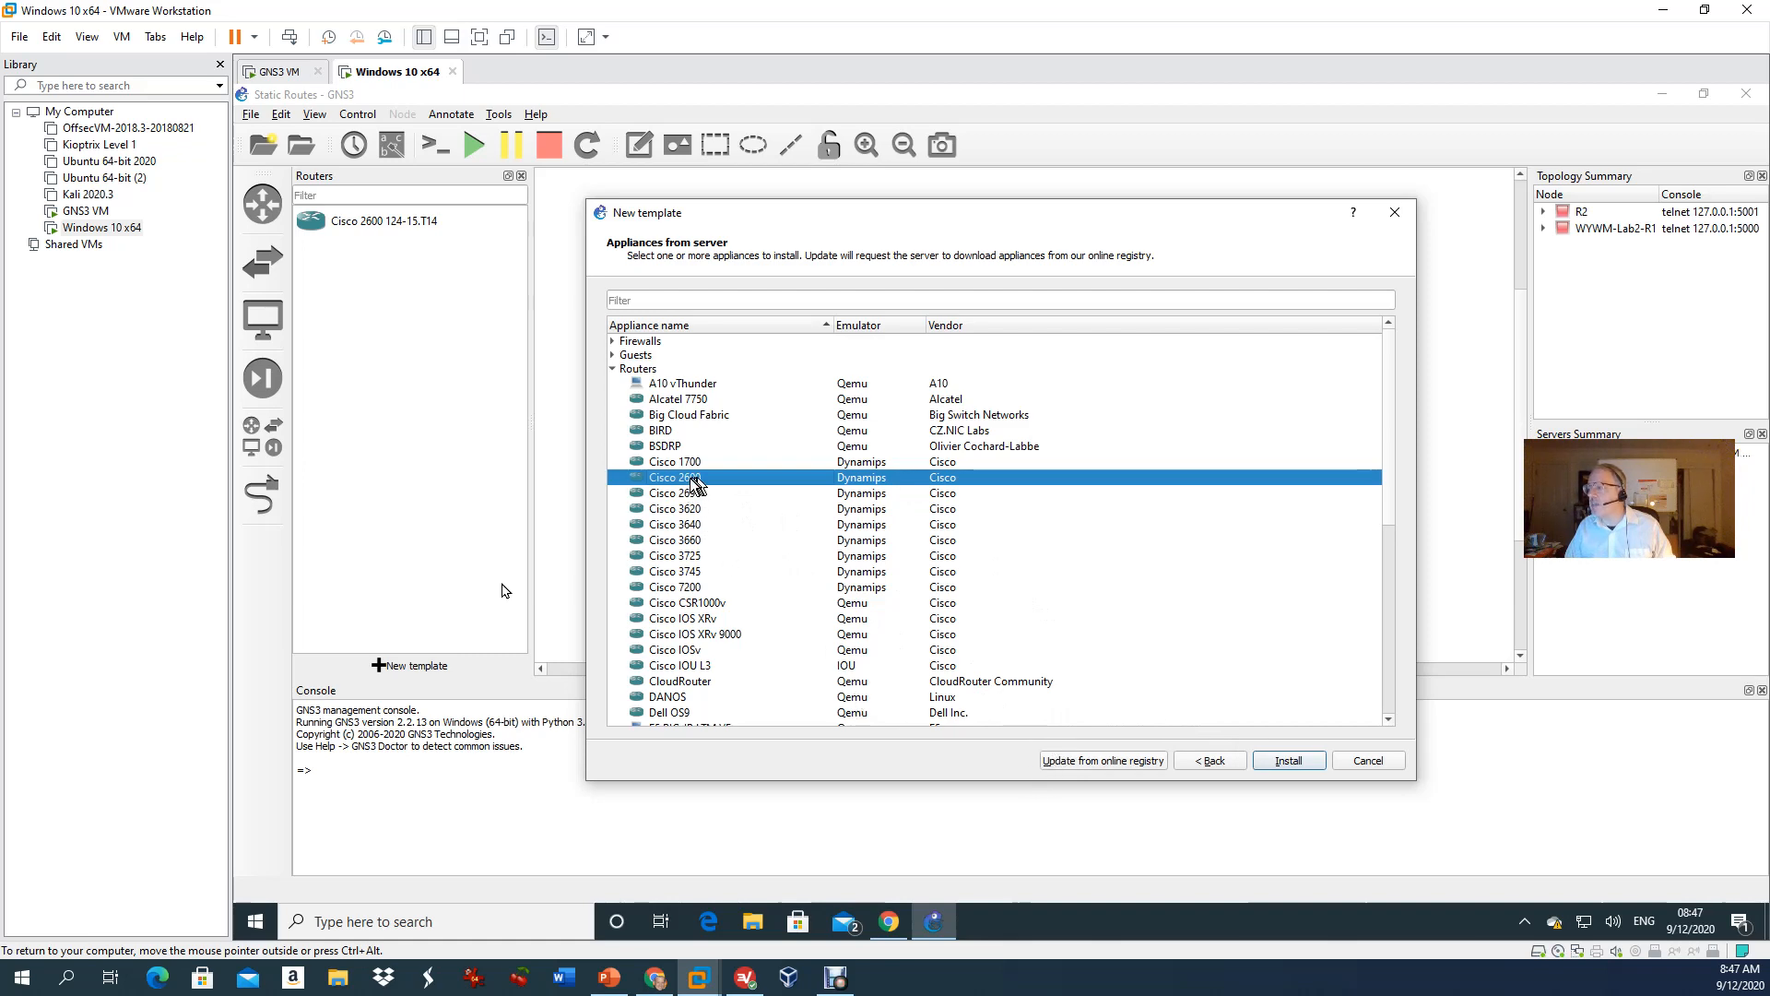
click(1394, 215)
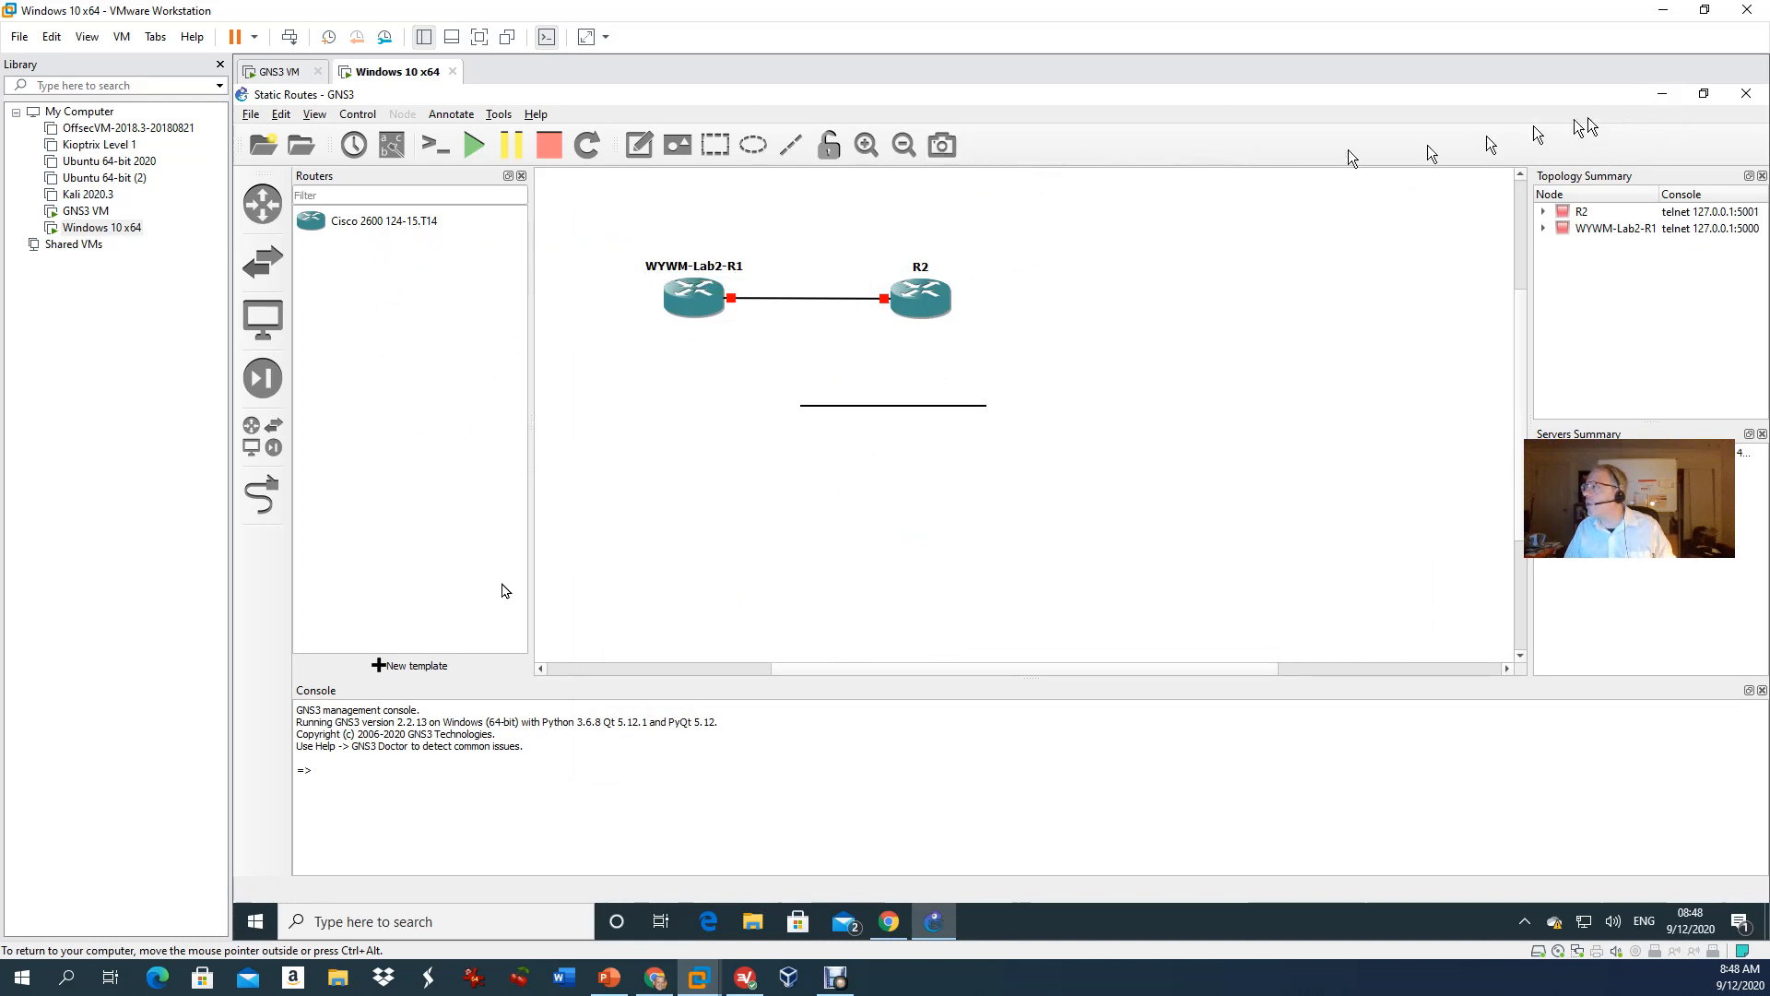
Step: Minimise GNS3, check the guest's Downloads folder for the Cisco c2600 image file, and close File Explorer
click(1665, 95)
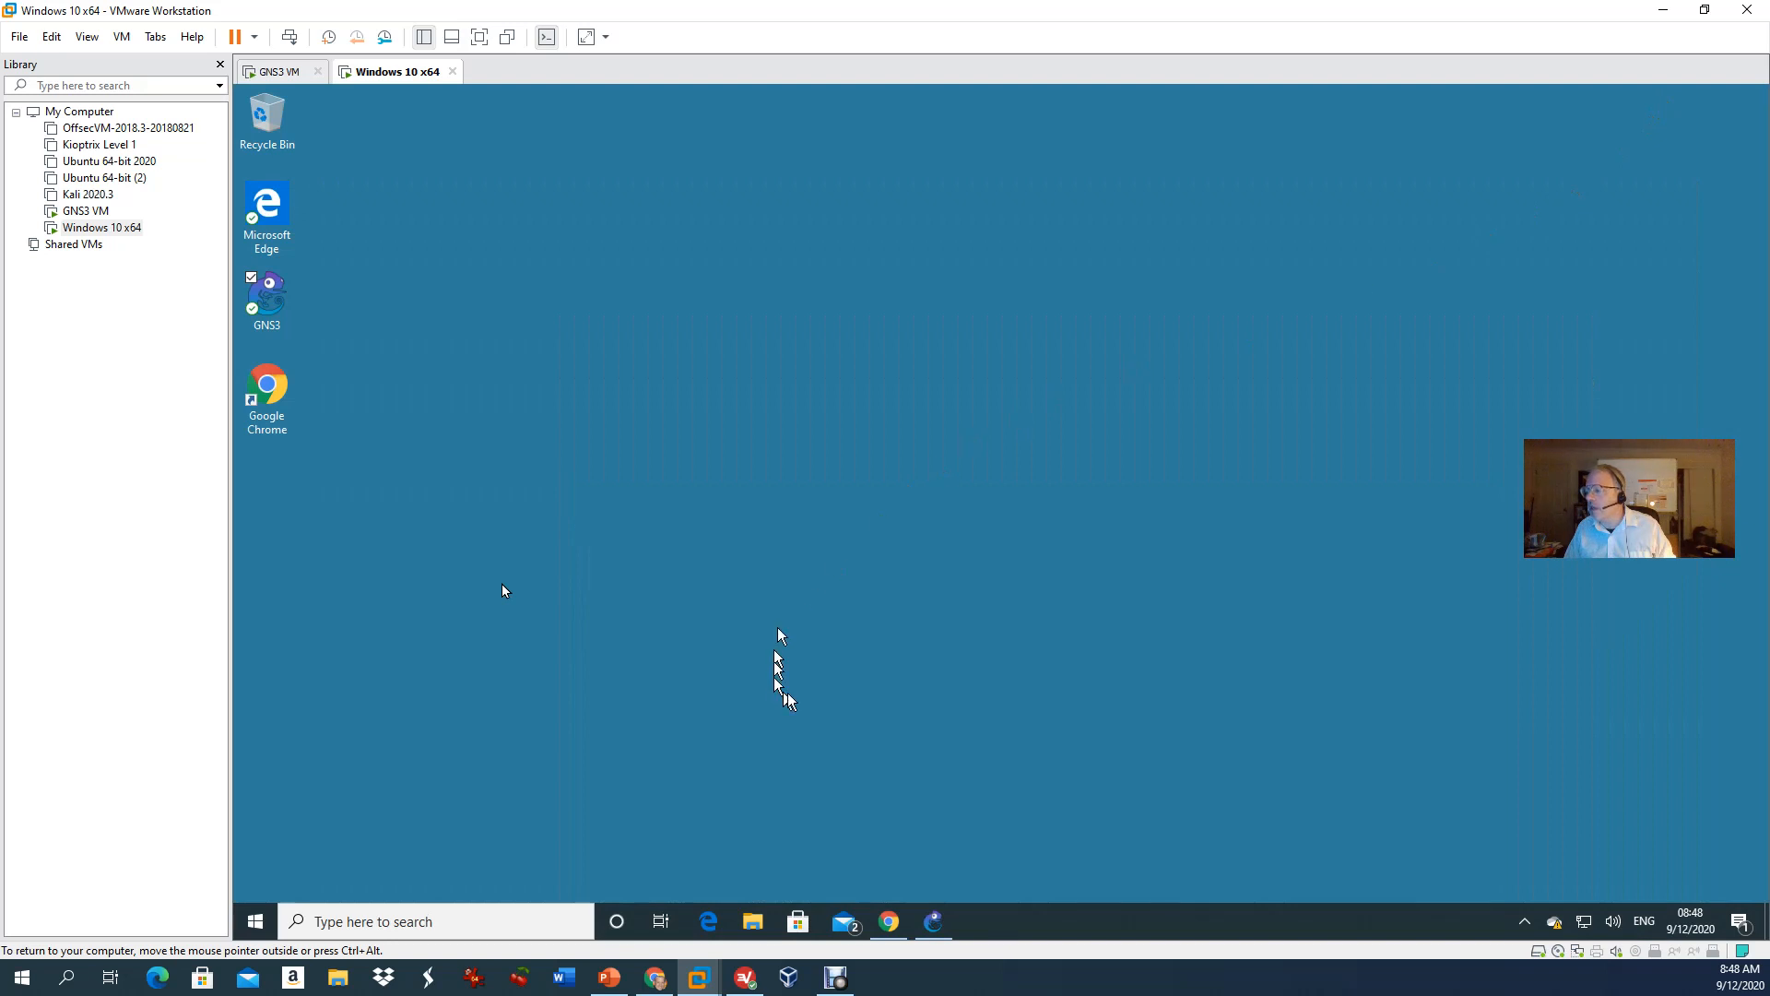
click(749, 923)
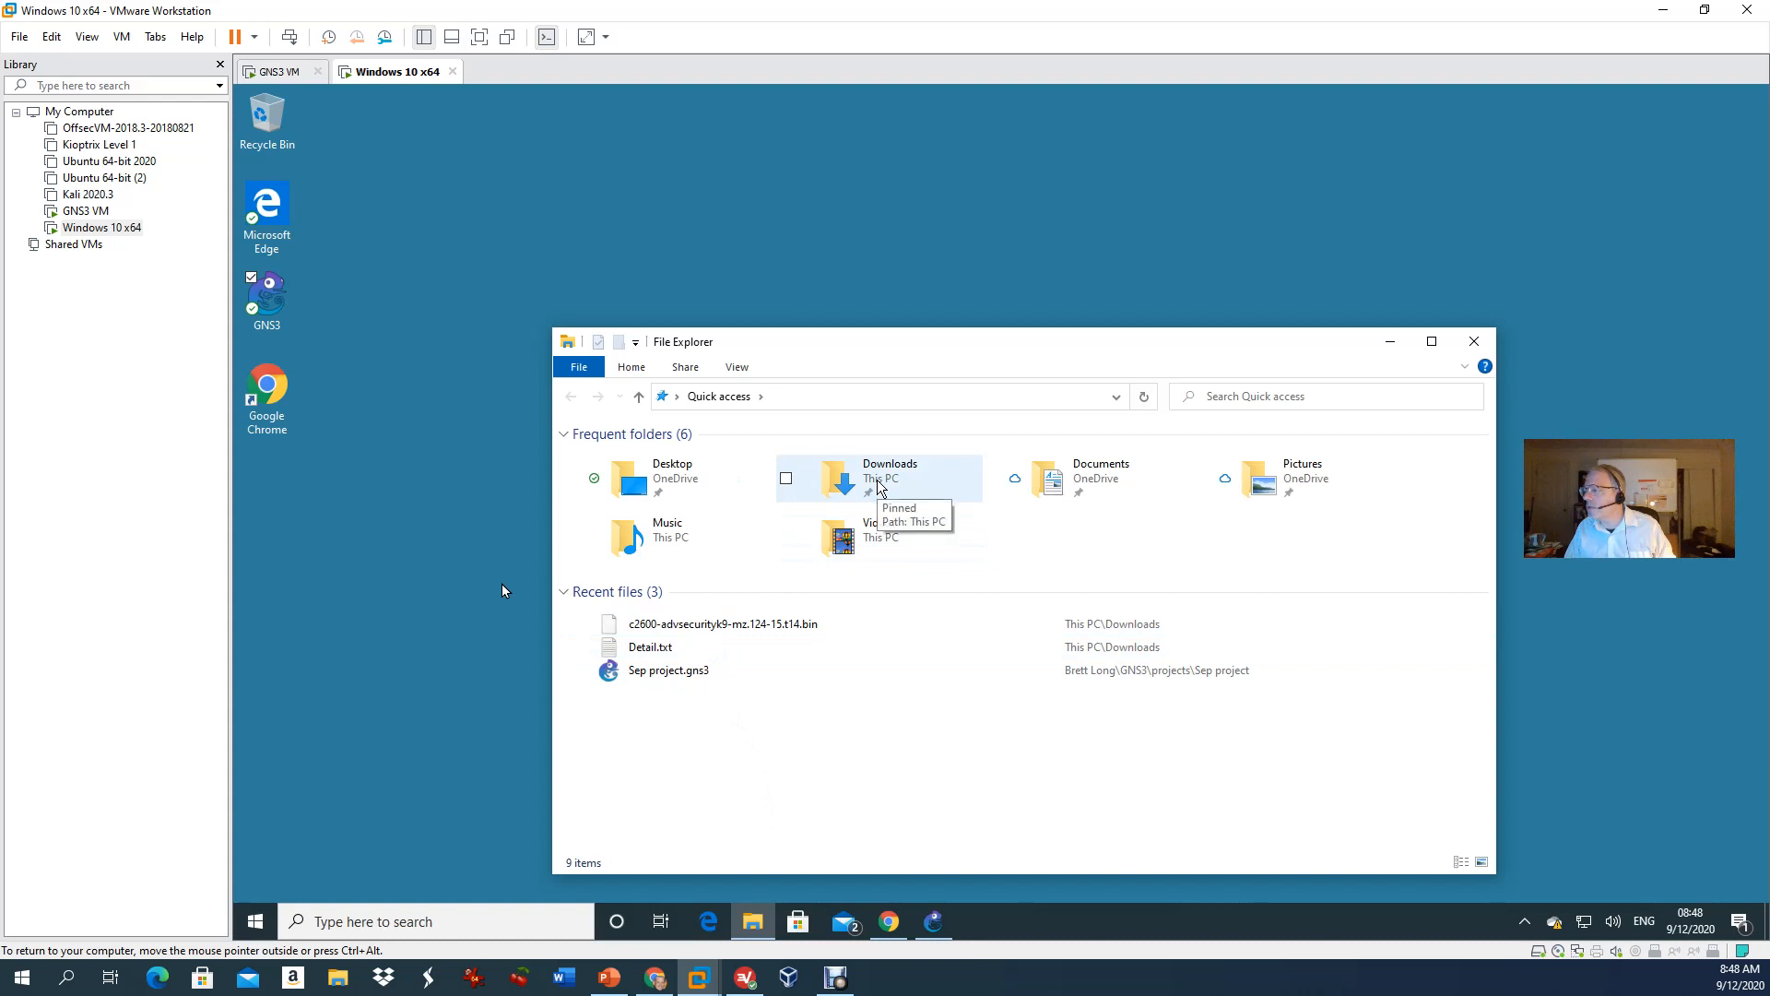
double_click(850, 484)
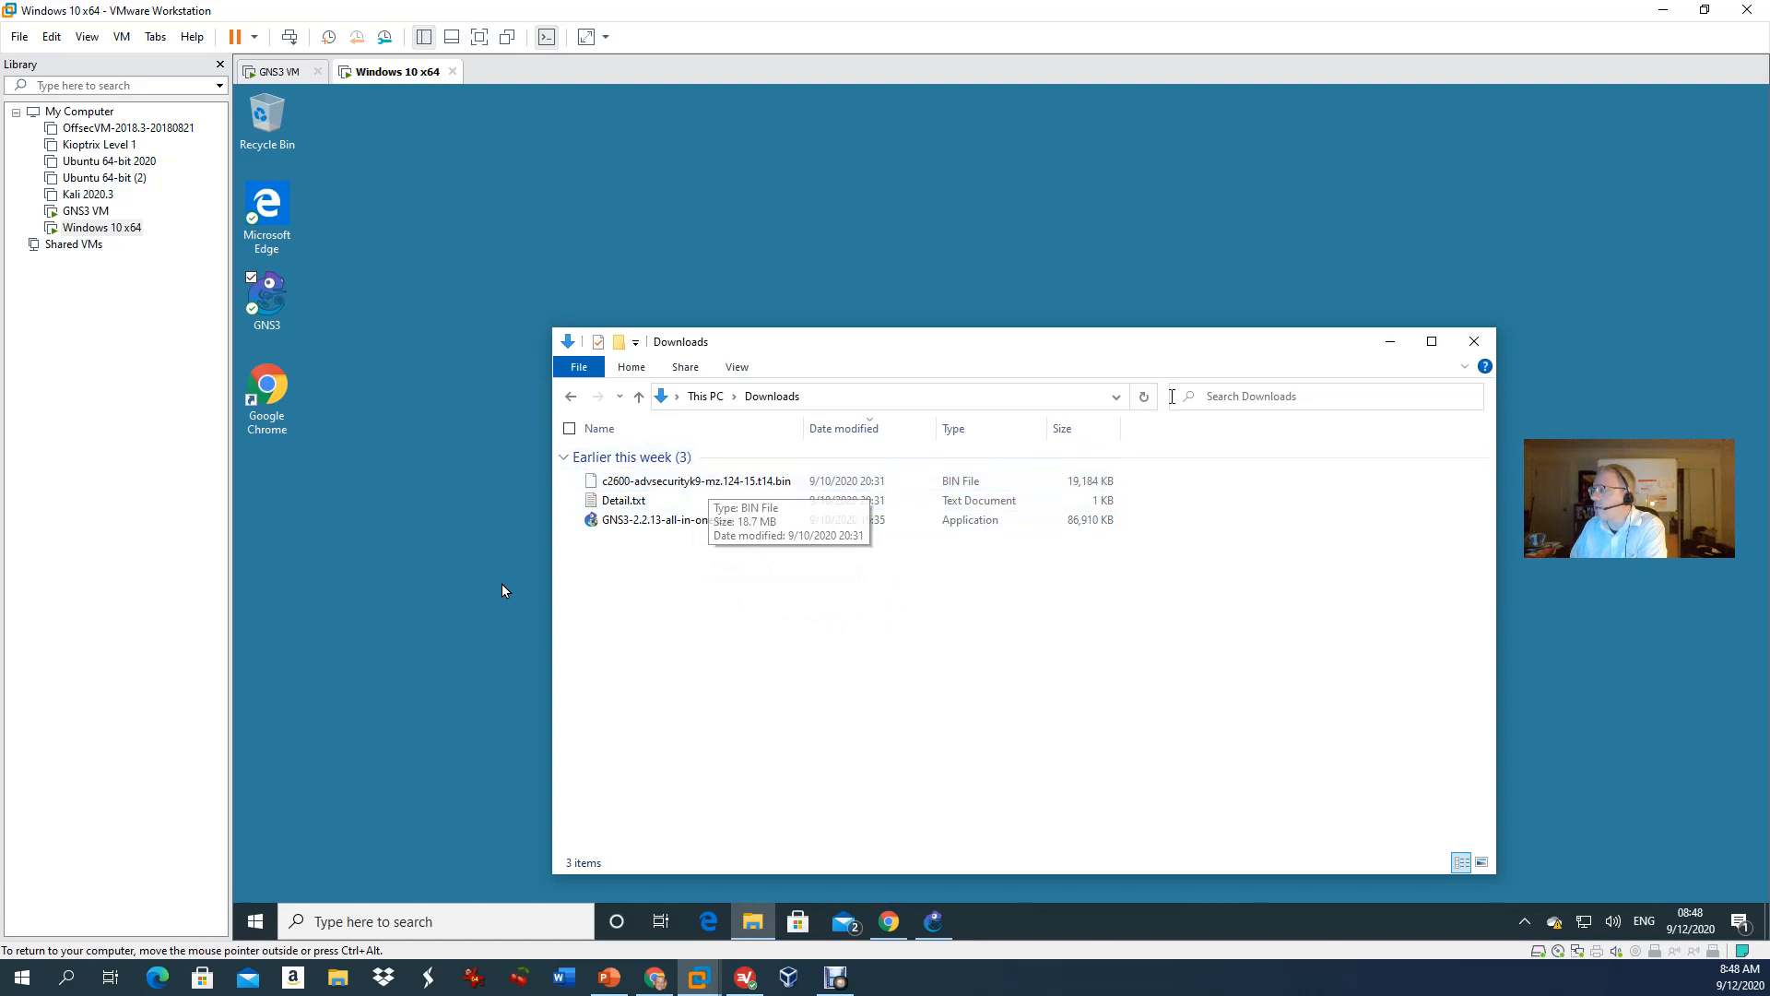
click(1475, 341)
Step: Restore GNS3 and view the saved project folders available for opening, cancelling without opening one
click(933, 921)
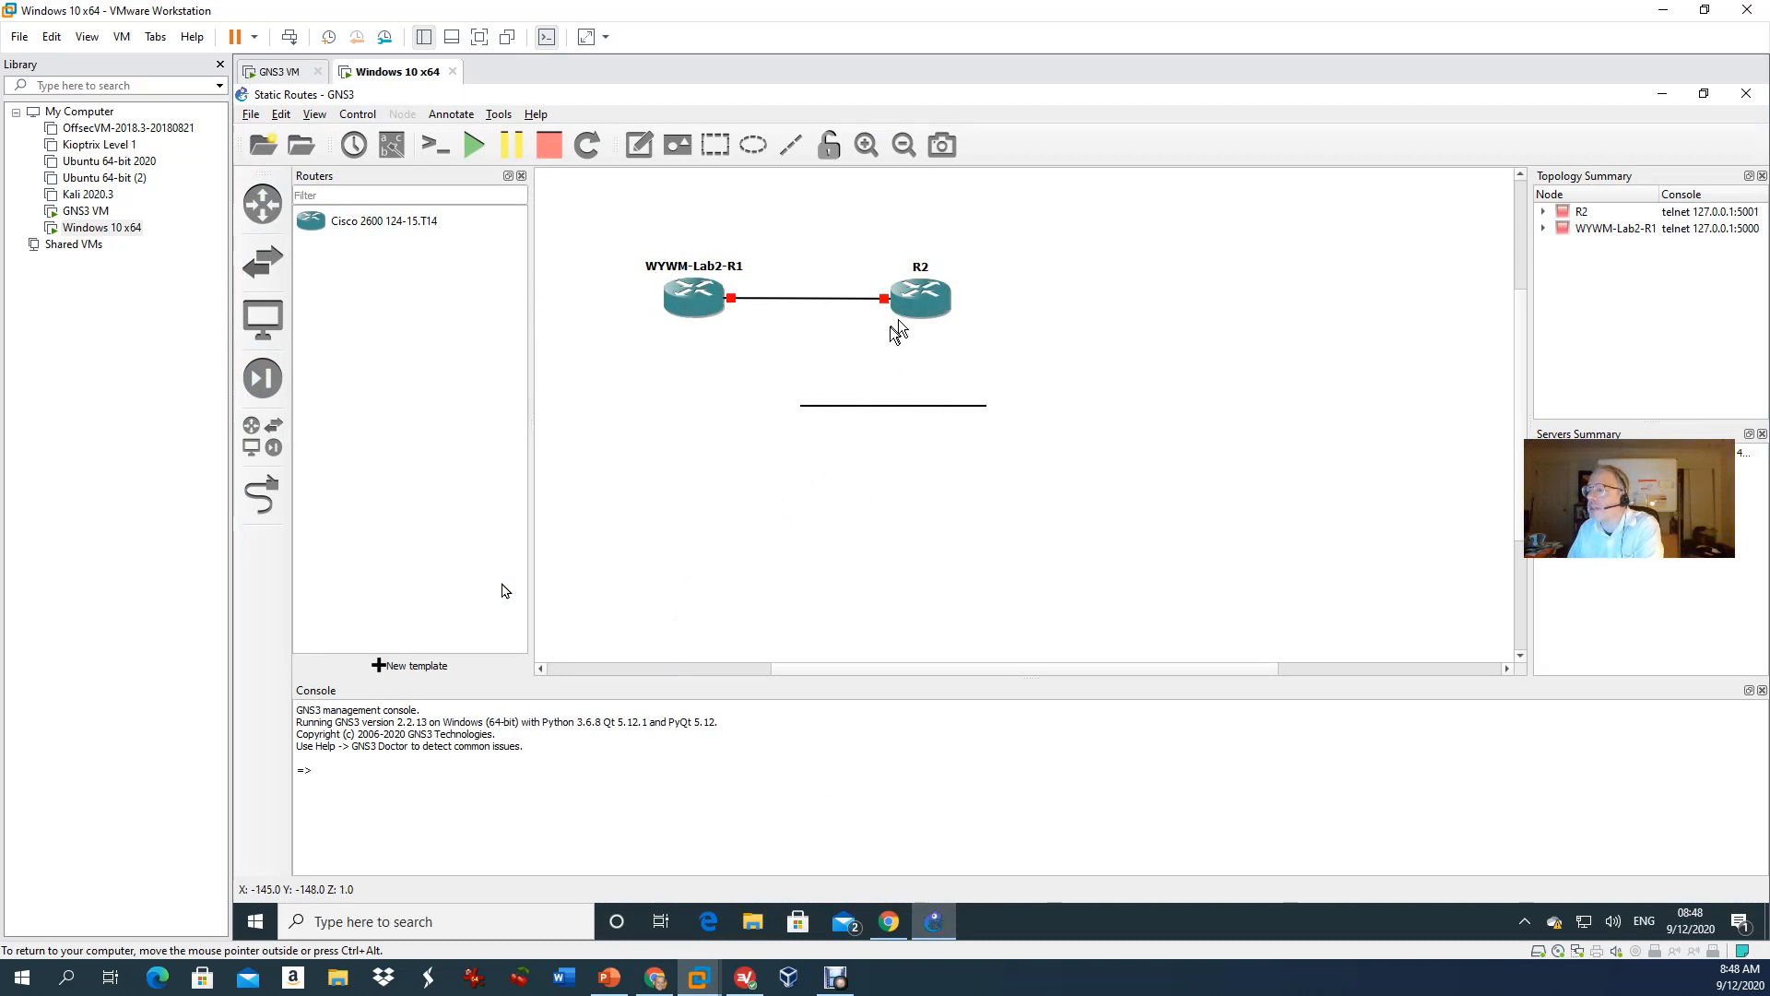
click(250, 115)
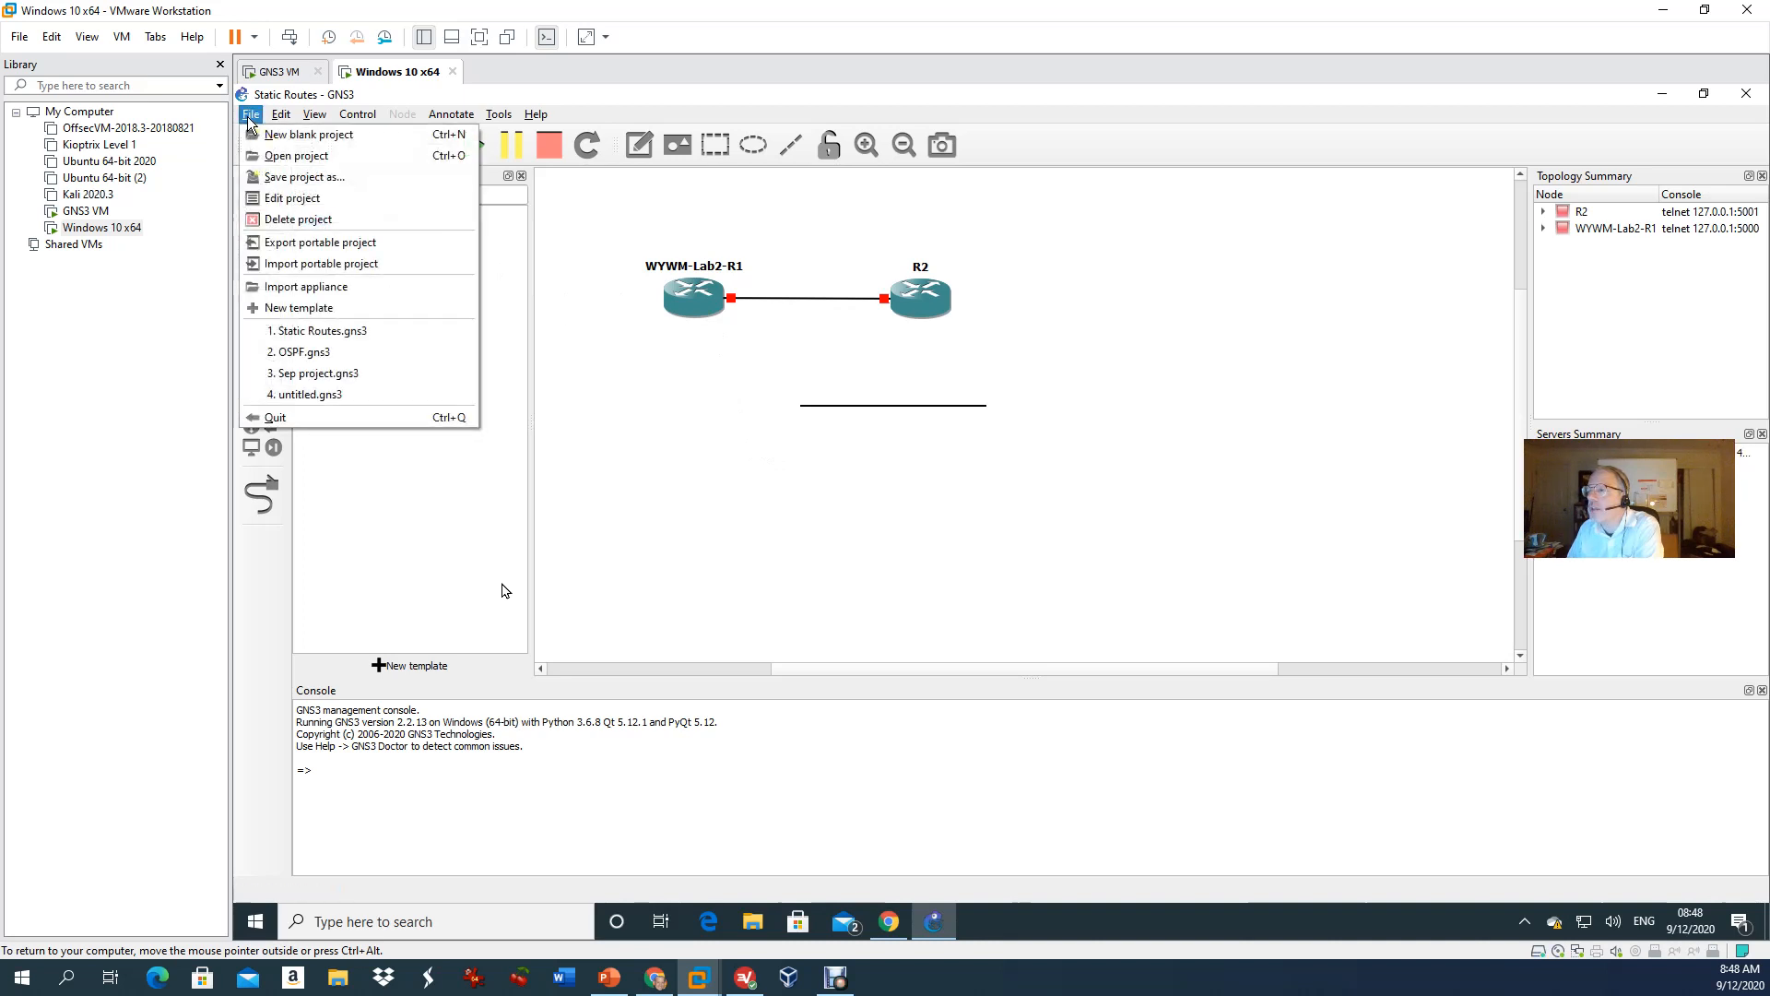
click(281, 159)
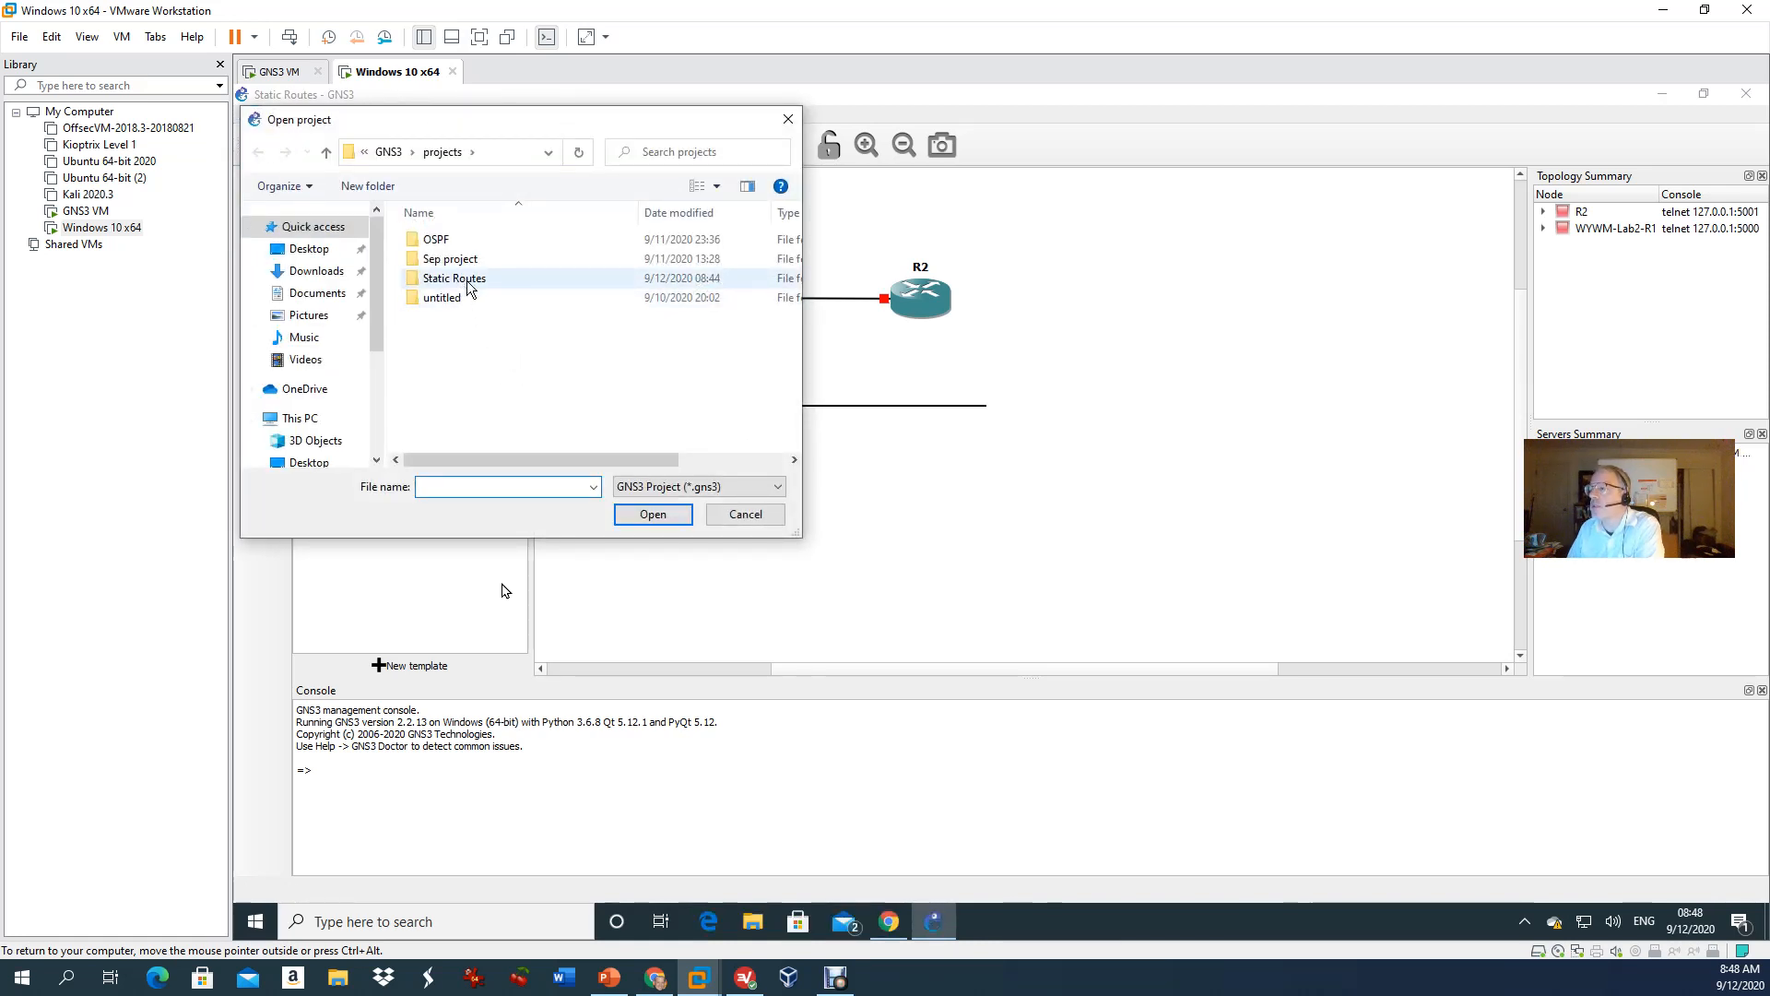
click(743, 514)
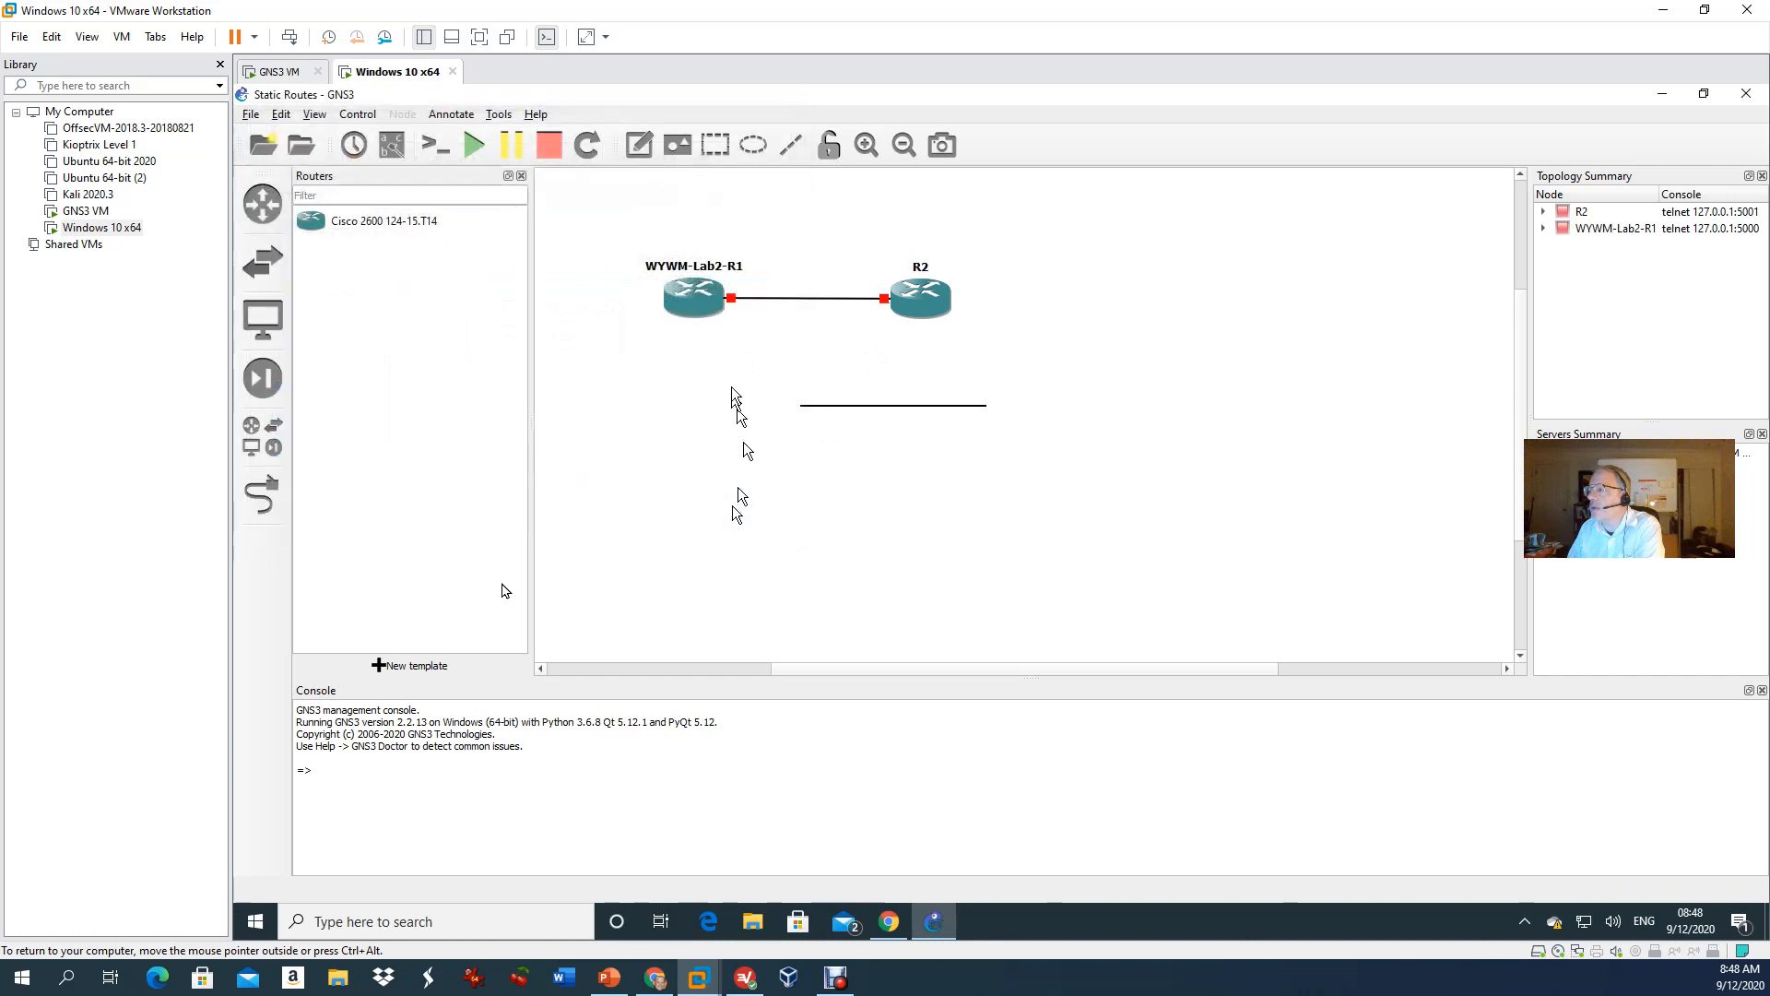
Step: View the node properties of router WYWM-Lab2-R1 and close them without changes
right_click(701, 309)
click(733, 319)
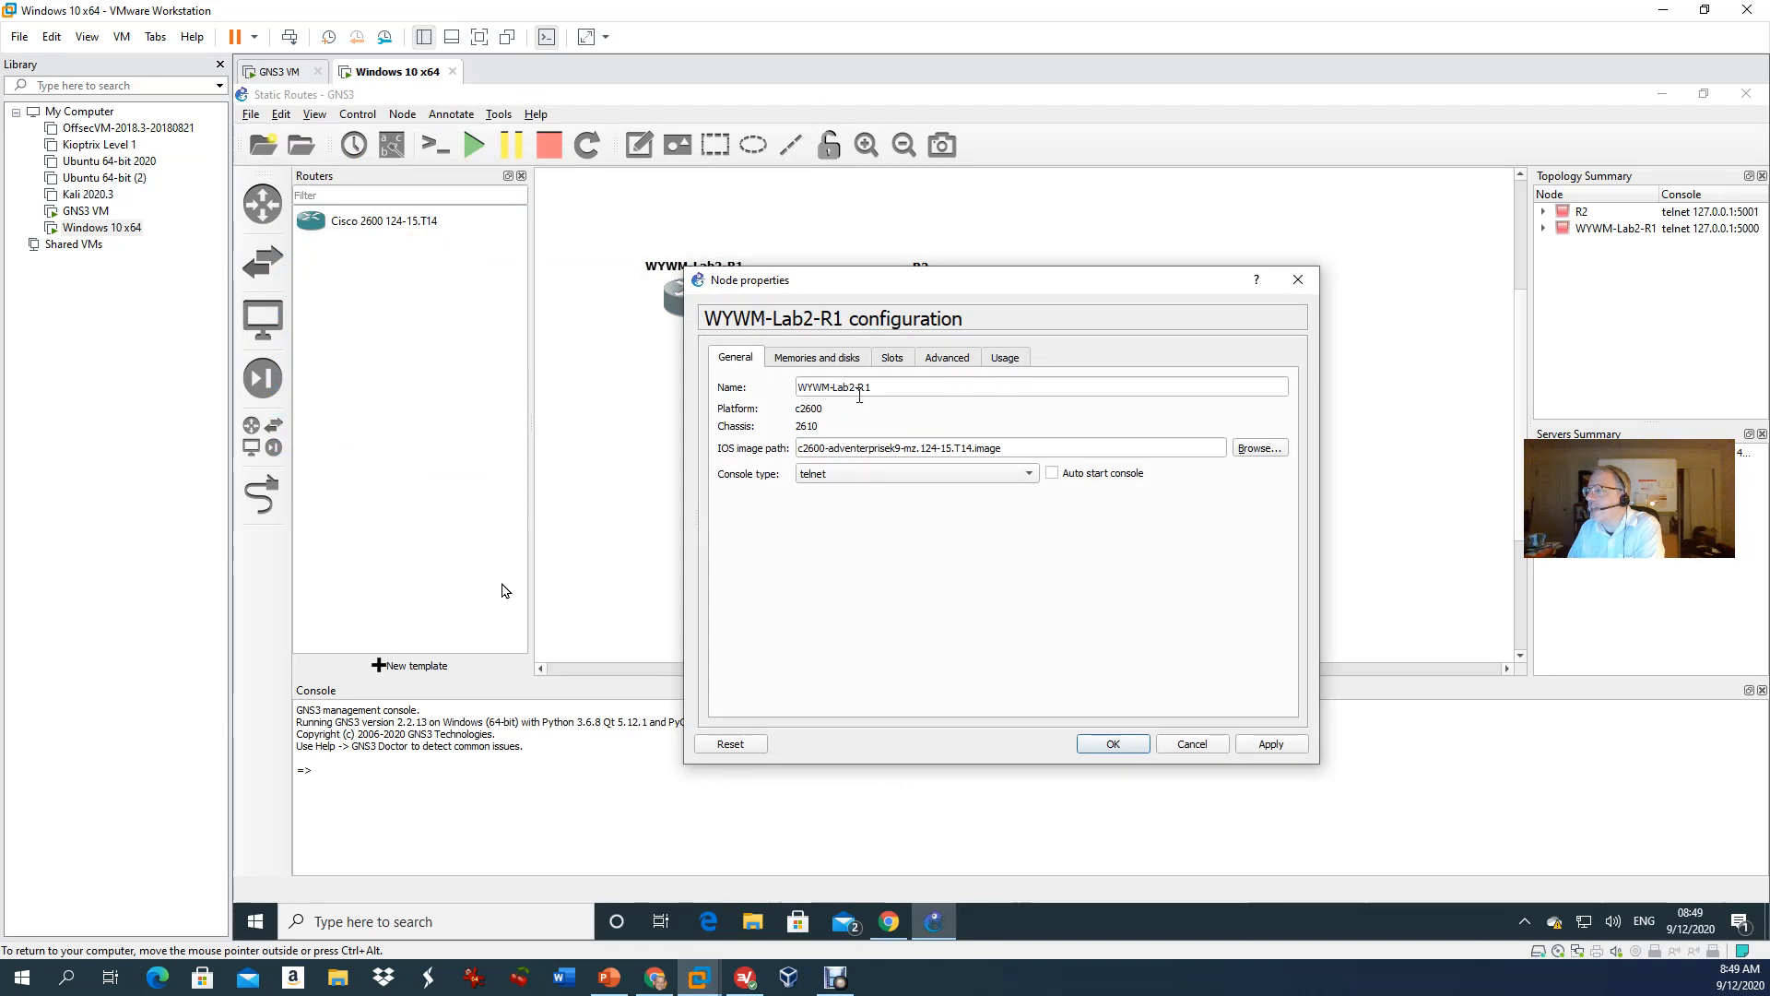
click(1297, 280)
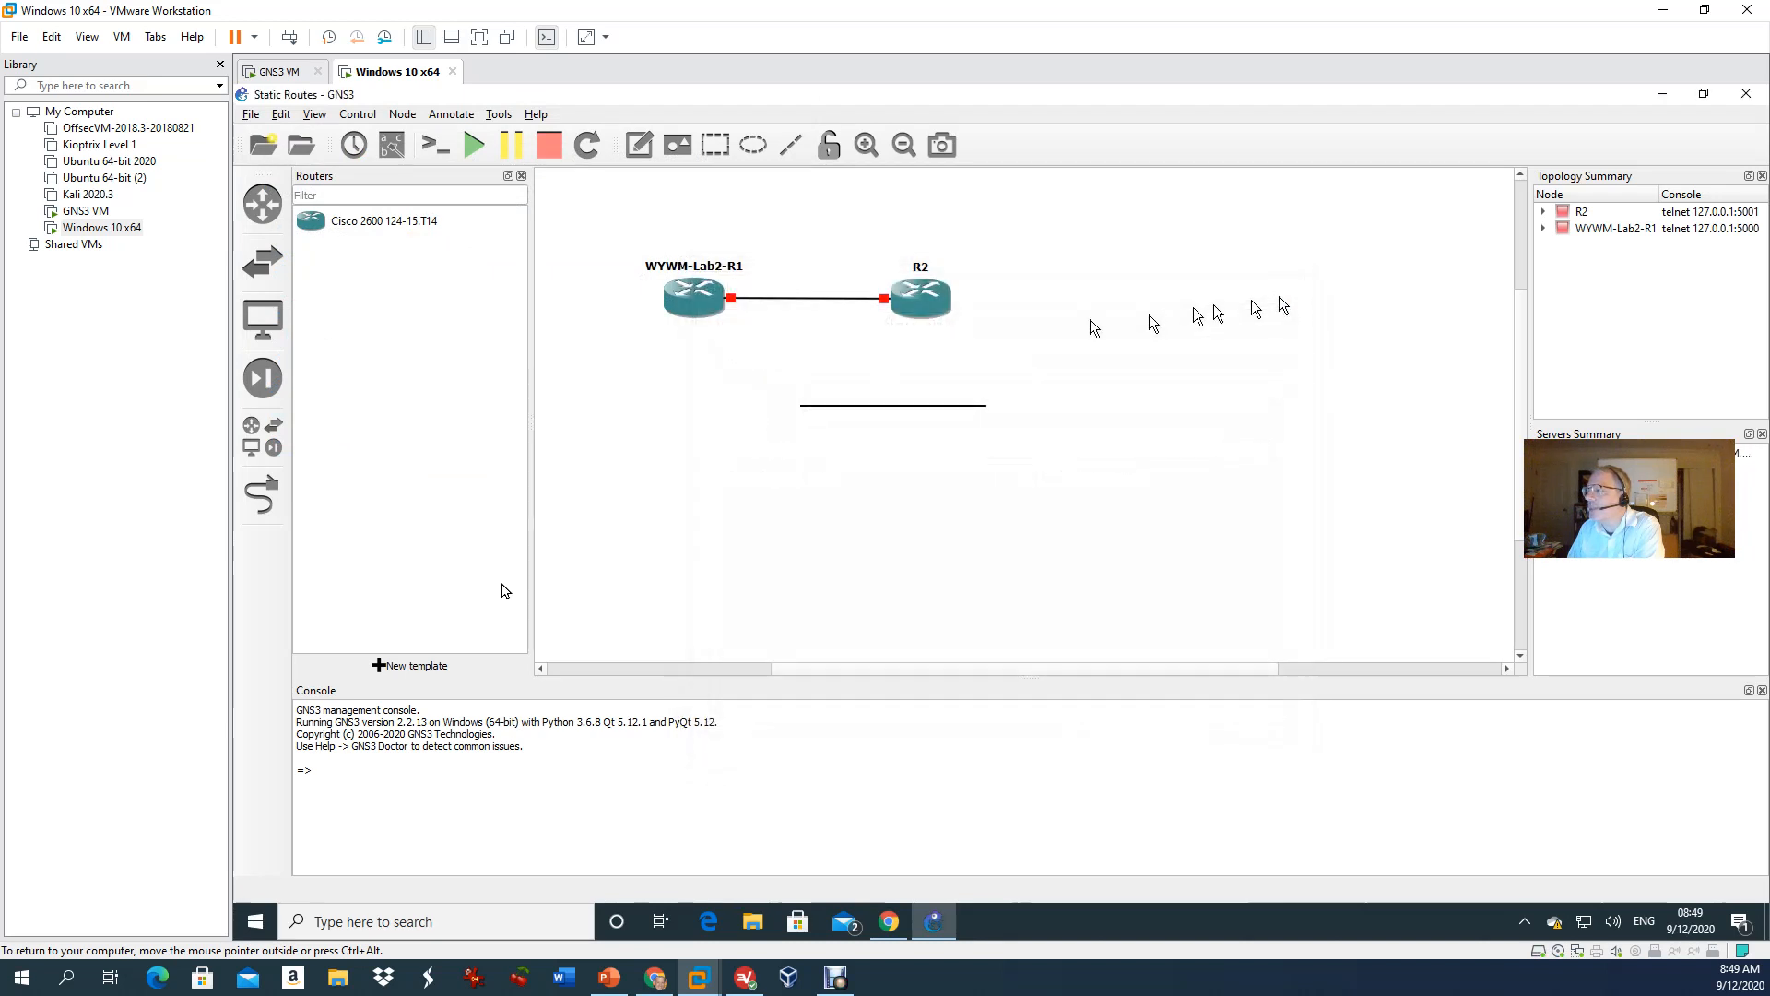
Step: Try to open a console on router WYWM-Lab2-R1 and dismiss the warning
right_click(698, 303)
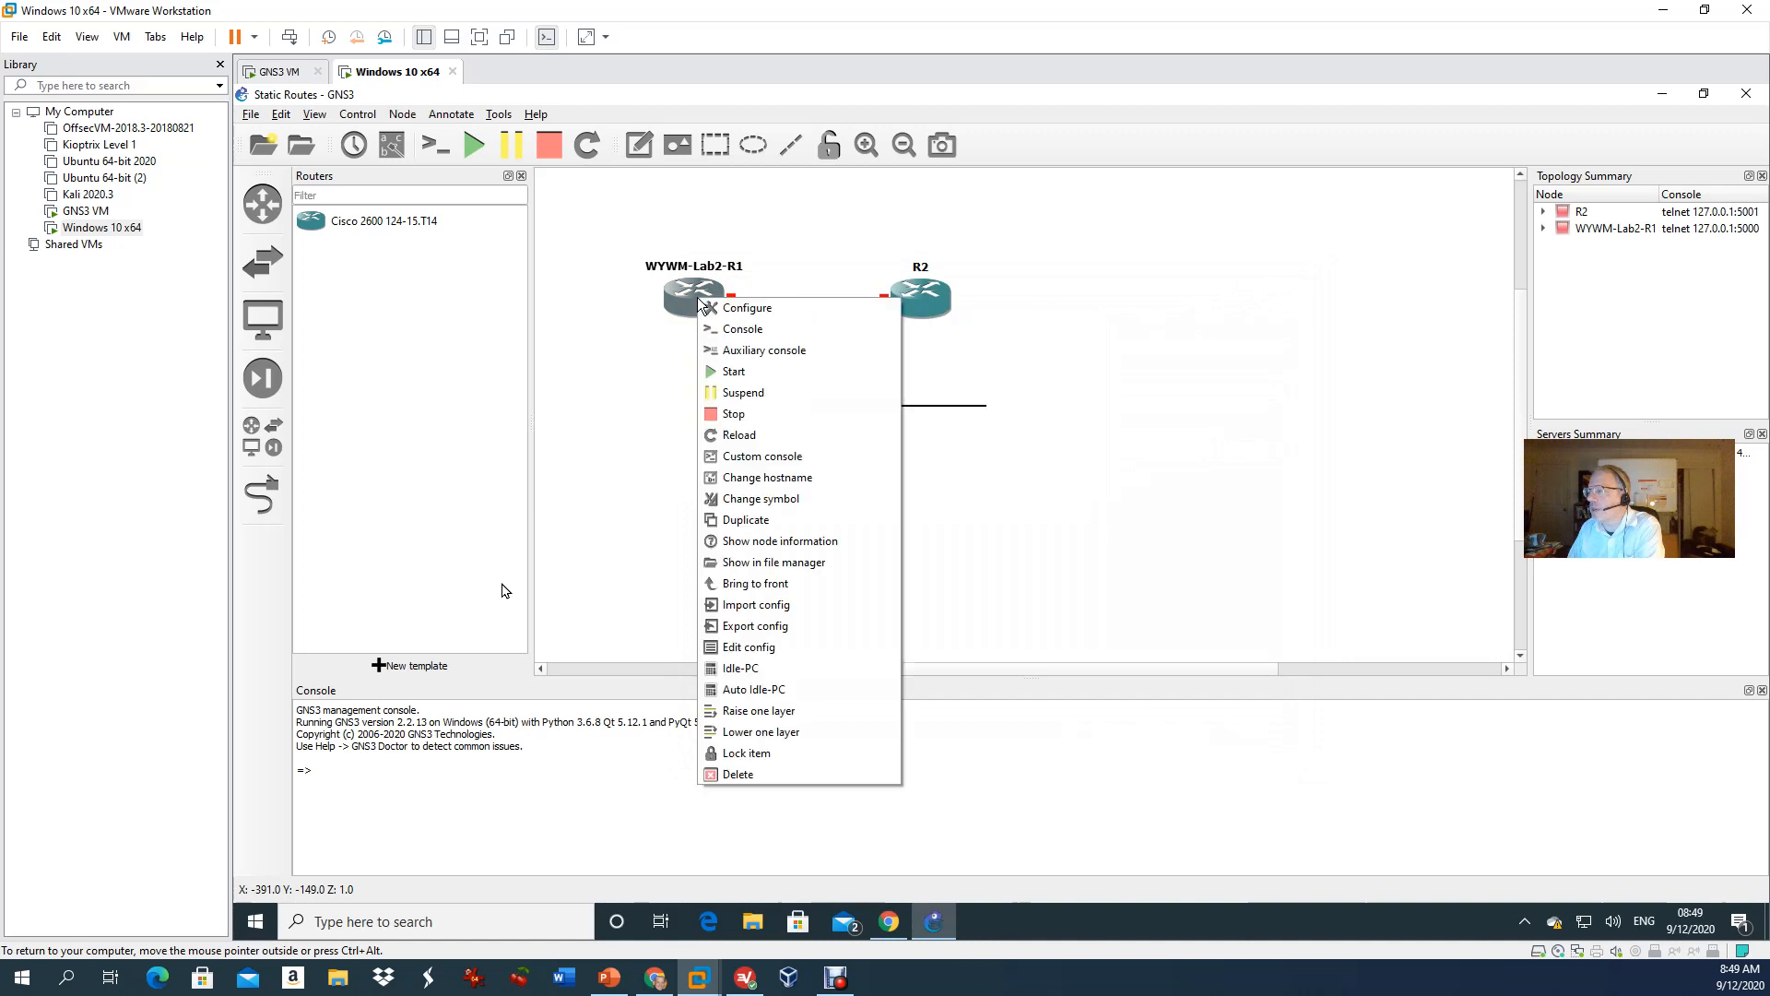
click(738, 329)
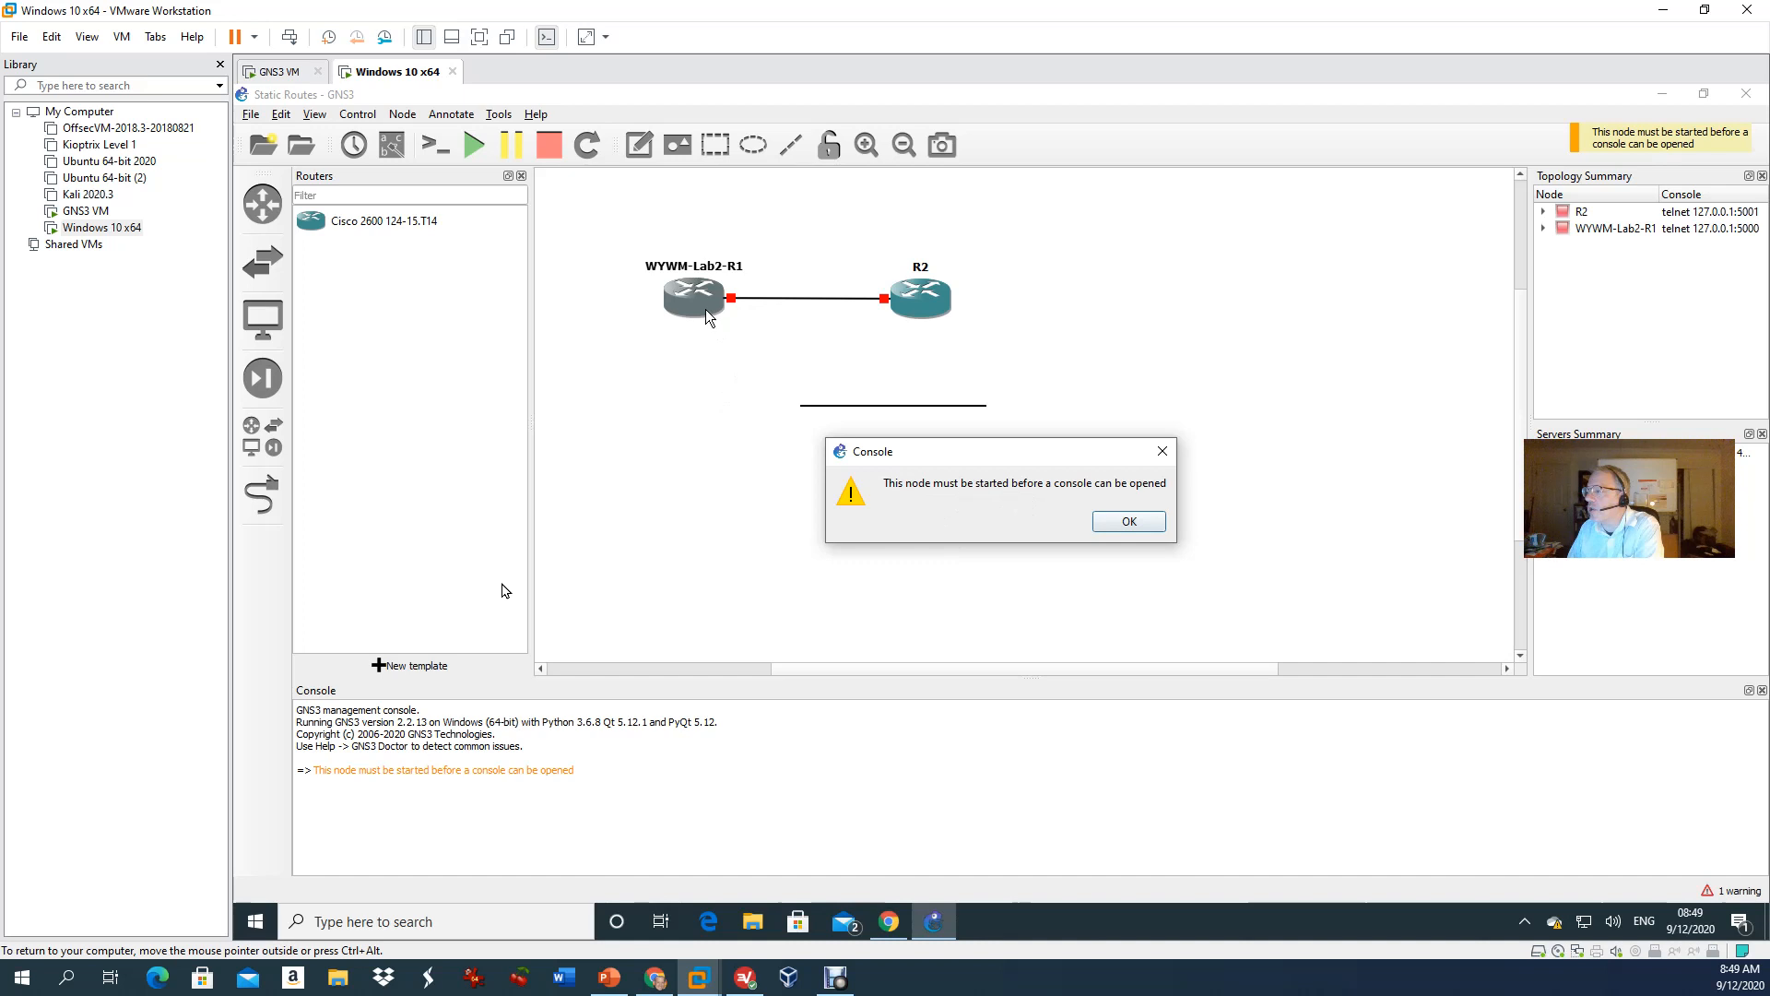
click(1163, 459)
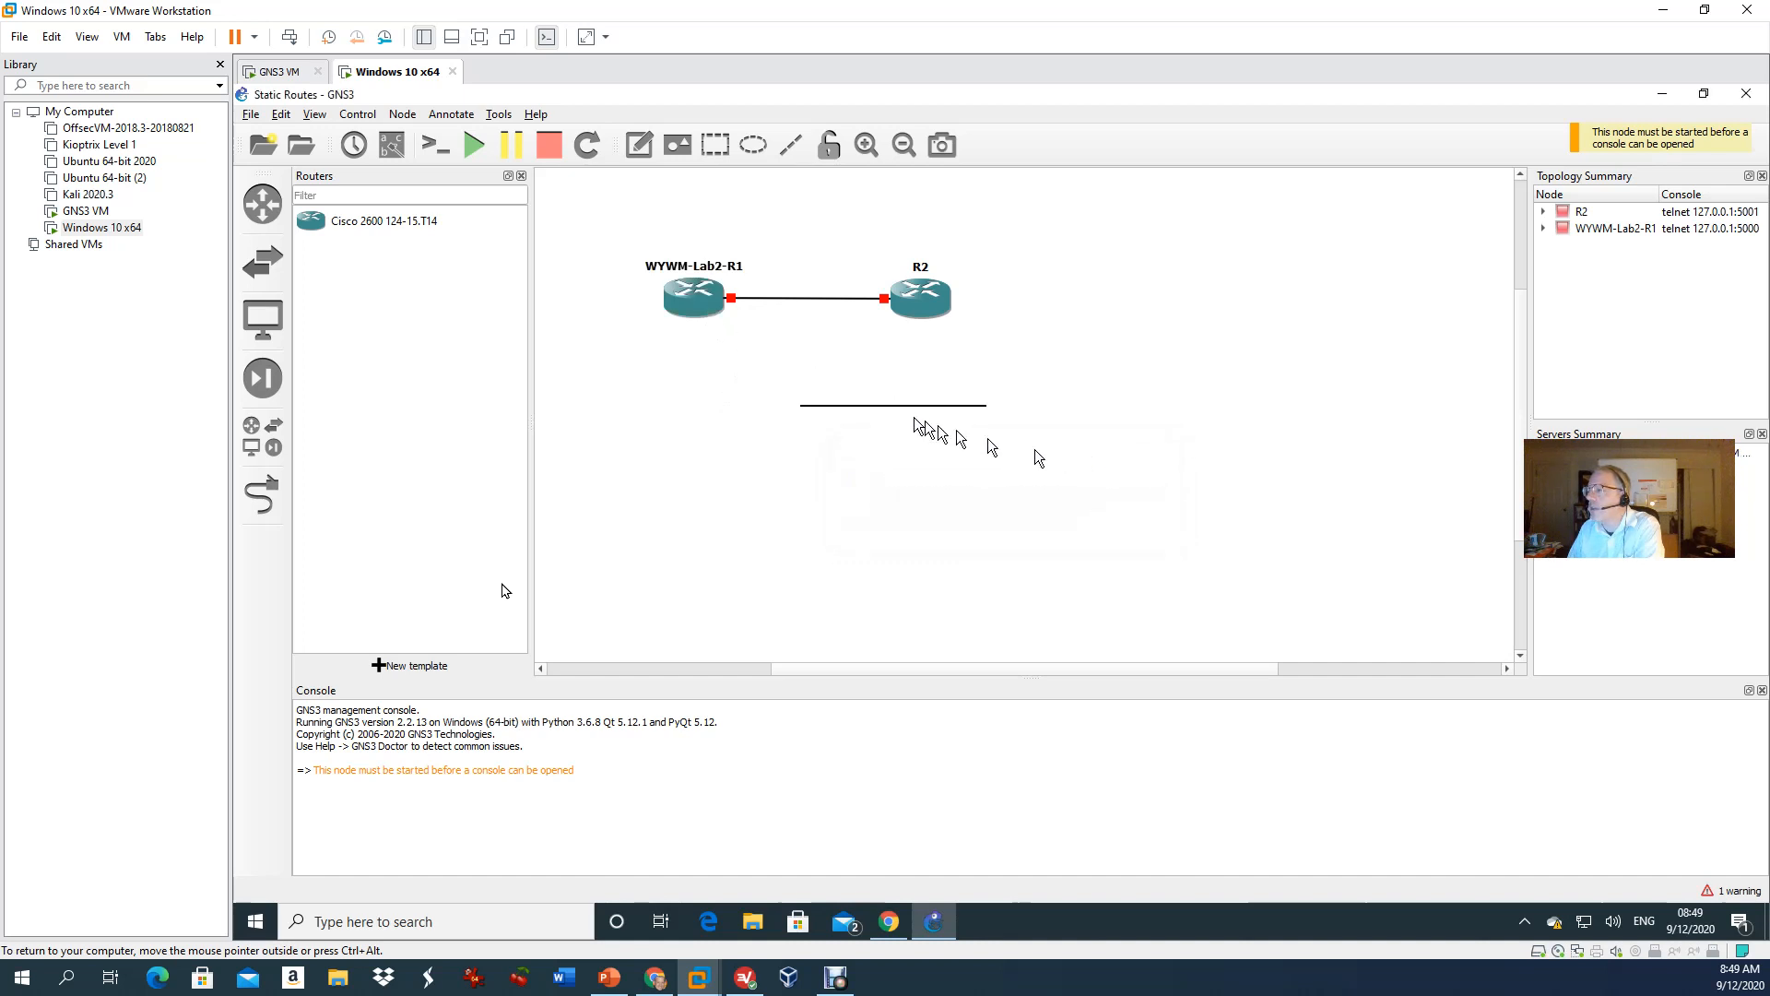
Step: Start all nodes in the topology, open the WYWM-Lab2-R1 console, and move its window below the two routers
click(474, 144)
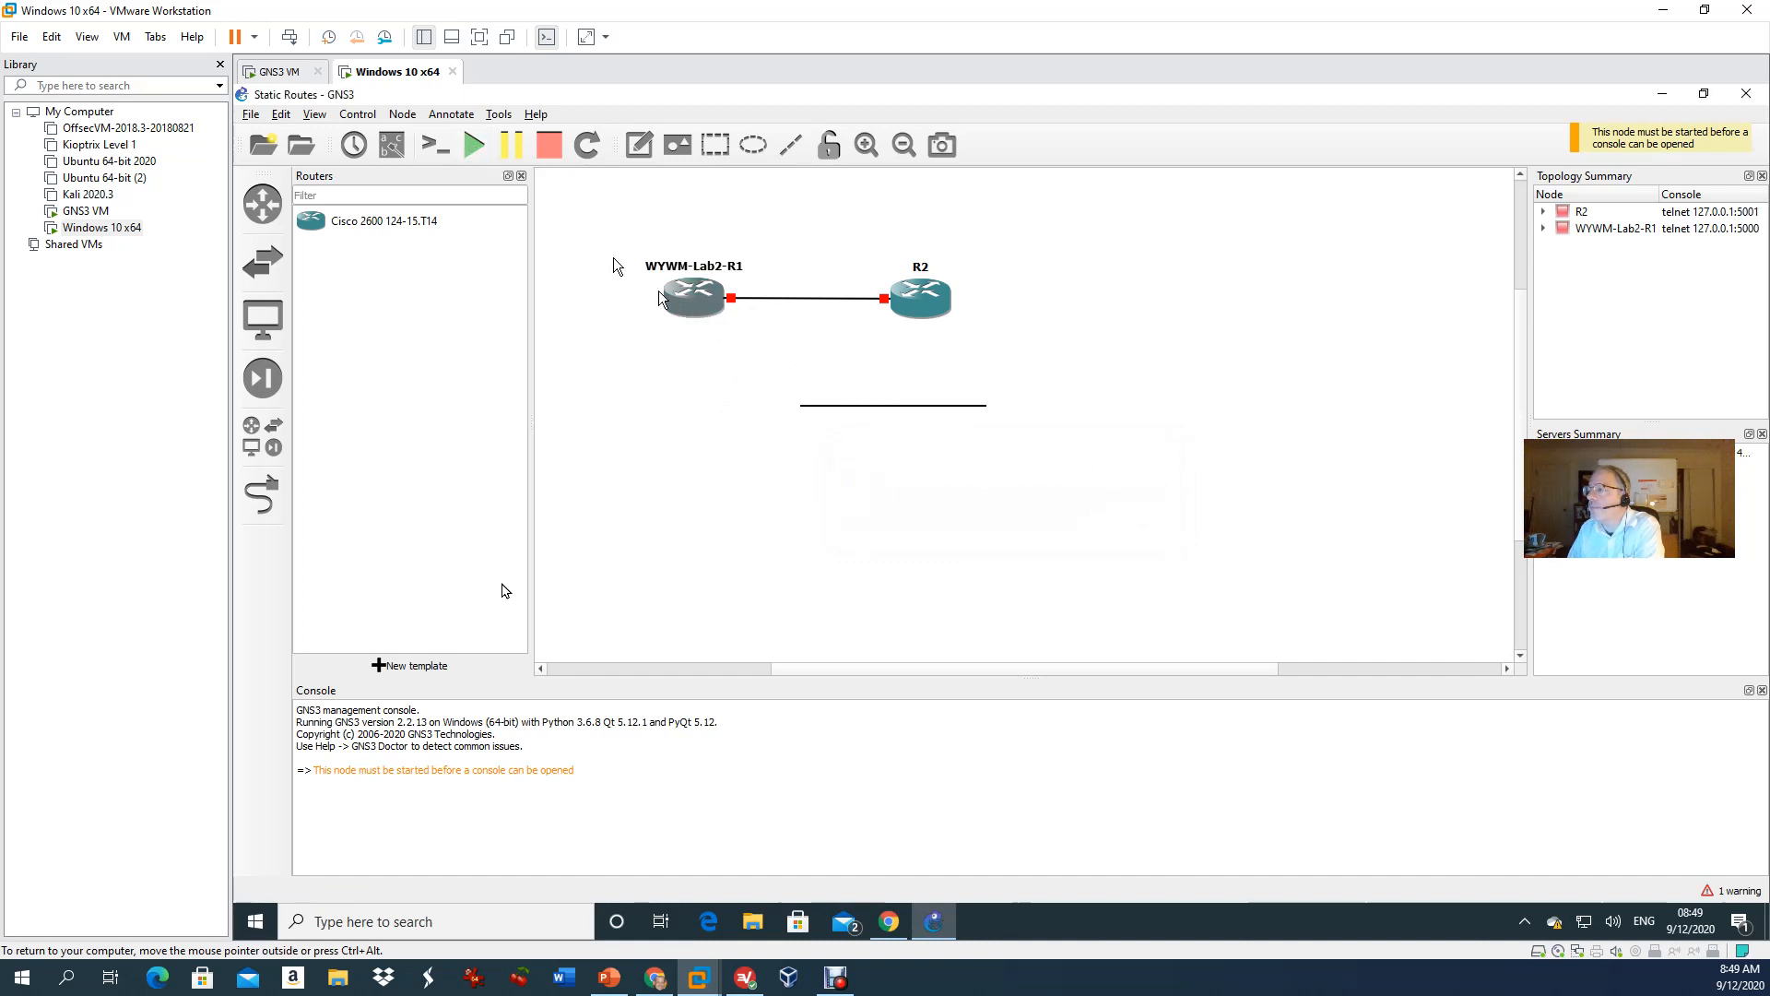
right_click(716, 301)
click(744, 339)
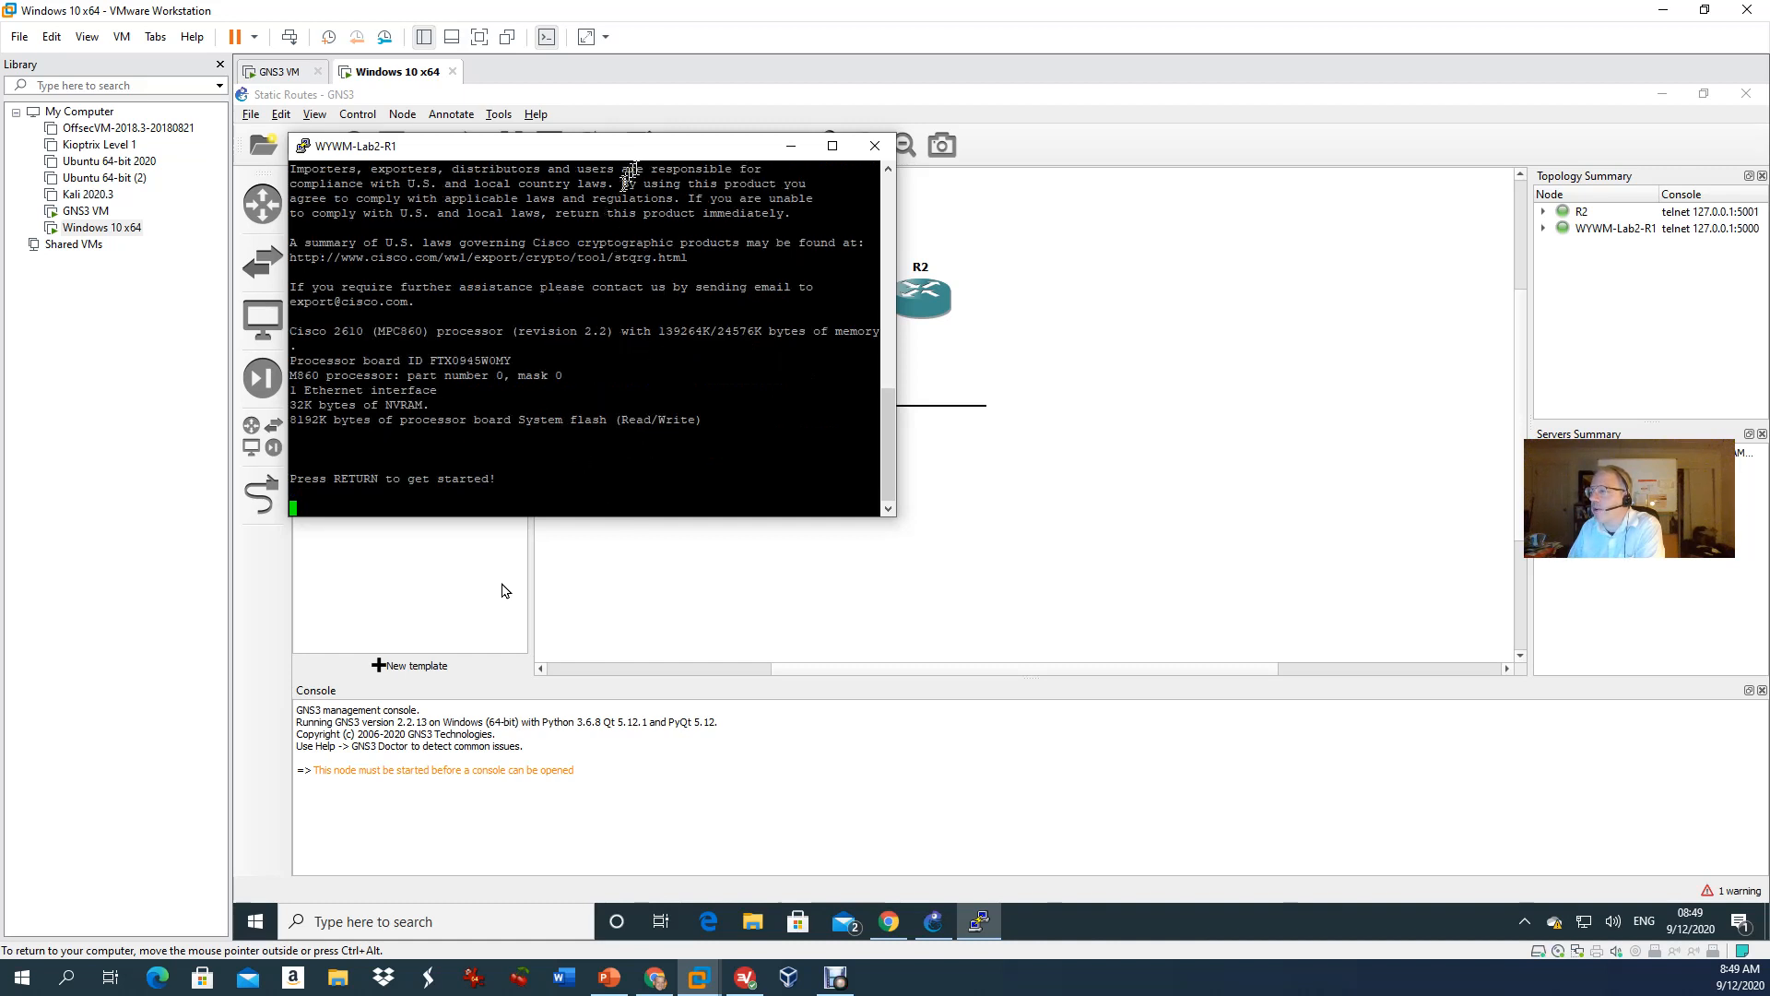
drag(639, 145, 721, 360)
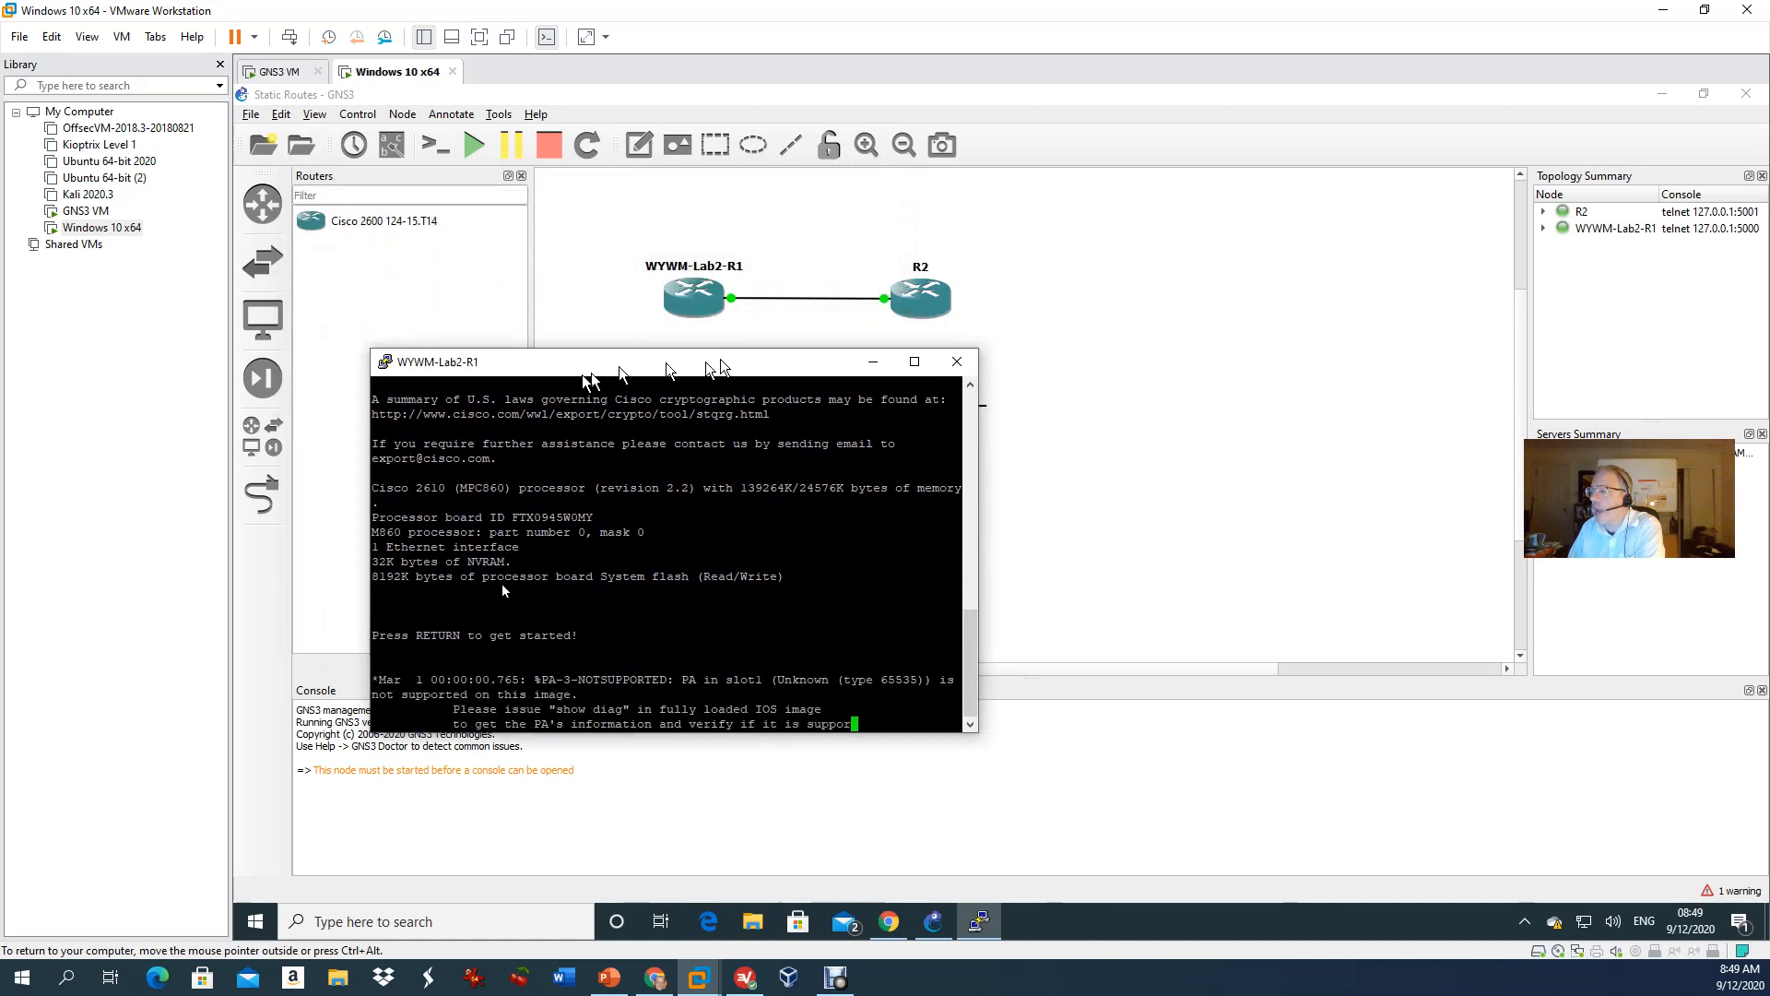
Step: Open the console of router R2, bring up its command prompt, and minimize the console window while keeping the session open
right_click(921, 297)
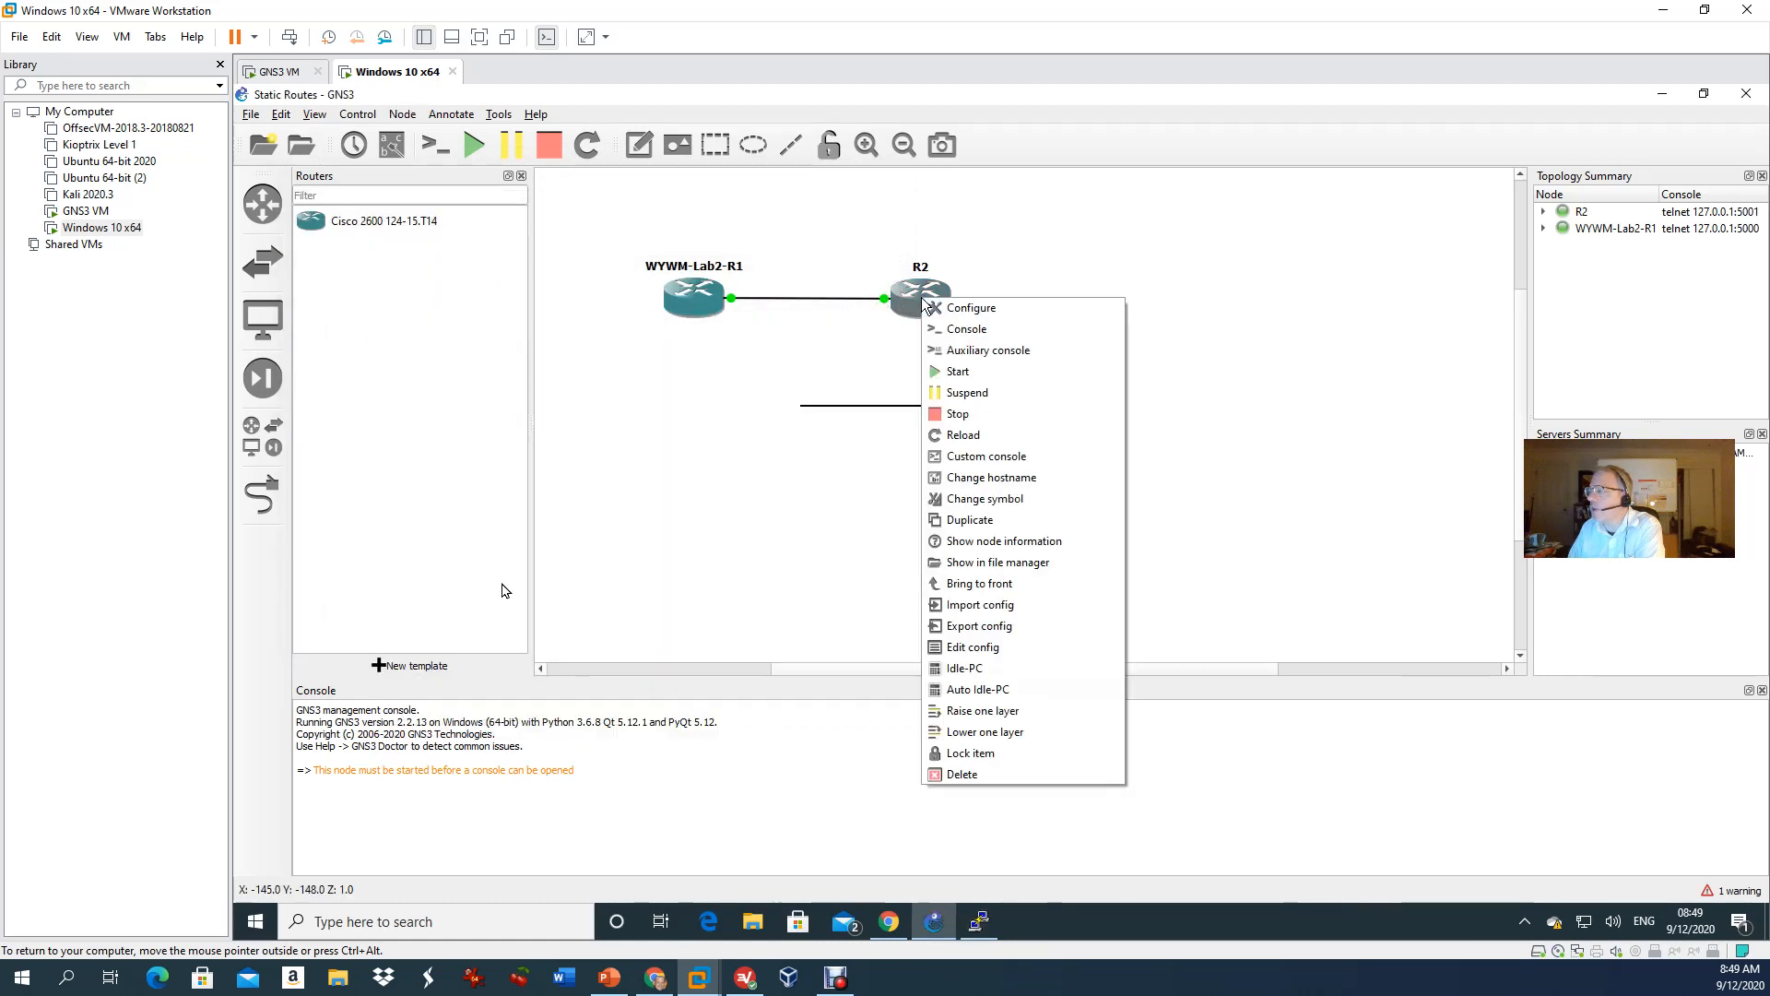
click(979, 332)
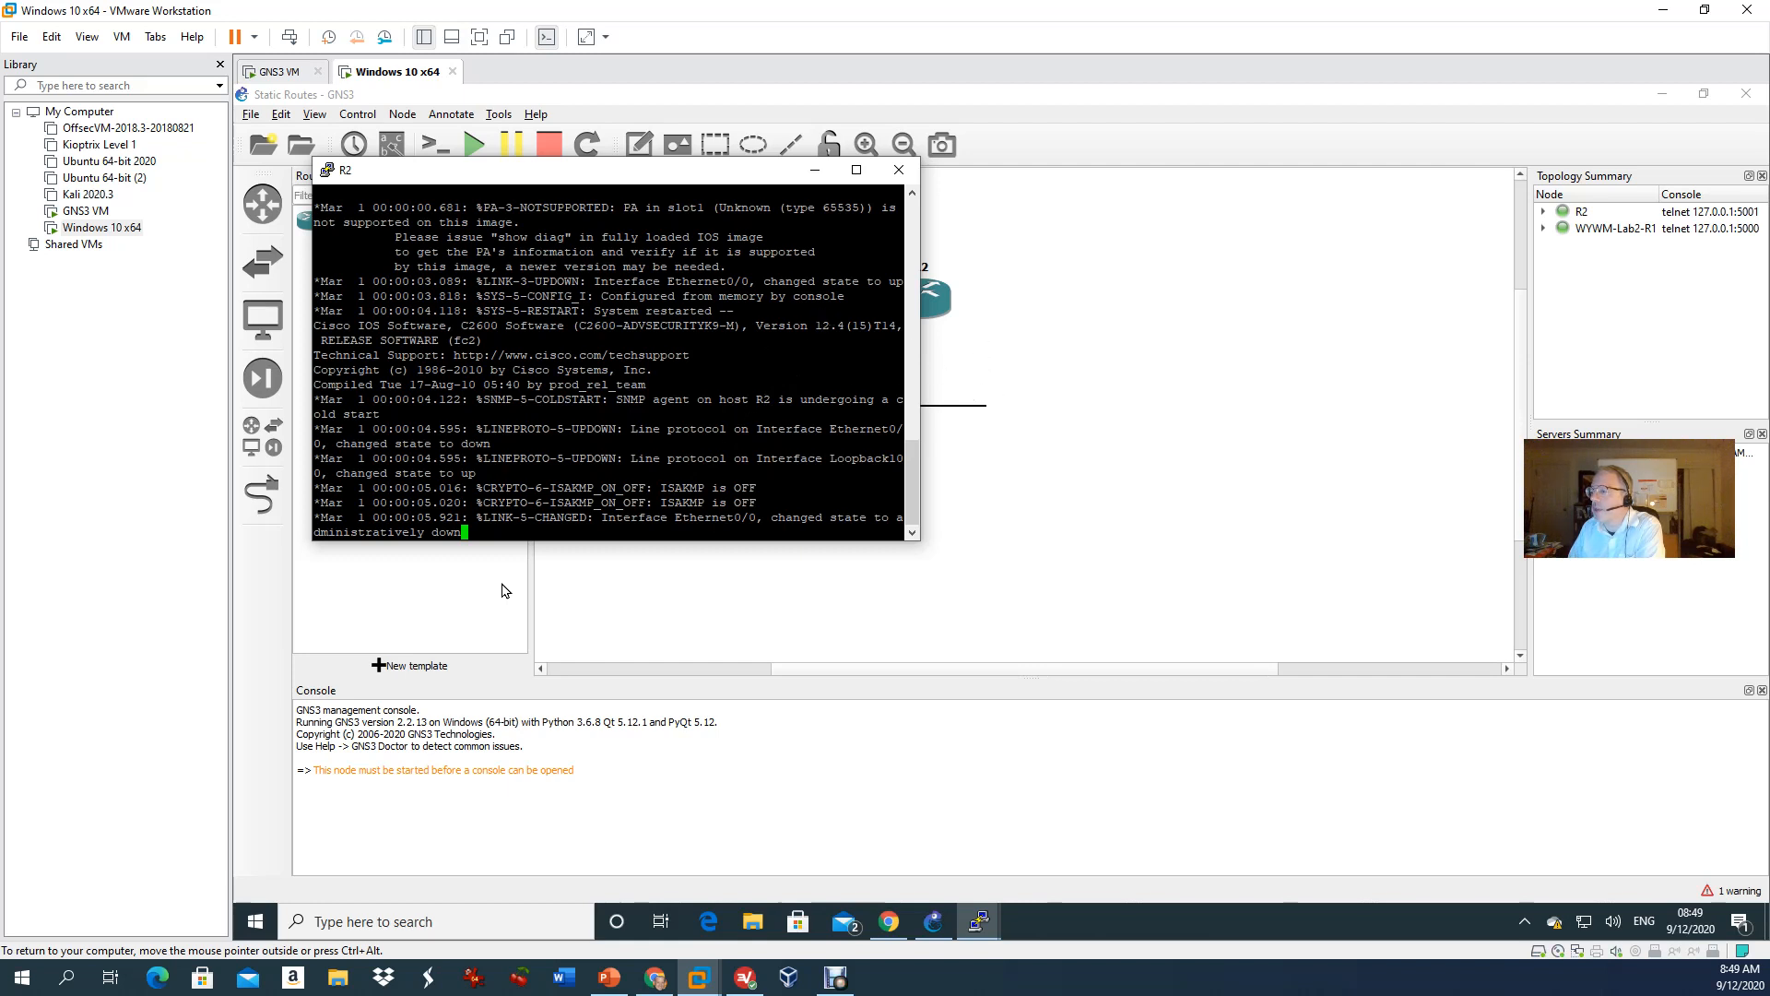
key(Return)
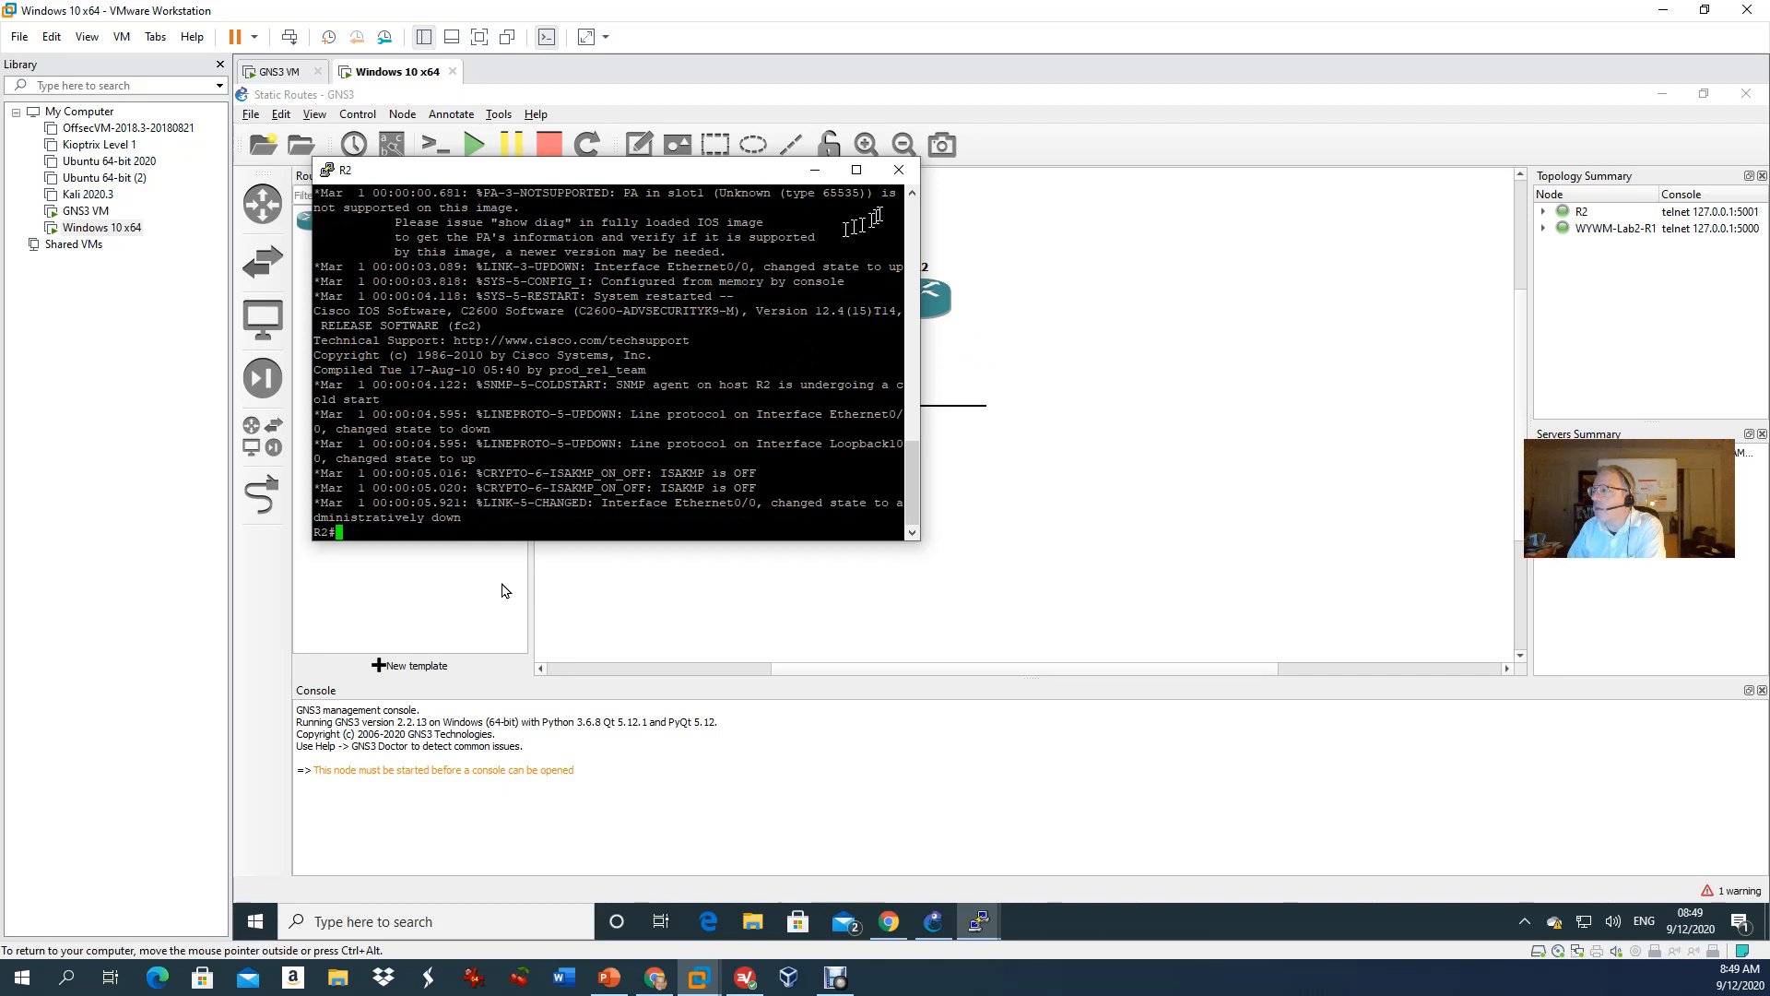
click(899, 170)
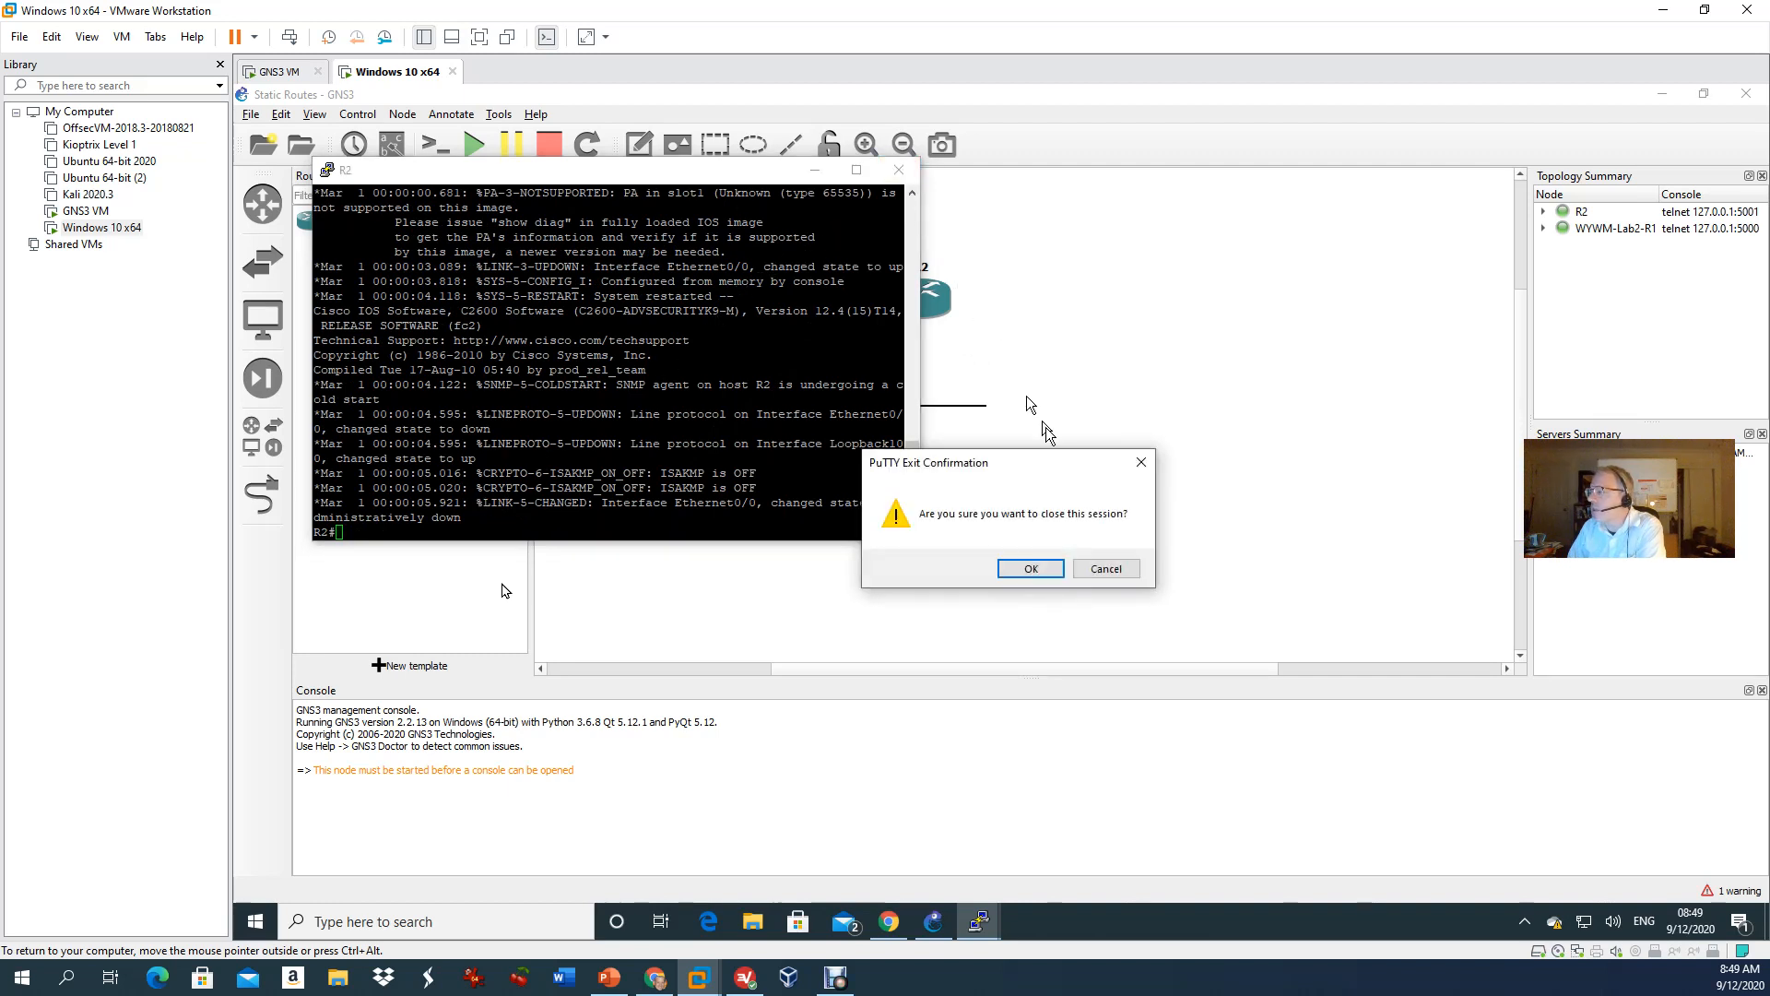
click(1105, 569)
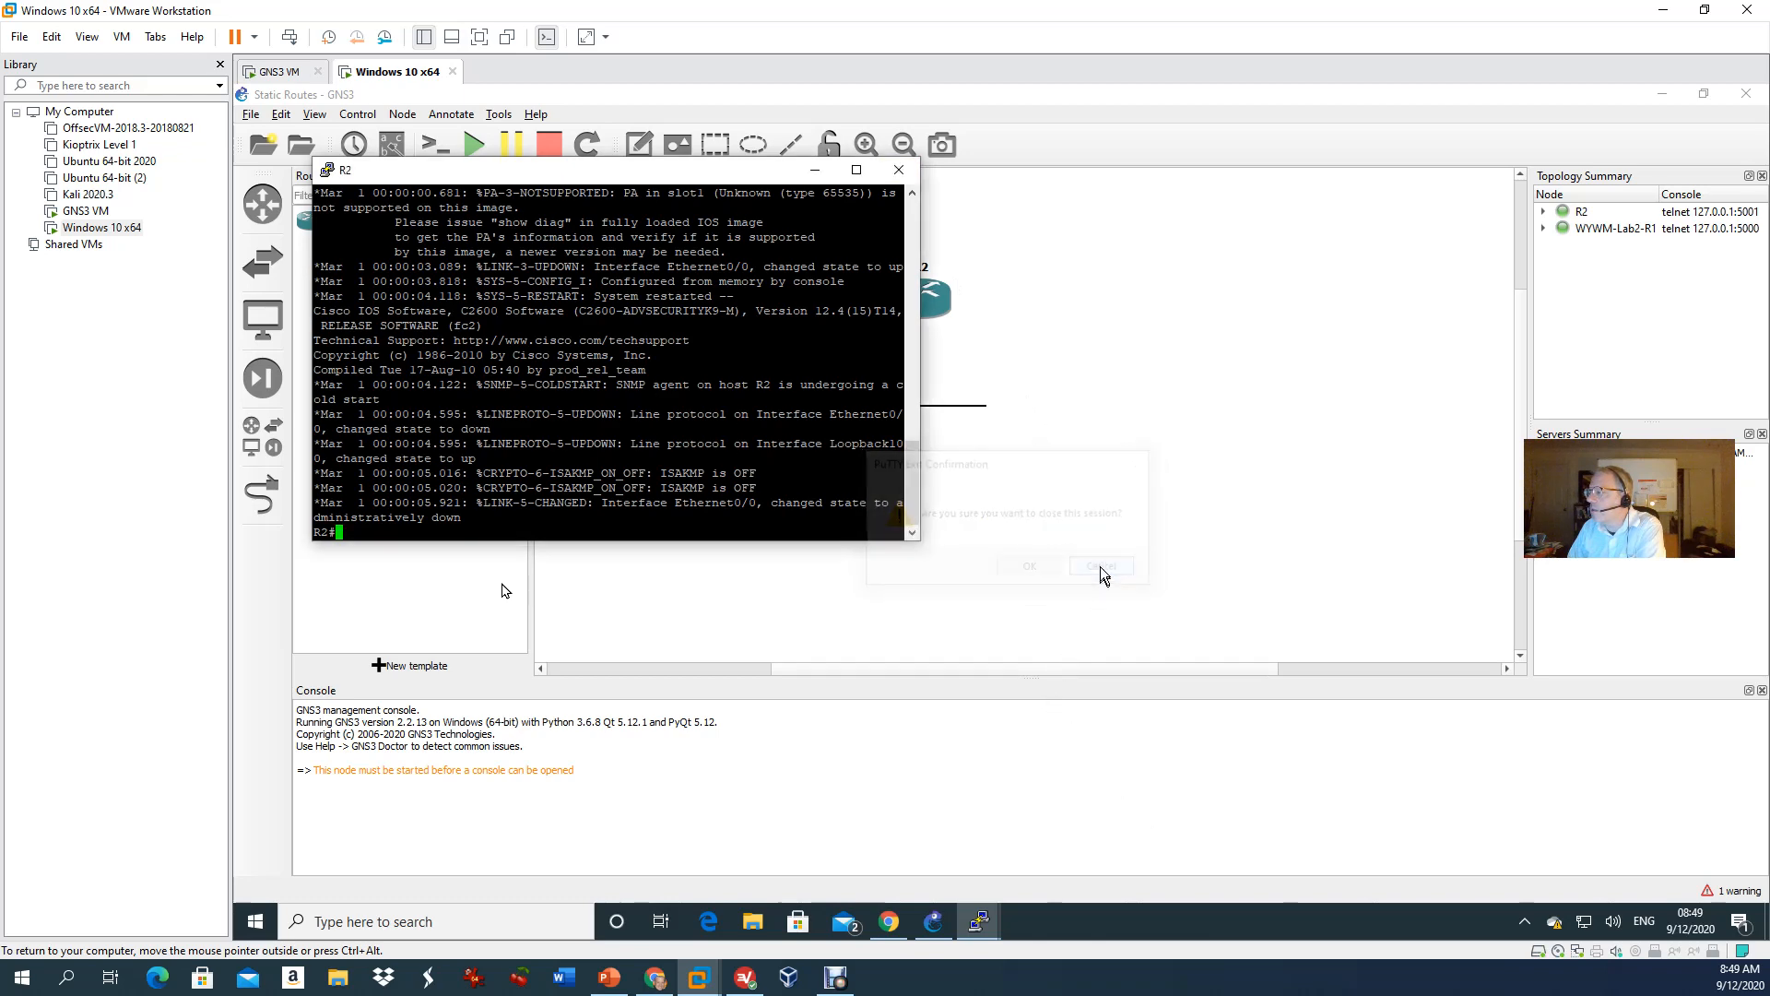
click(816, 170)
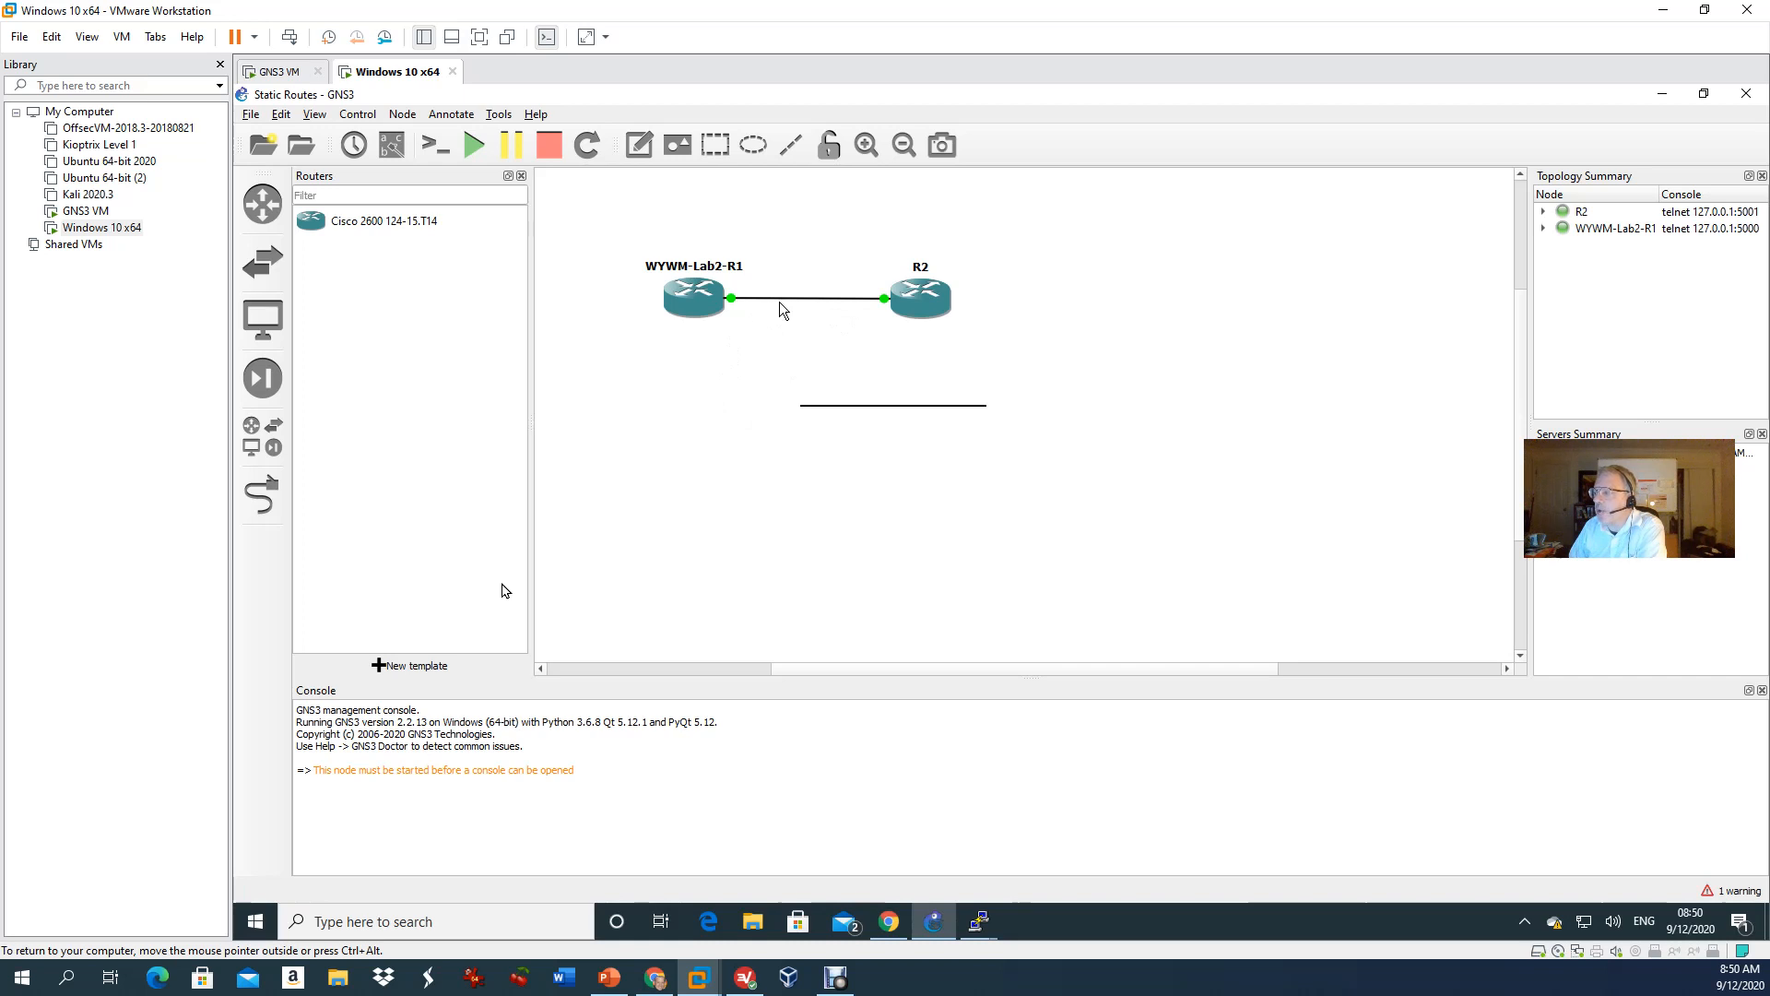
Step: Activate the tool for adding links between nodes and minimize the GNS3 window
click(266, 501)
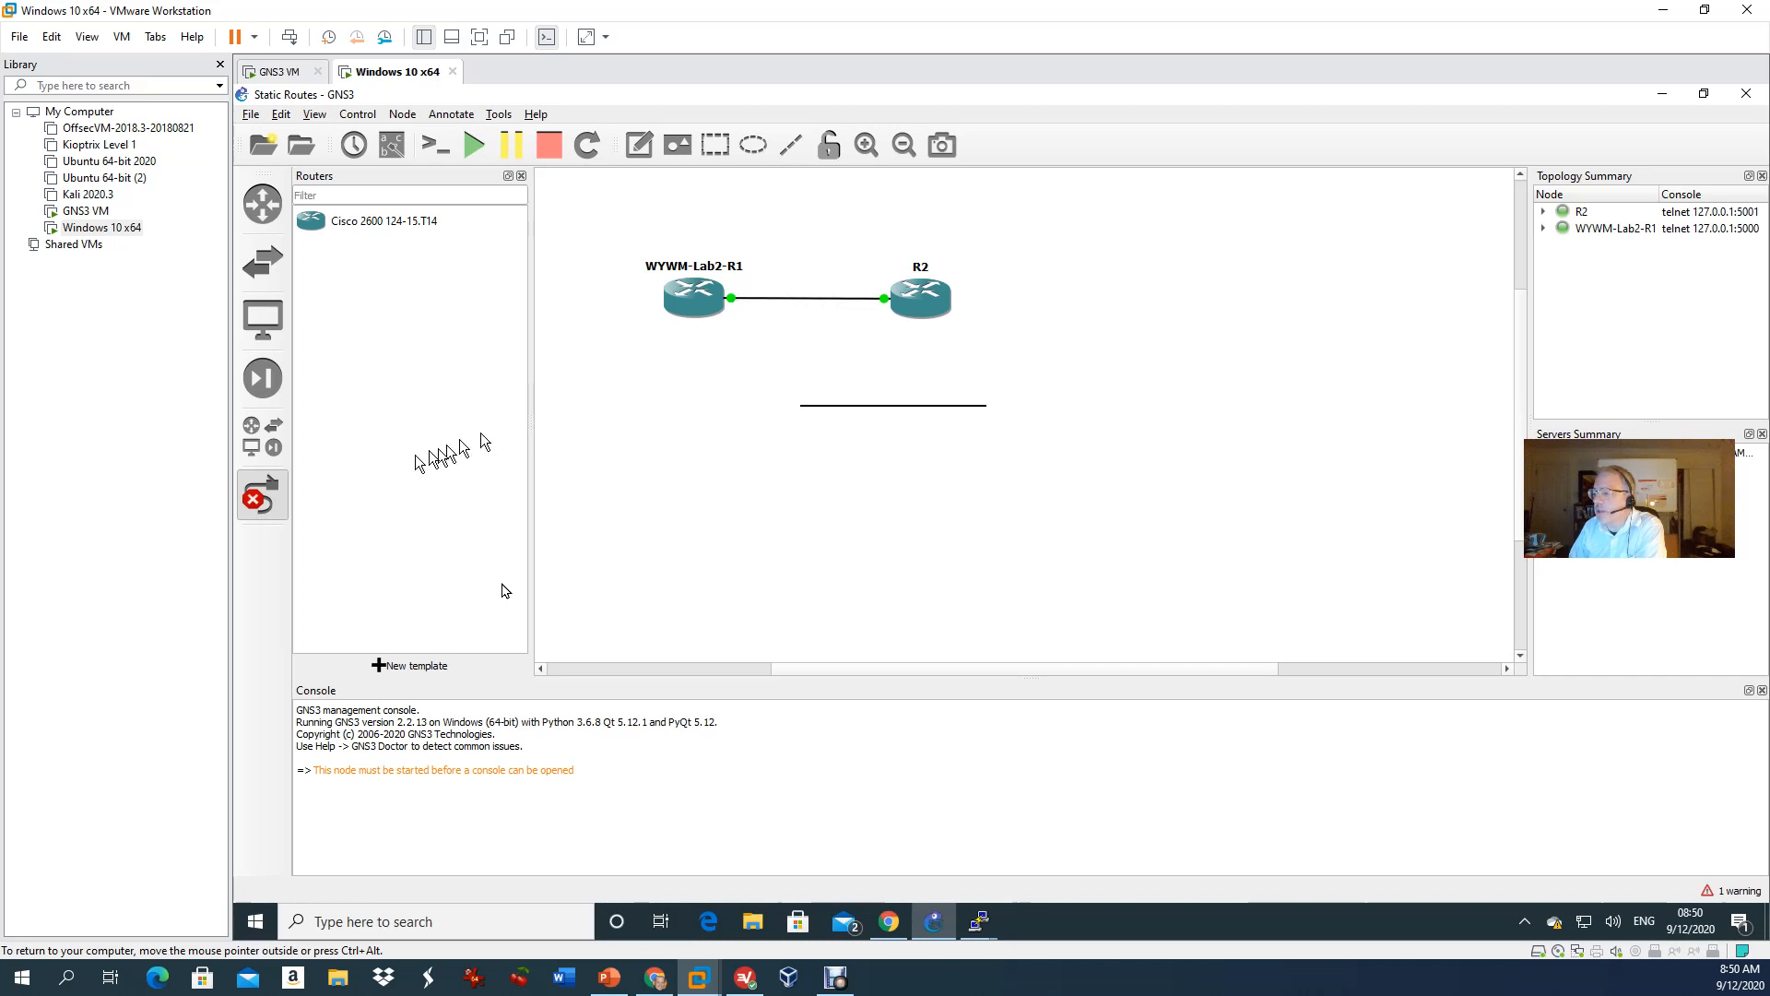
click(274, 495)
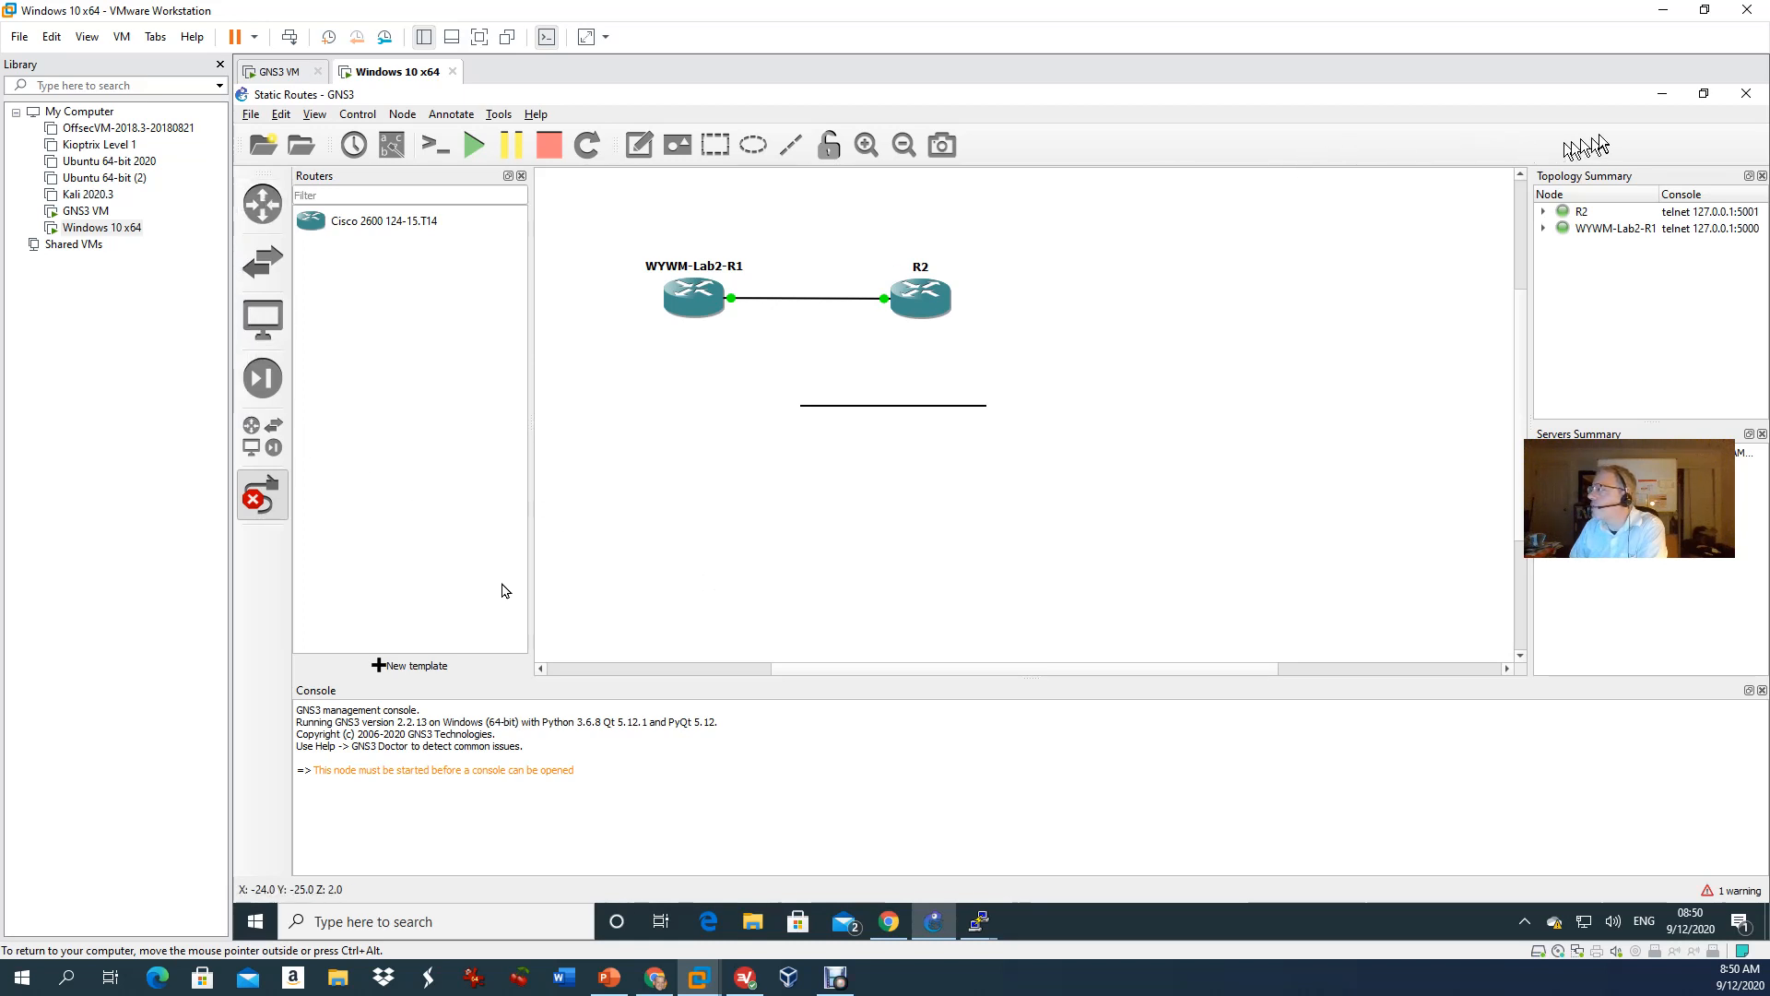
click(1664, 96)
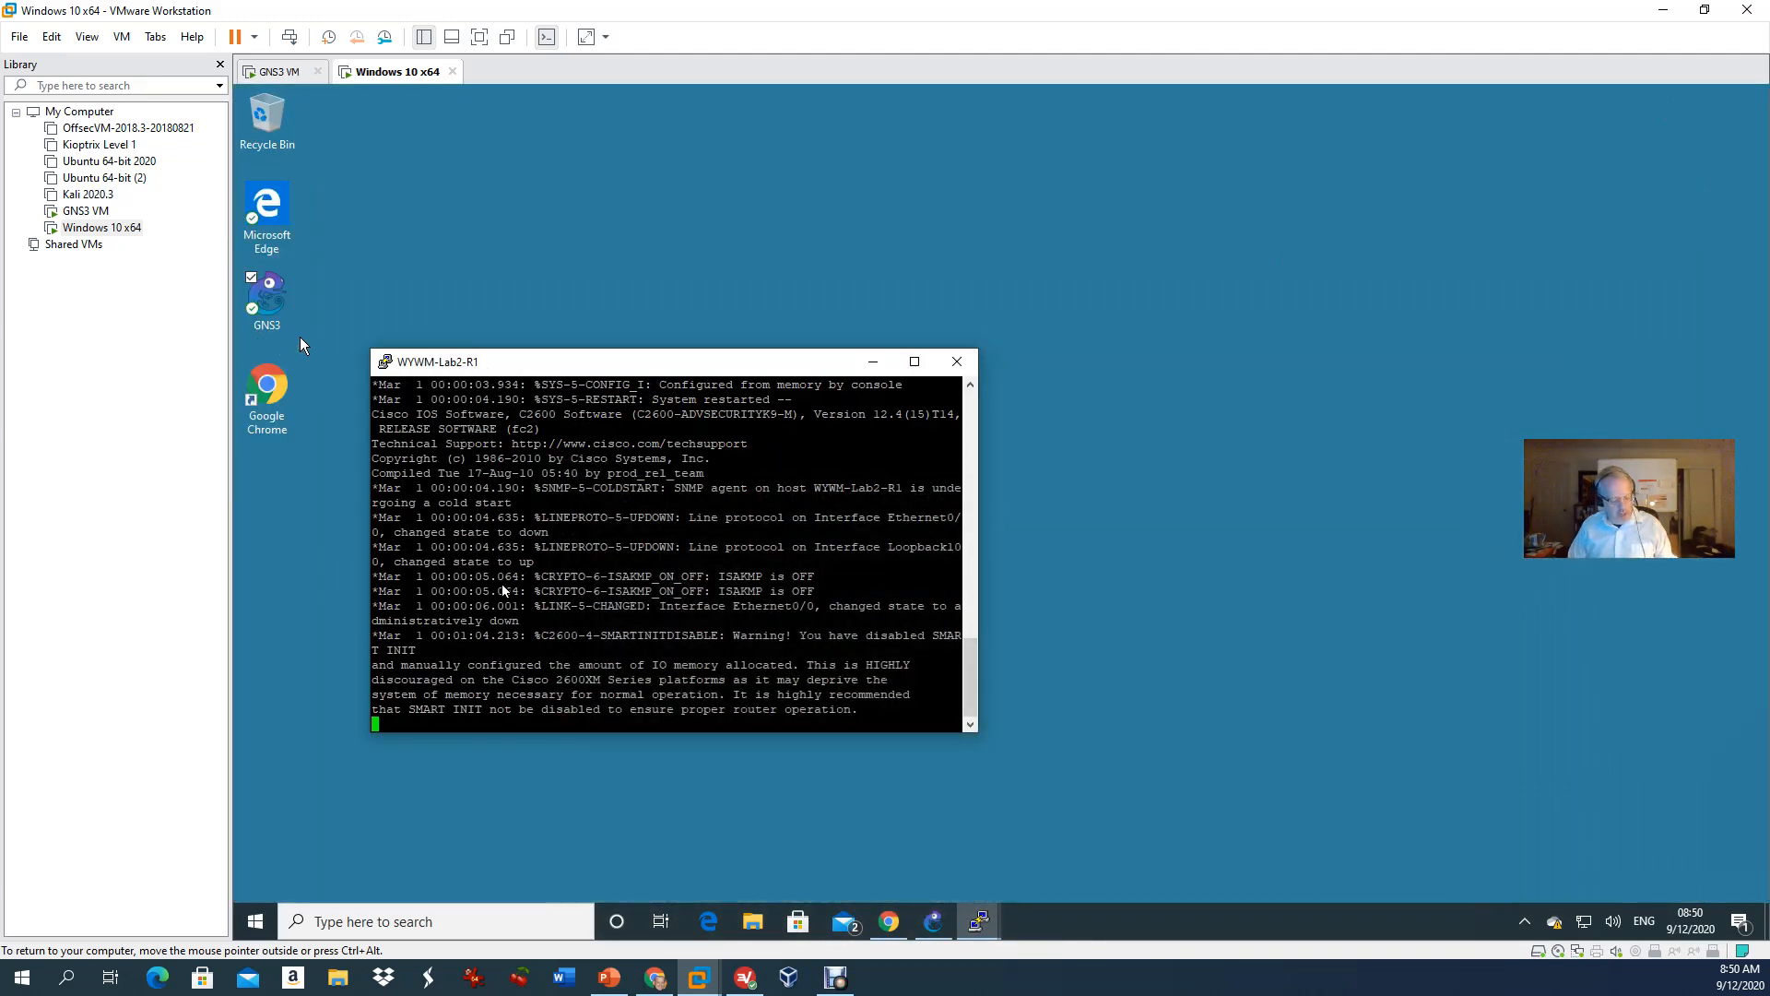
Step: Open the Ubuntu 64-bit (2) virtual machine from the library, power it on, and direct input to it
key(ctrl+alt)
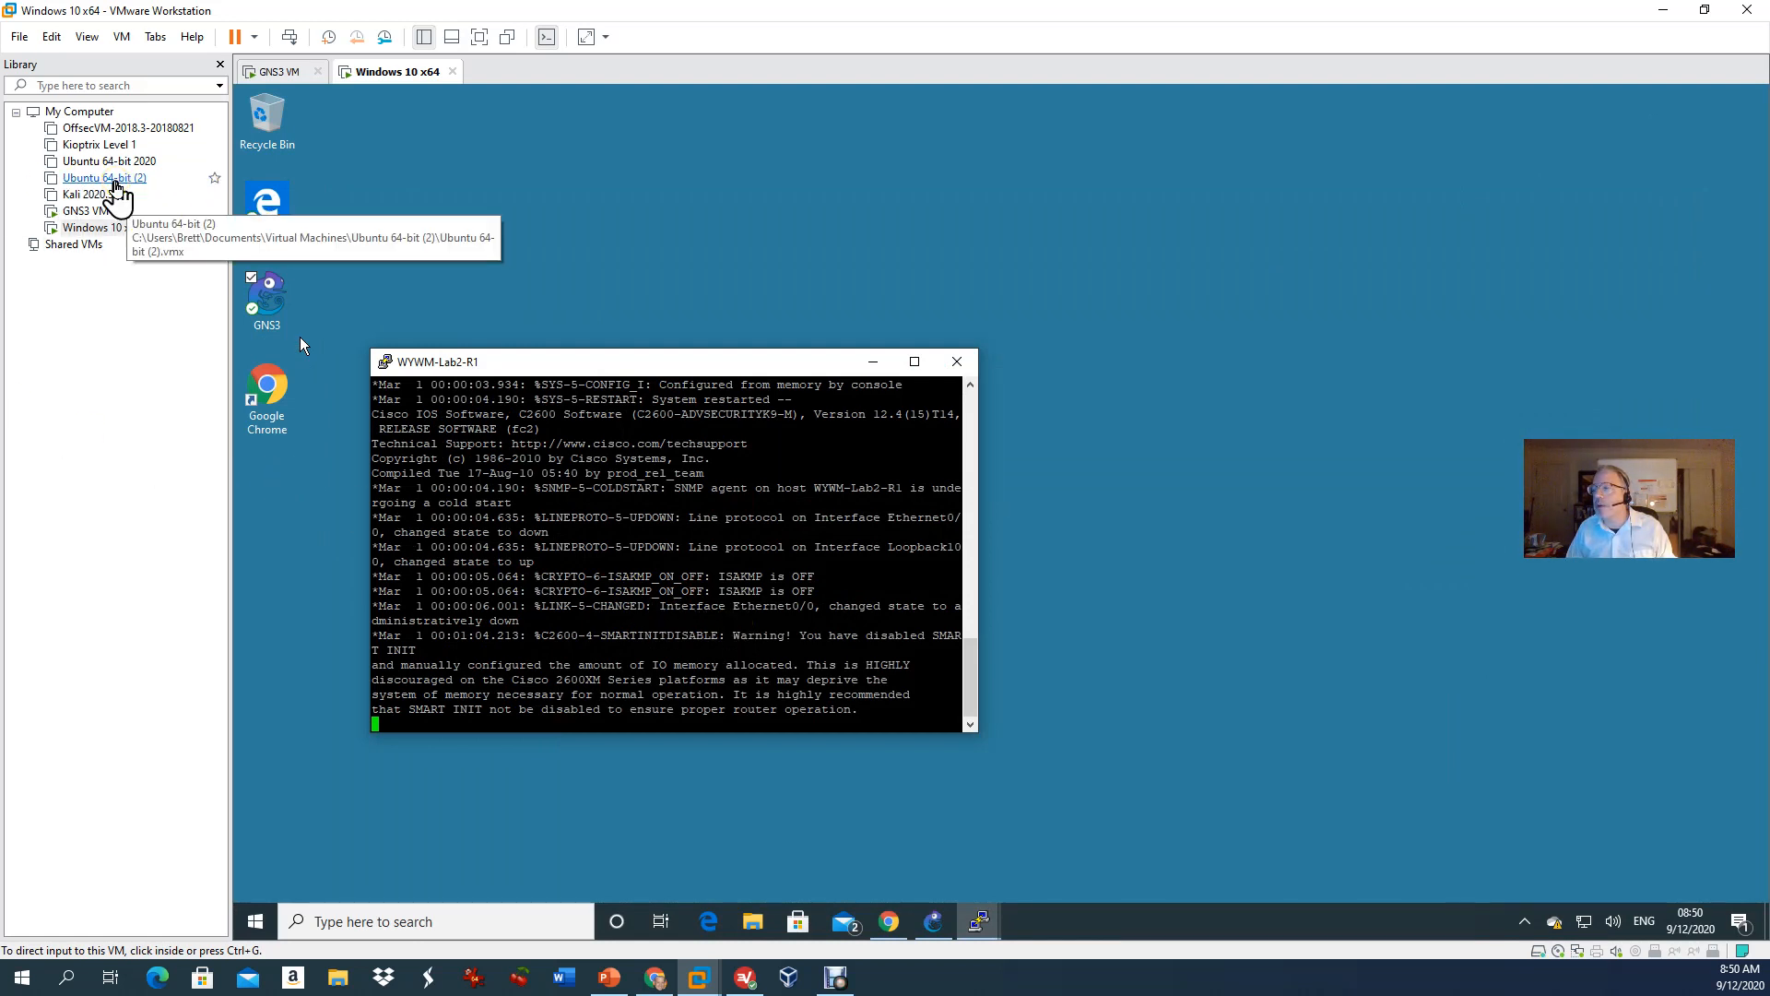
click(106, 183)
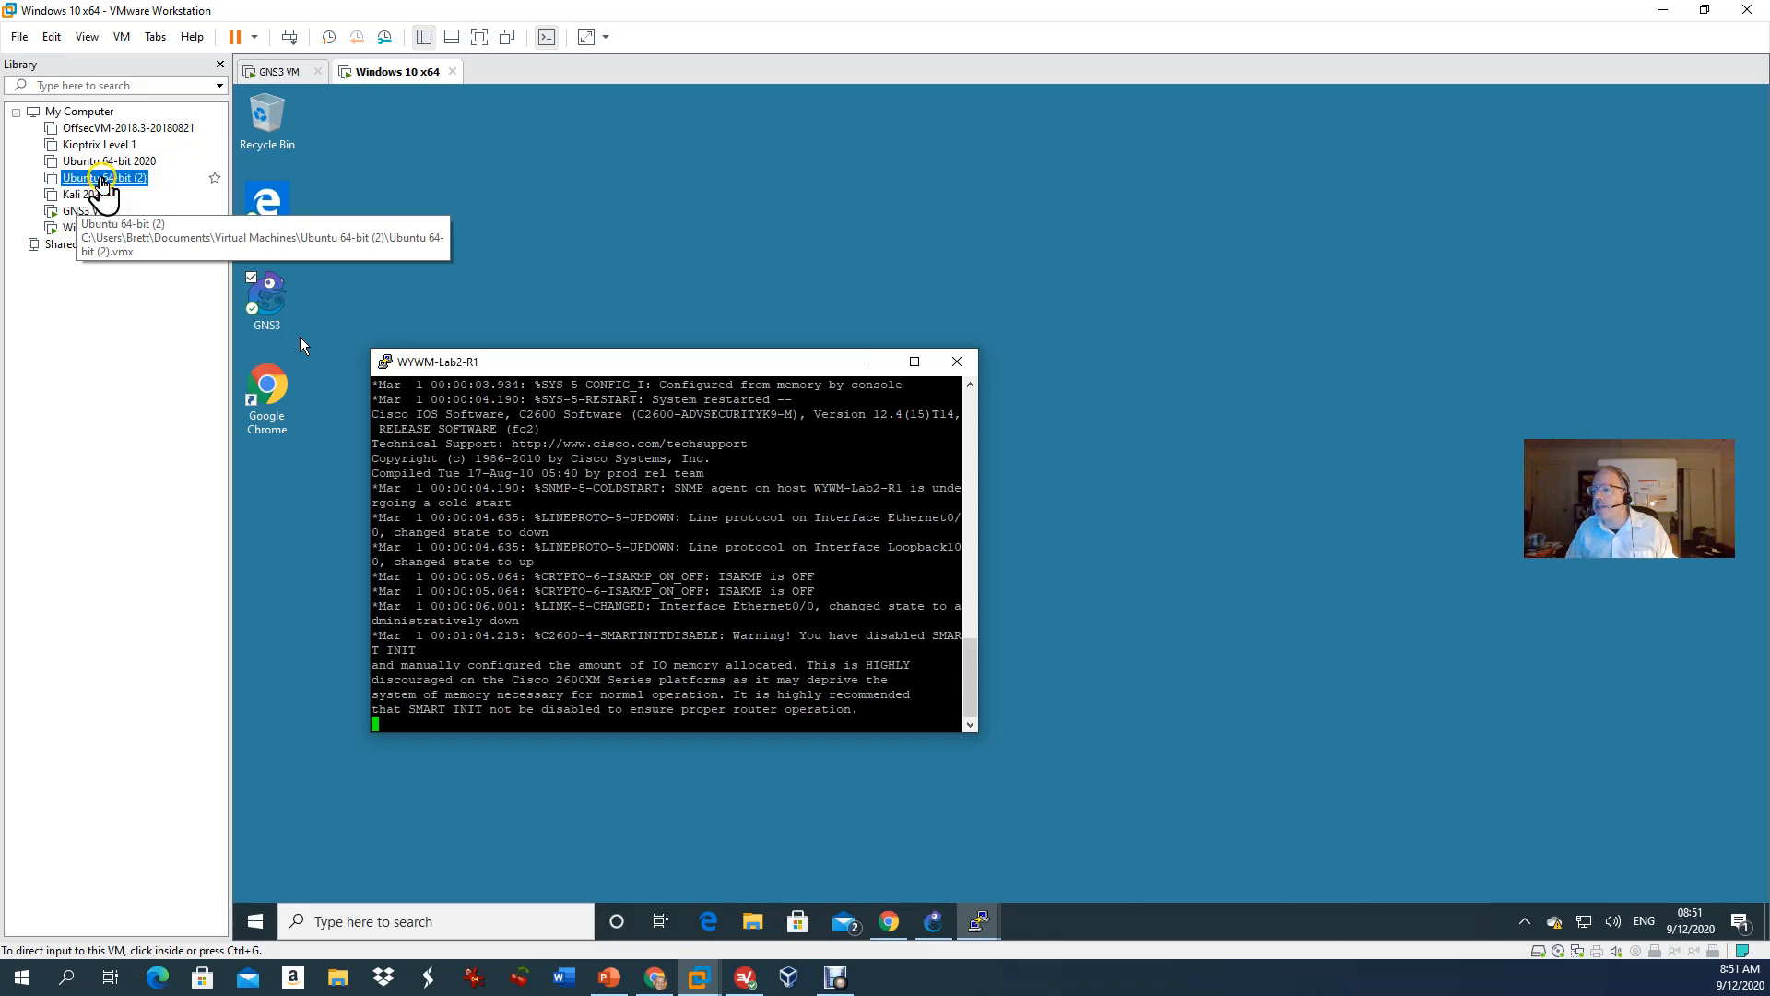
right_click(107, 180)
click(143, 190)
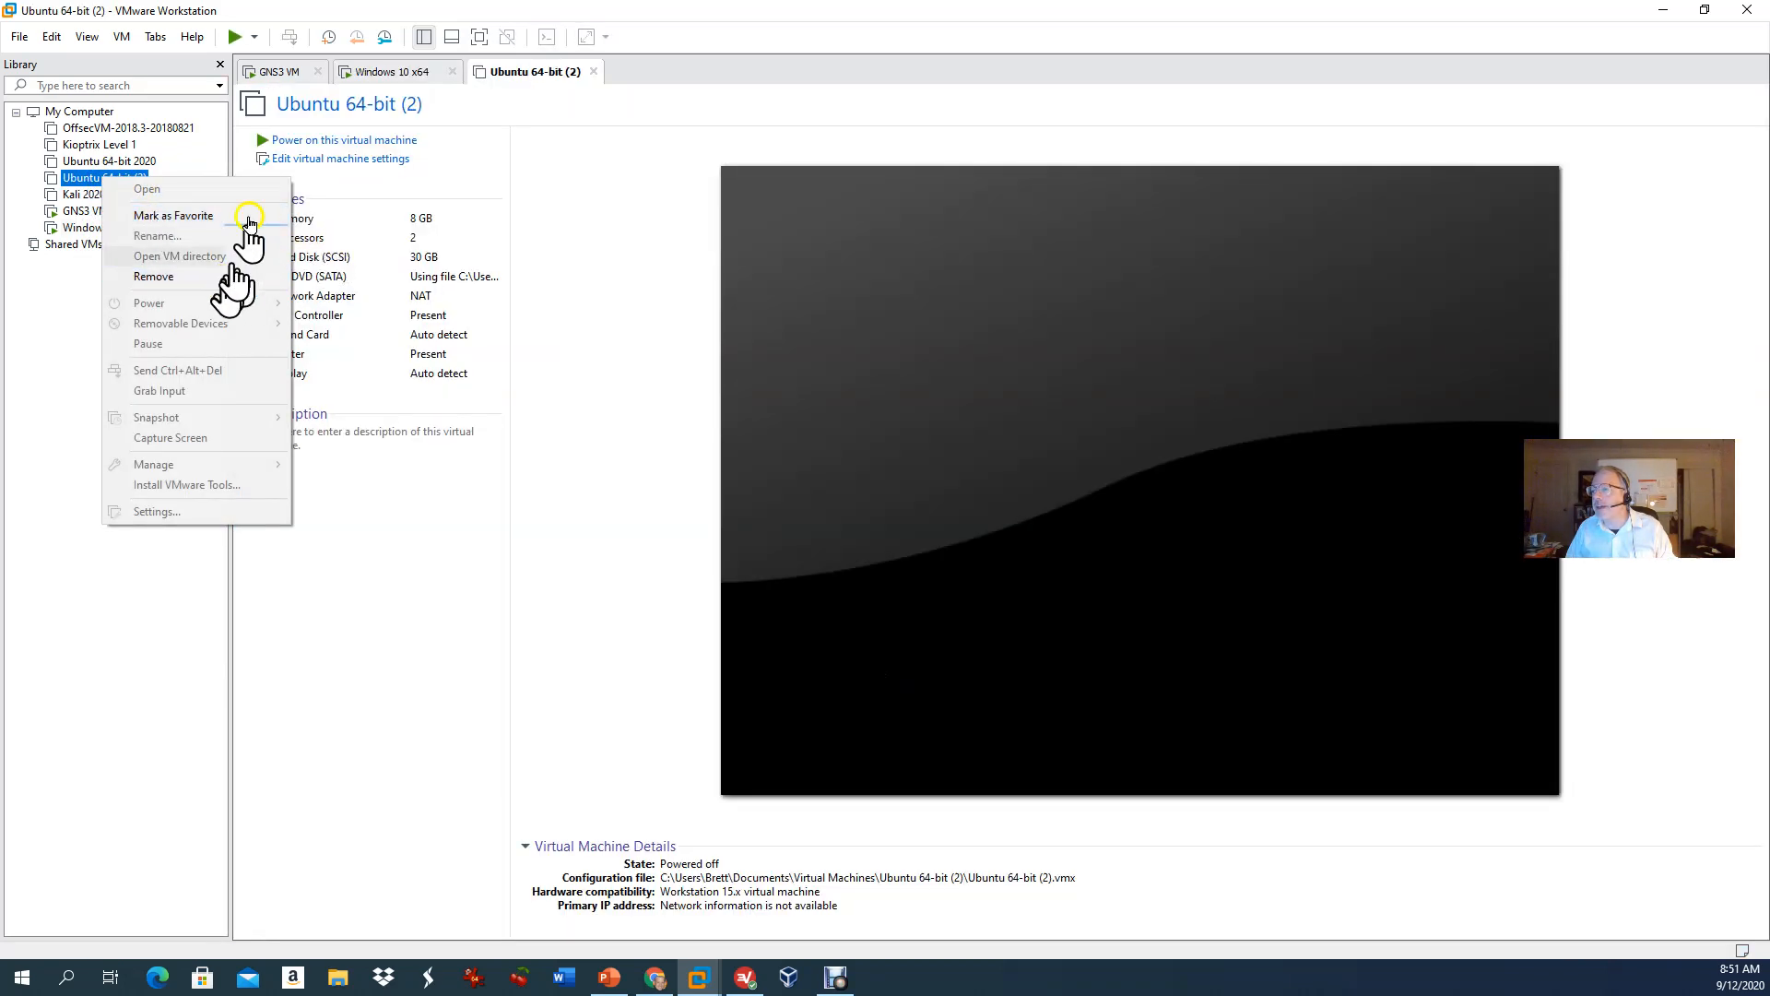
click(312, 141)
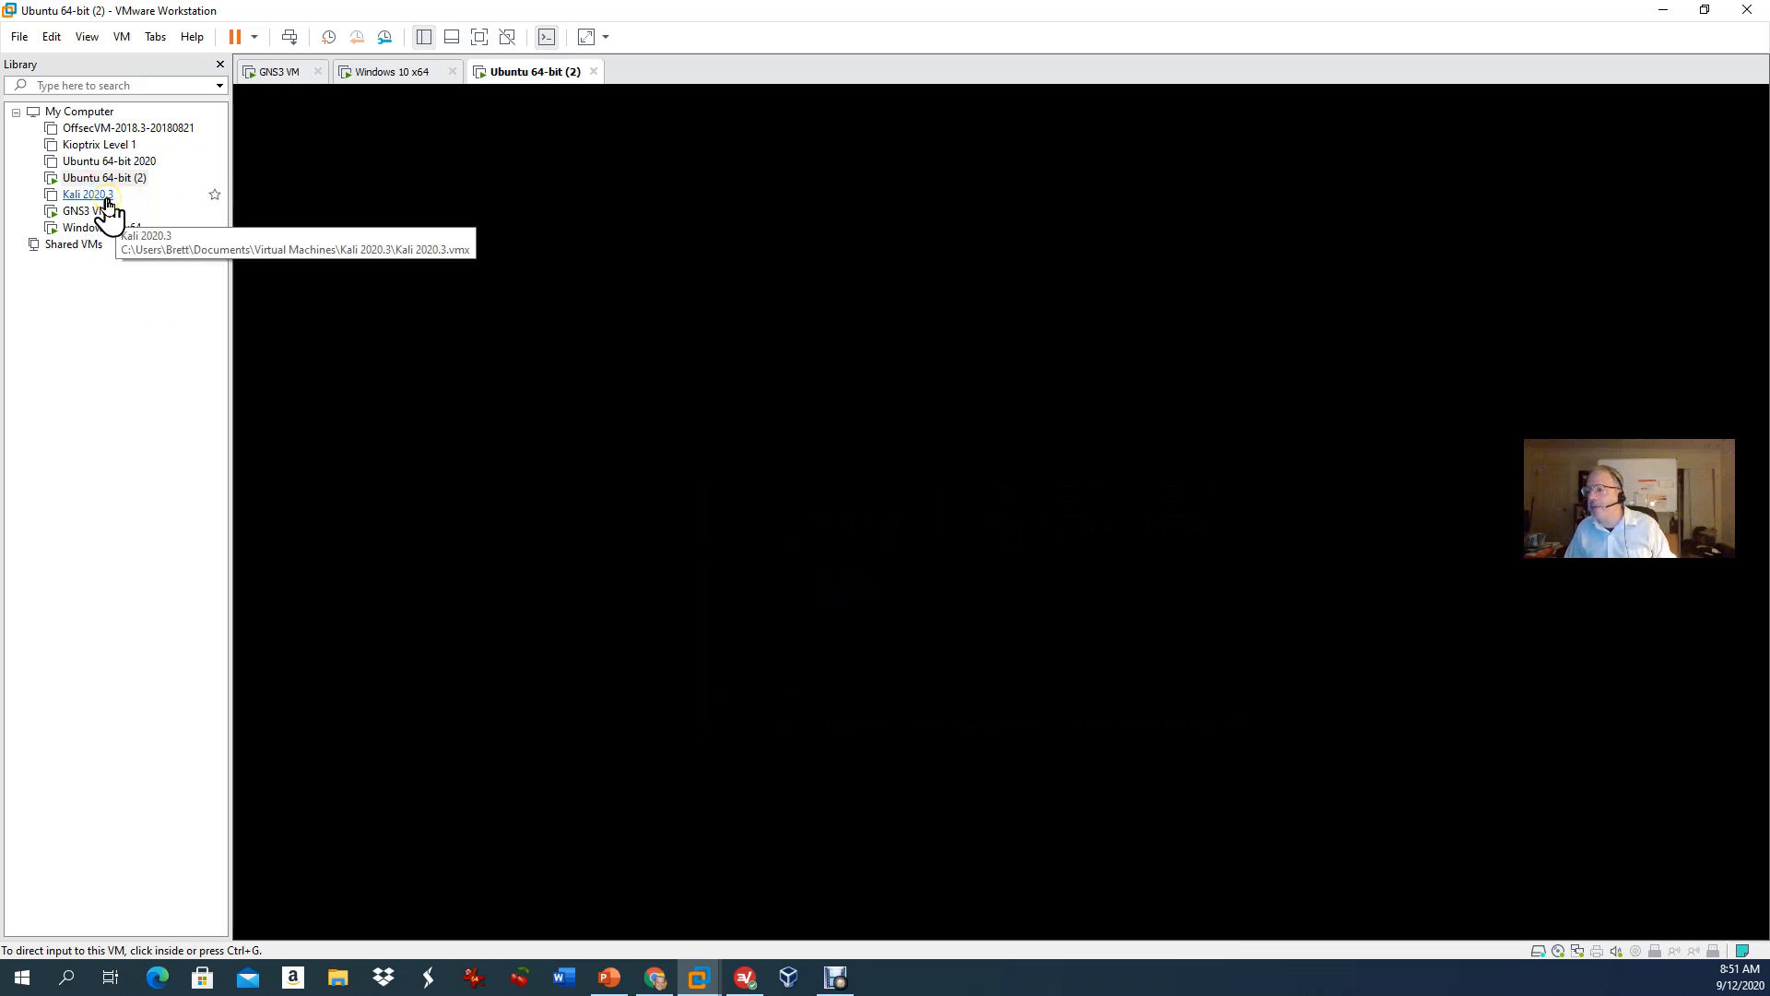
click(814, 483)
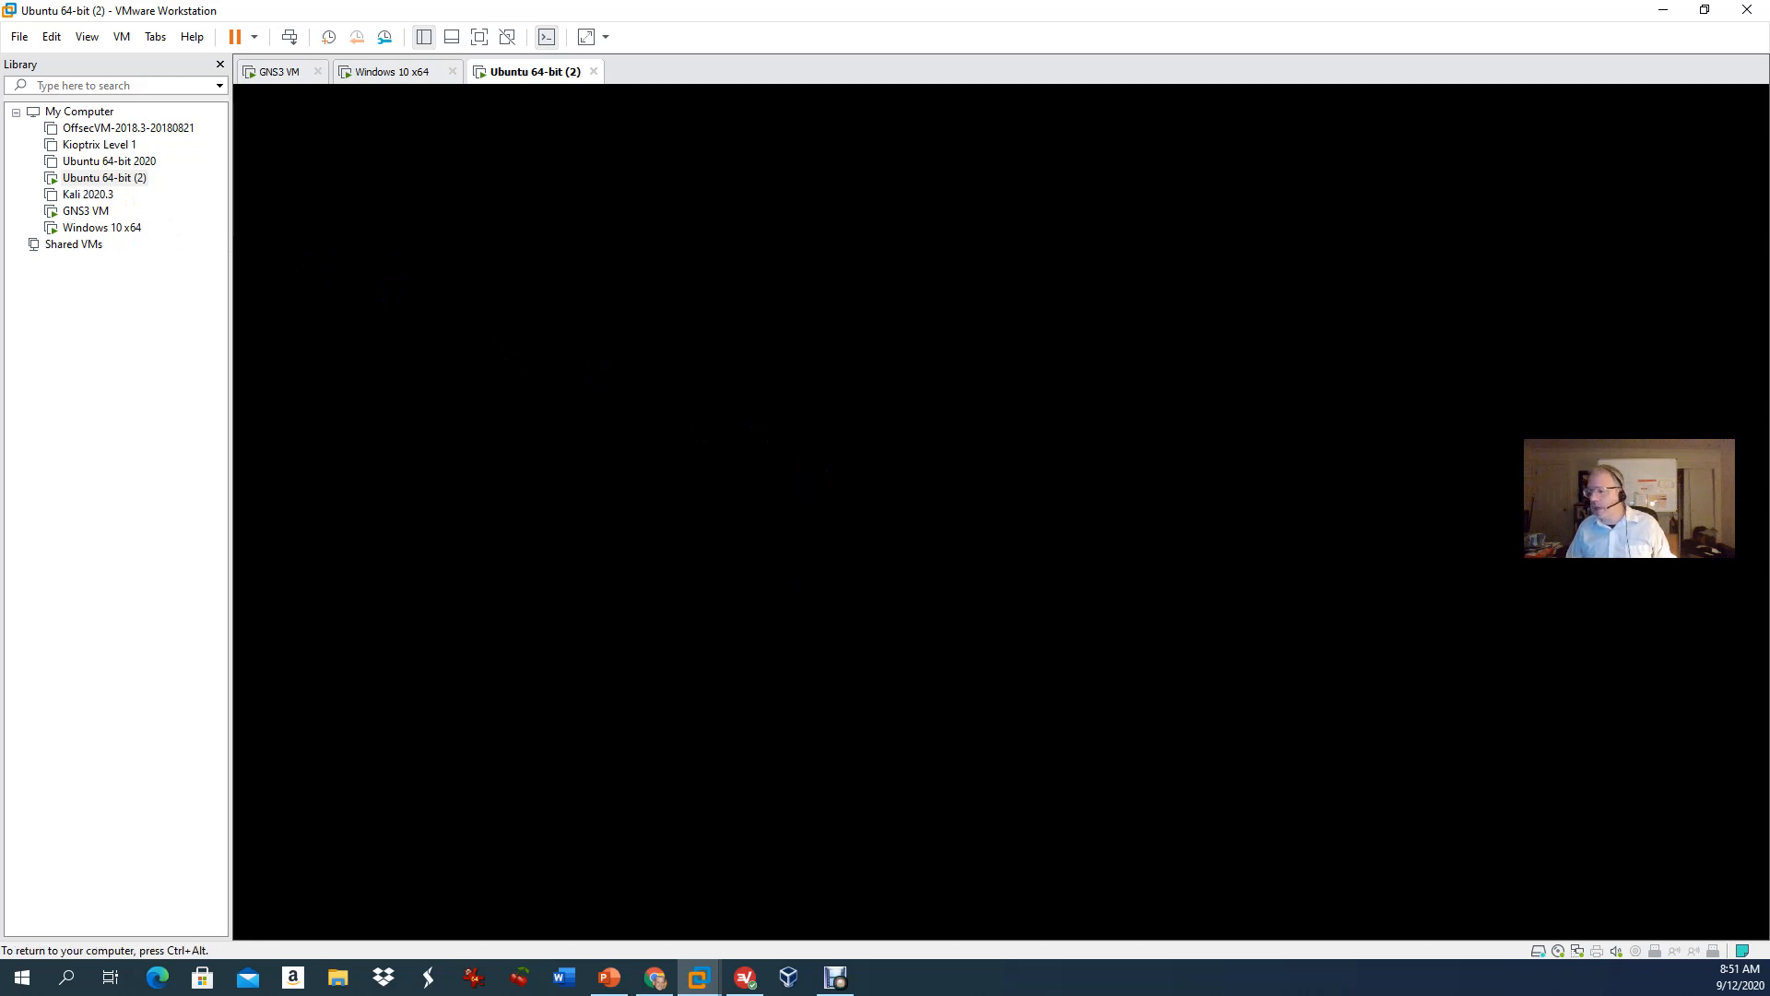